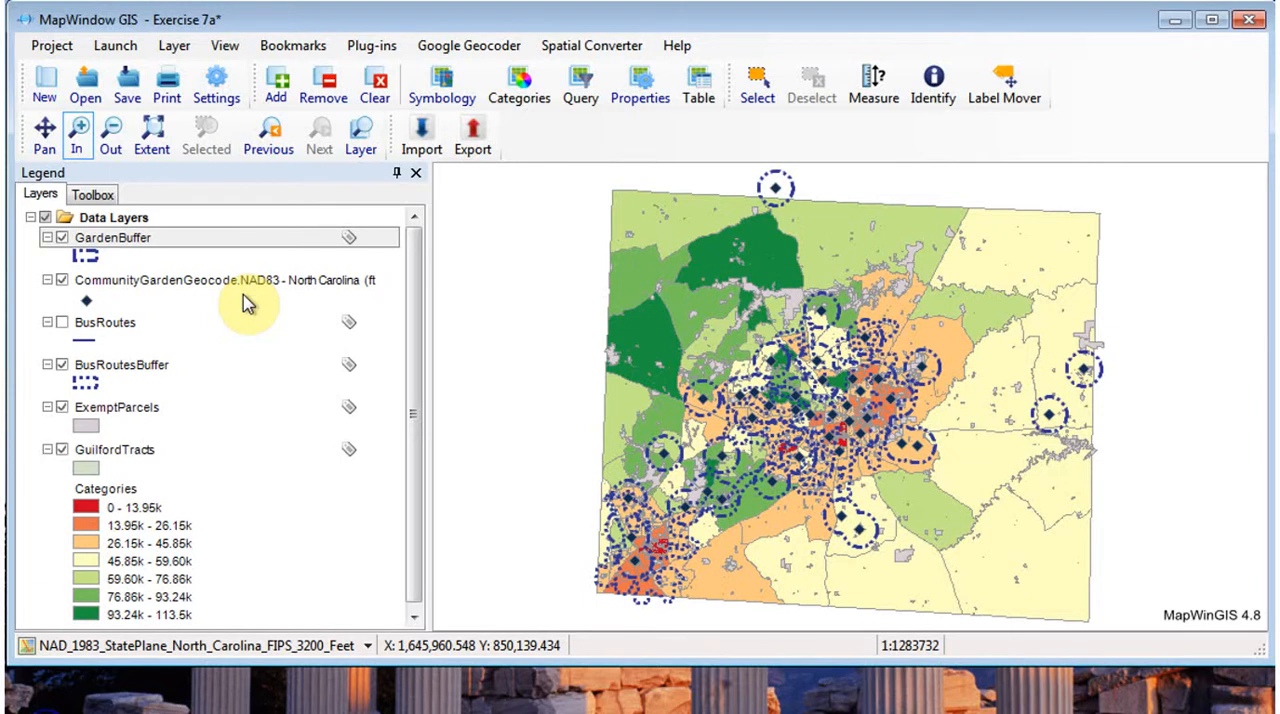
# - Run a spatial query that selects the ExemptParcels objects intersecting GardenBuffer, as a new selection
pyautogui.click(98, 198)
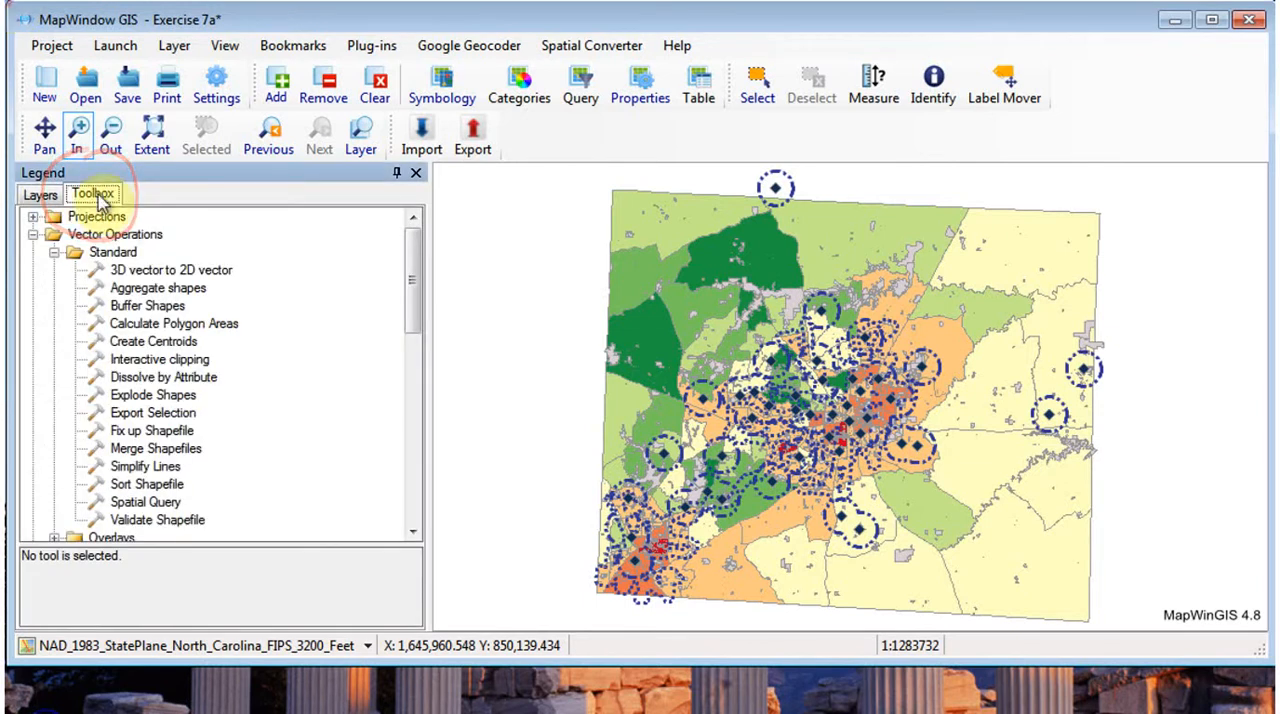
pyautogui.doubleClick(150, 502)
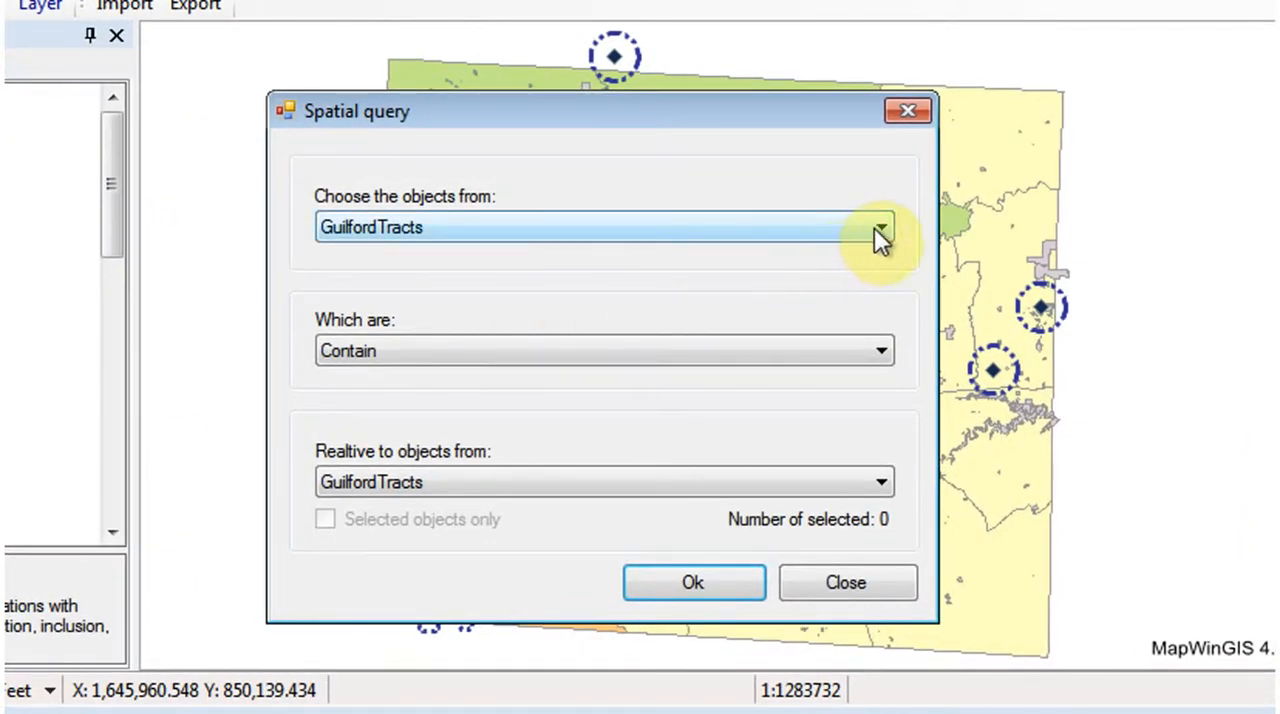
pyautogui.click(880, 232)
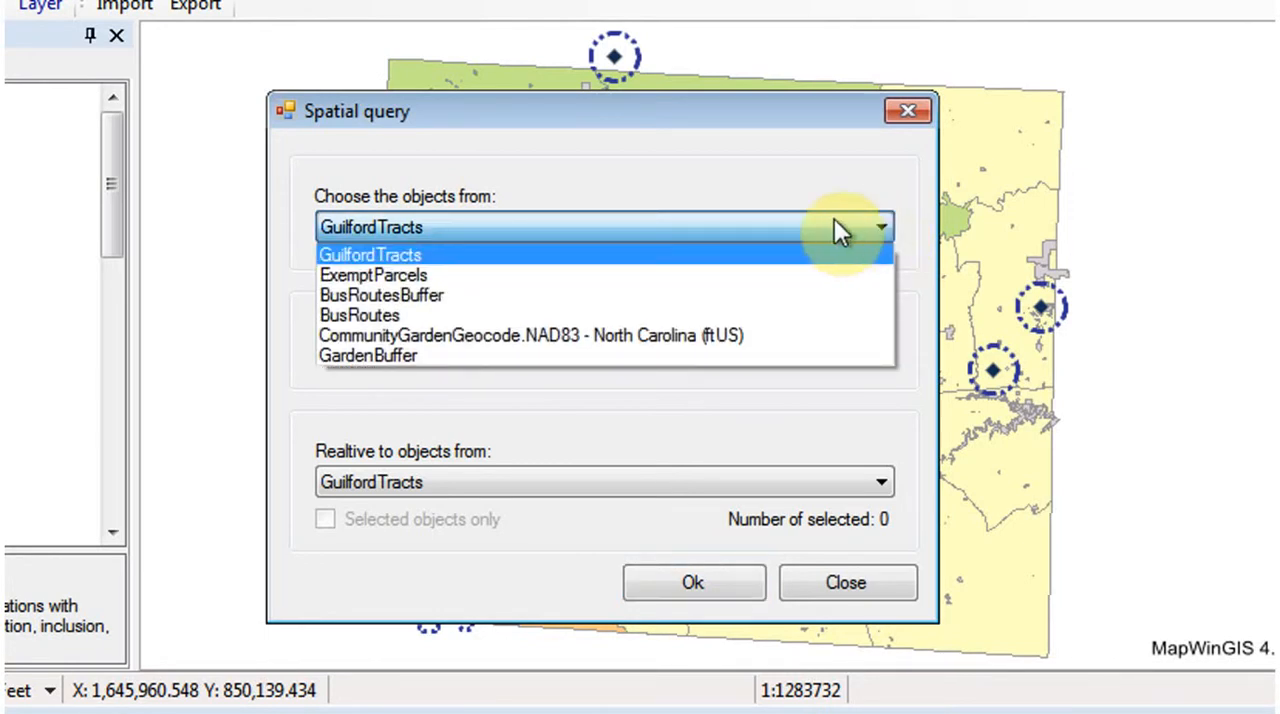
pyautogui.click(345, 275)
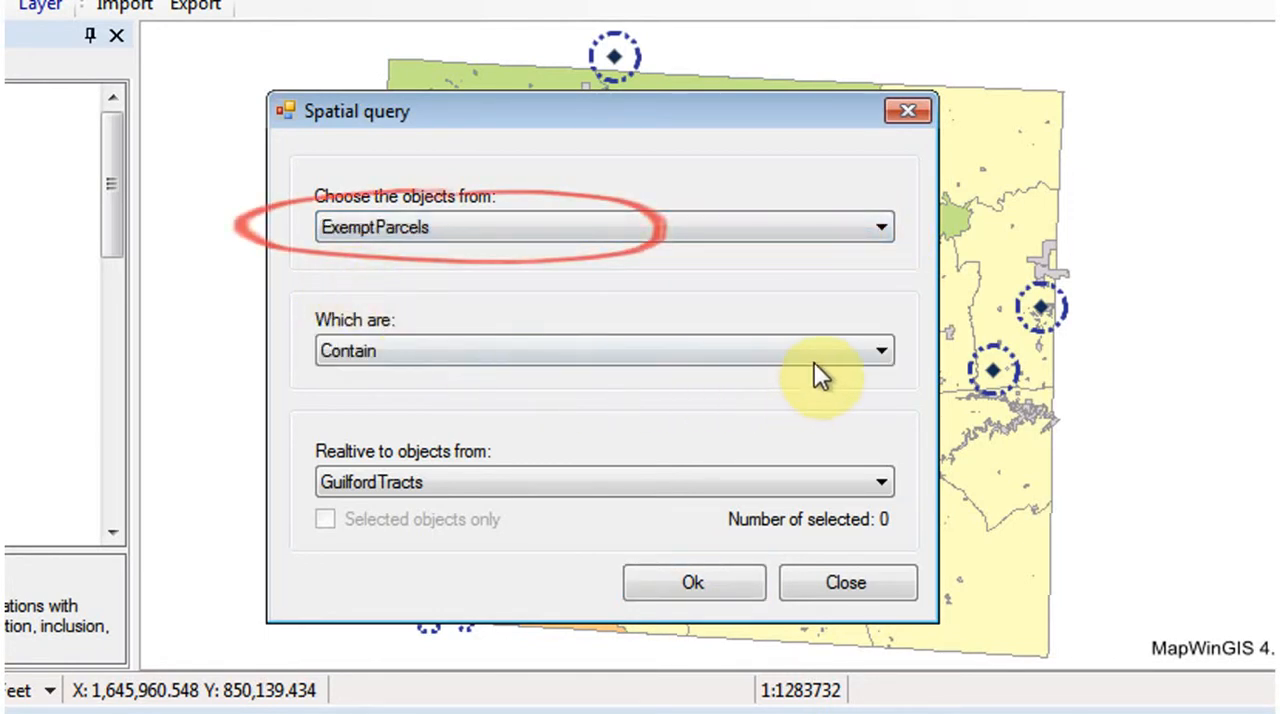
pyautogui.click(885, 355)
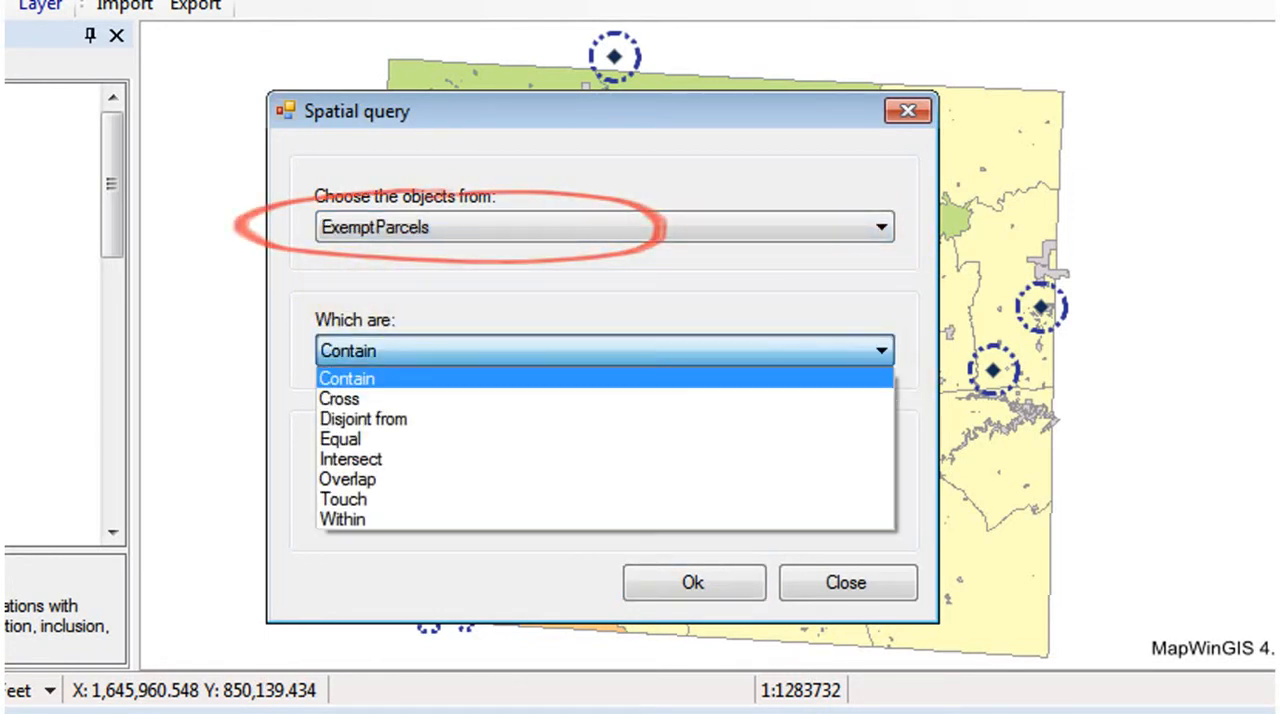
pyautogui.click(432, 459)
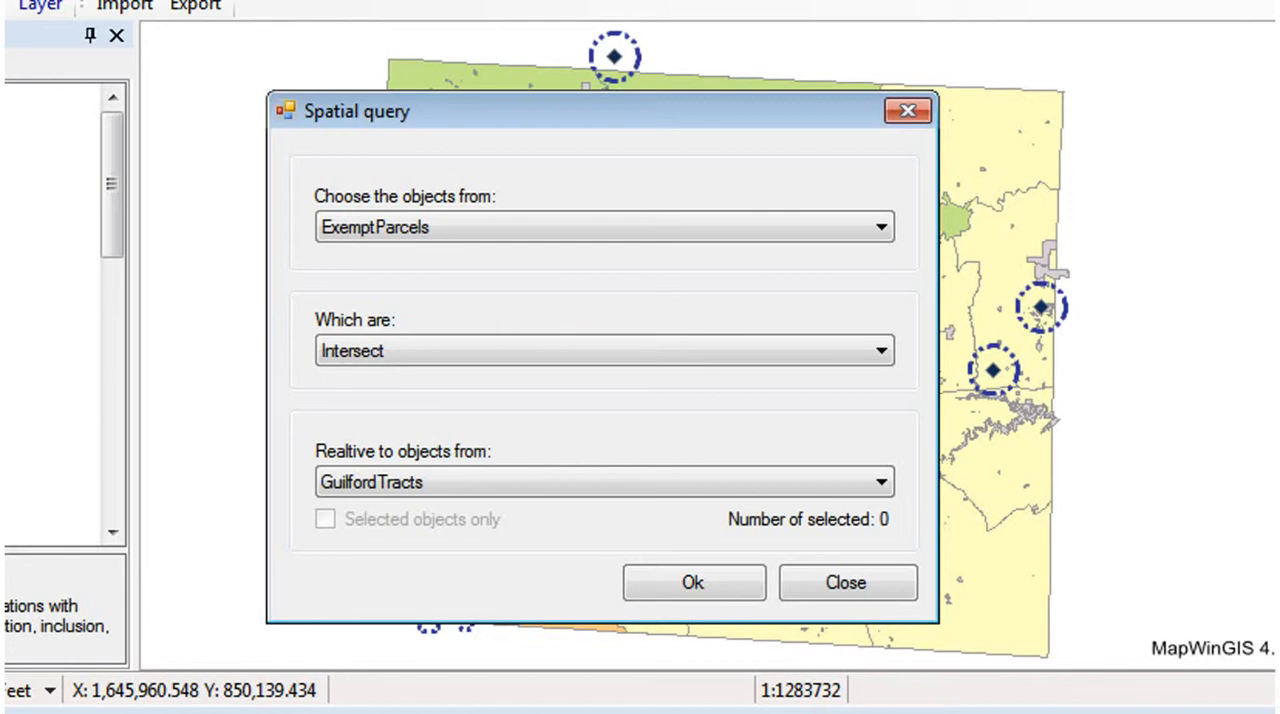
pyautogui.click(880, 482)
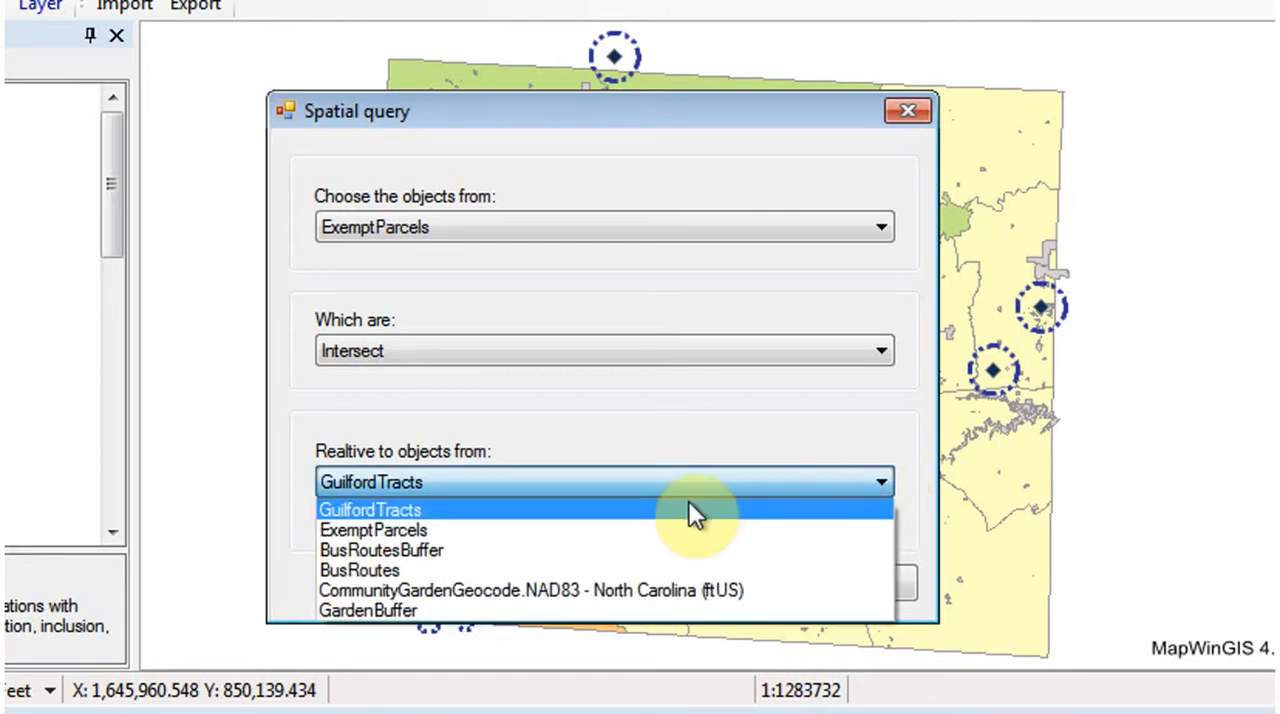
pyautogui.click(409, 611)
pyautogui.click(703, 583)
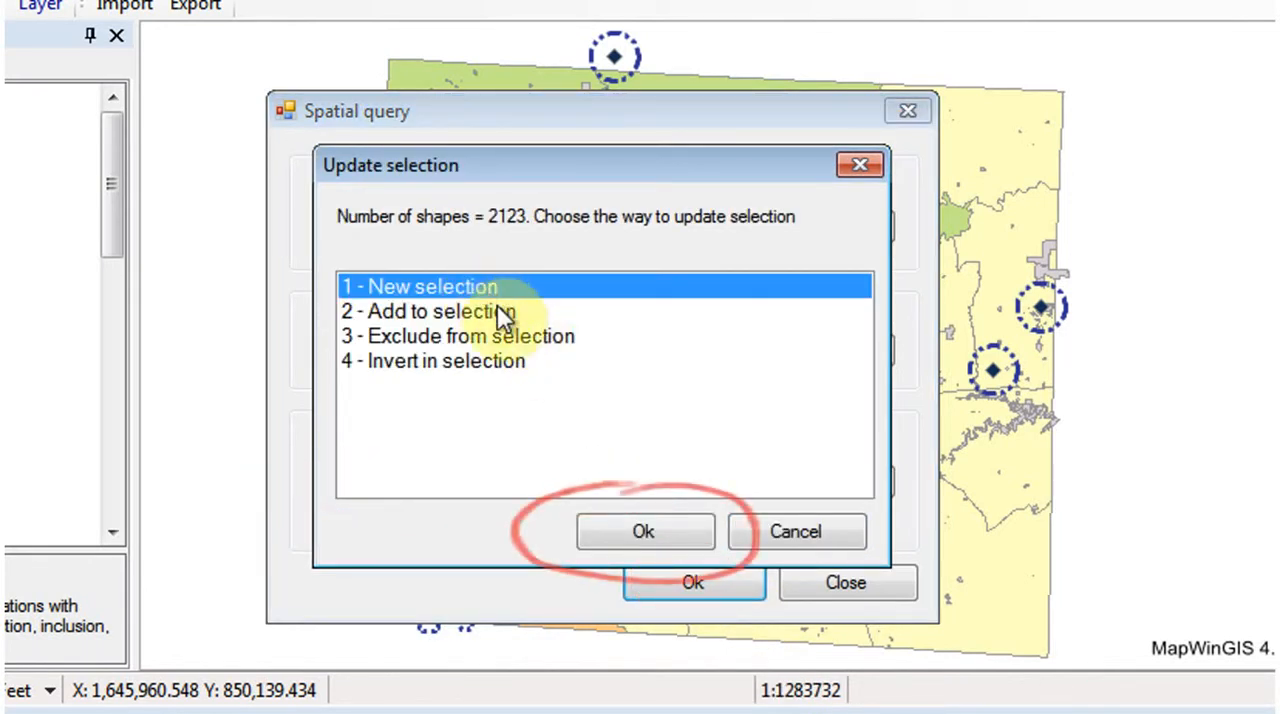
pyautogui.click(645, 533)
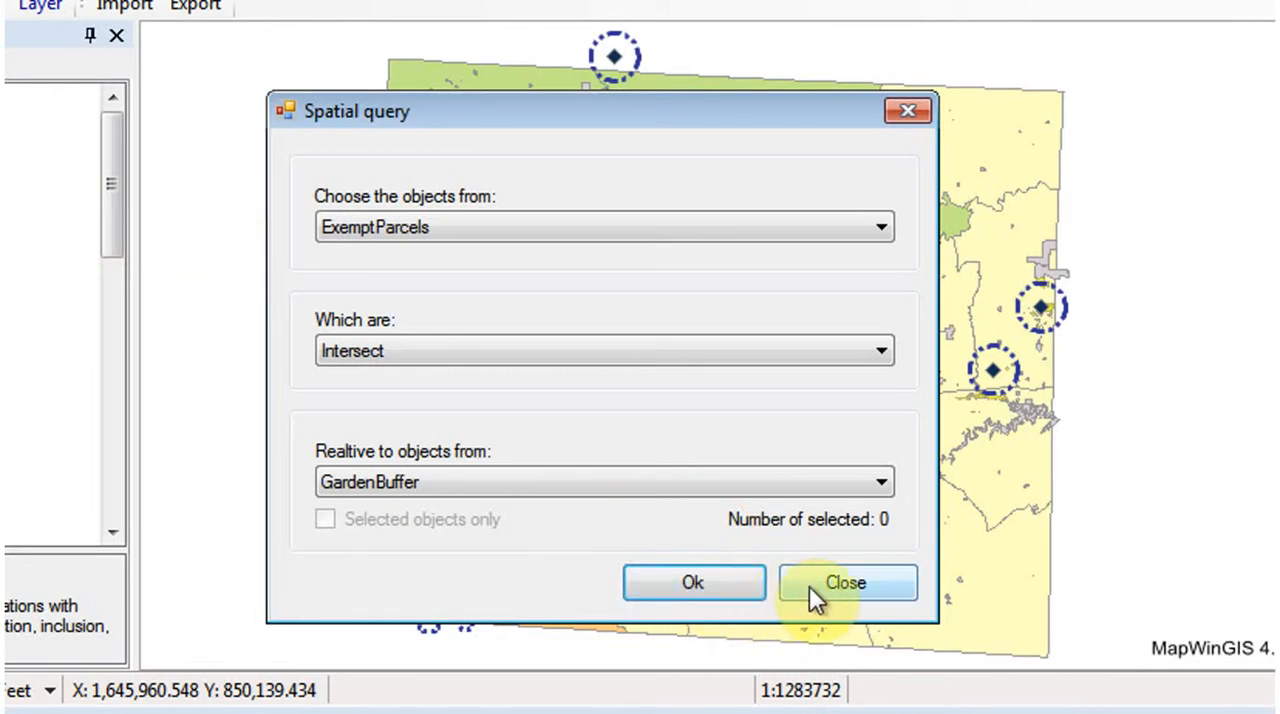
pyautogui.click(843, 595)
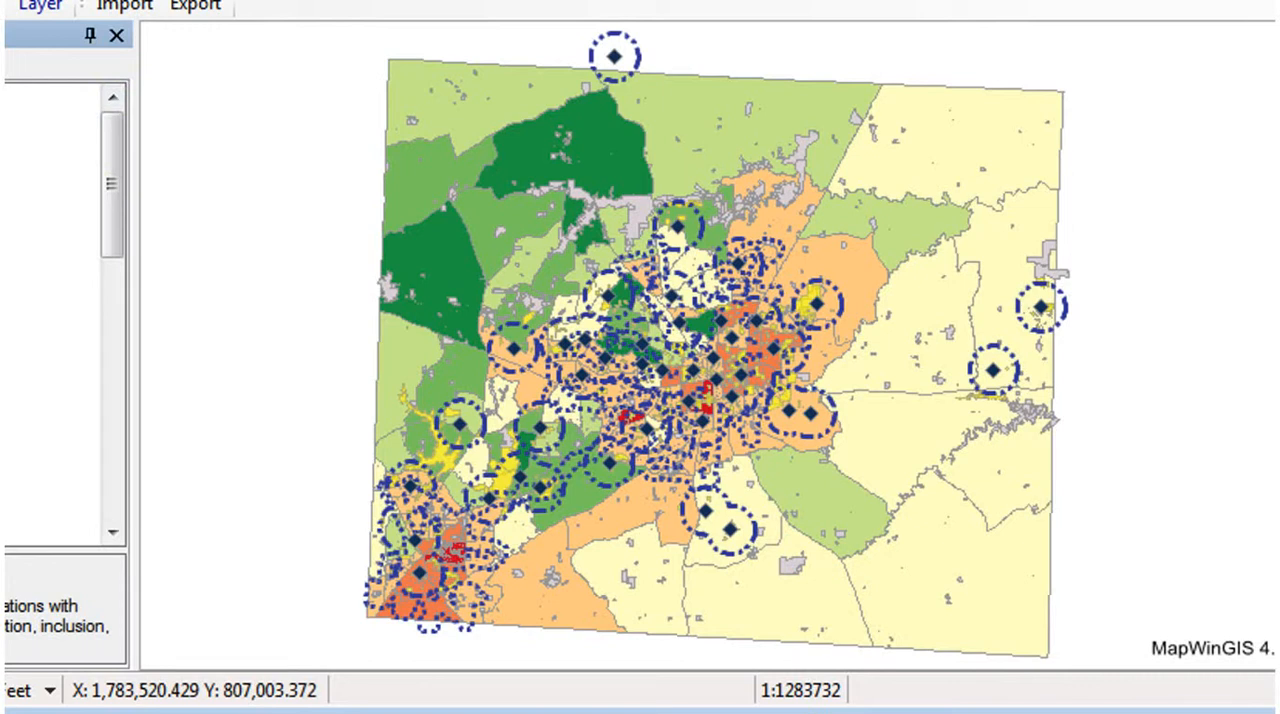
# - Open the attribute table of the ExemptParcels layer and load all its records
pyautogui.moveTo(764, 269); pyautogui.dragTo(852, 348)
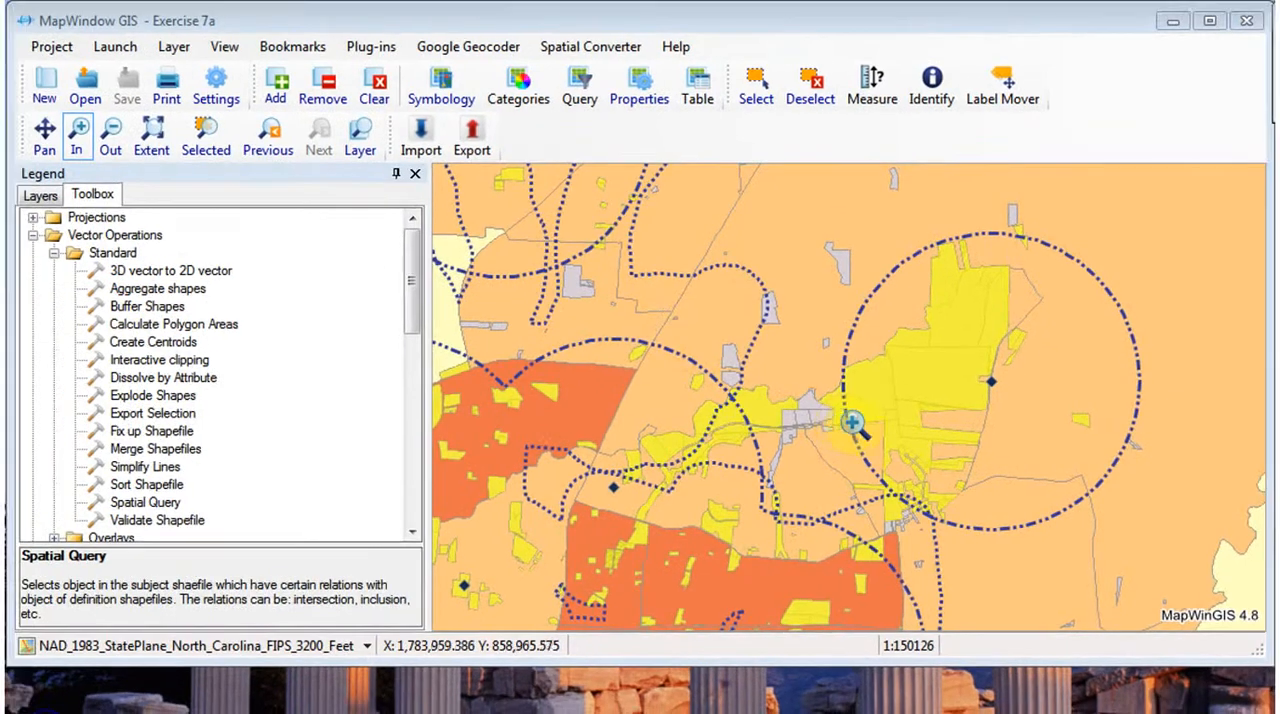
pyautogui.click(42, 196)
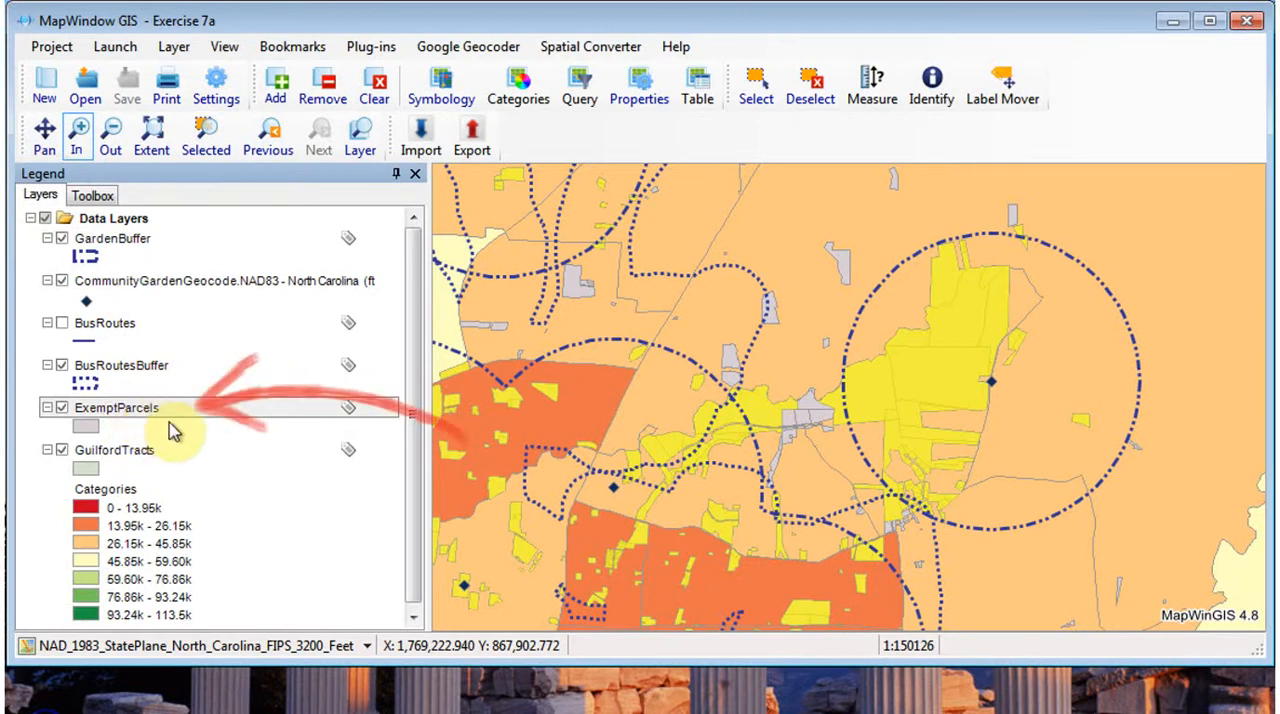
pyautogui.click(698, 88)
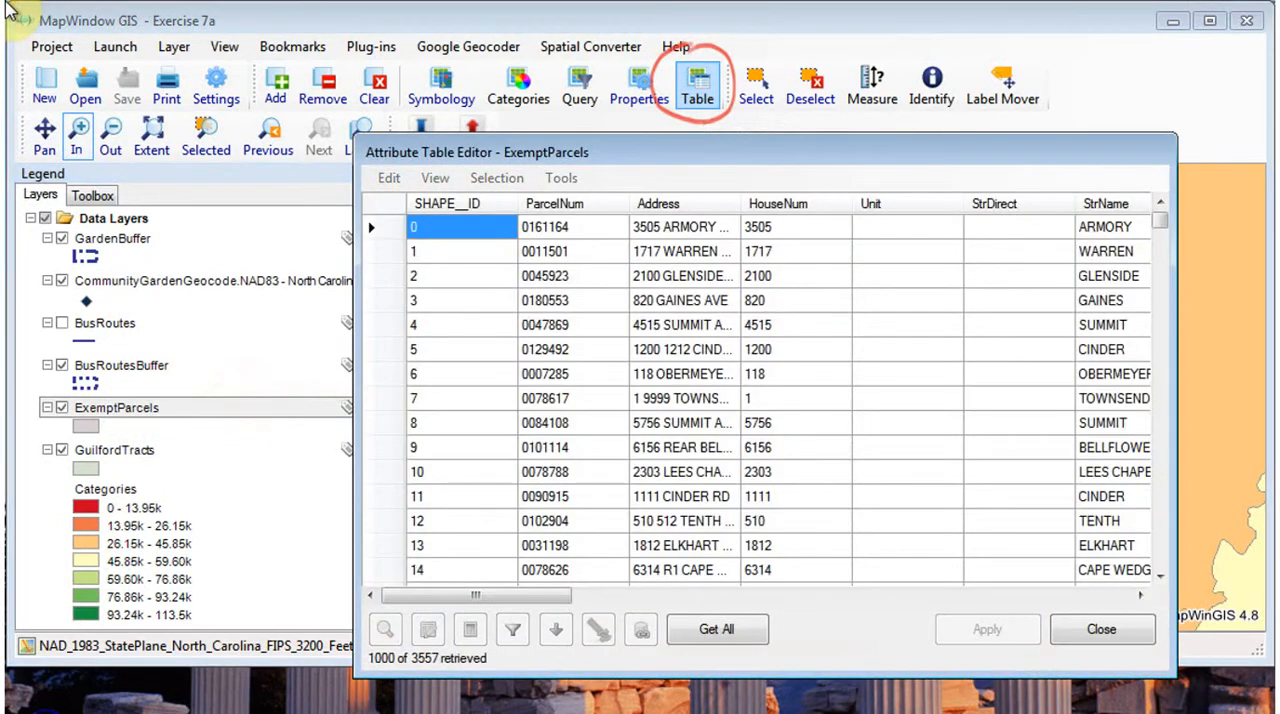
pyautogui.click(716, 629)
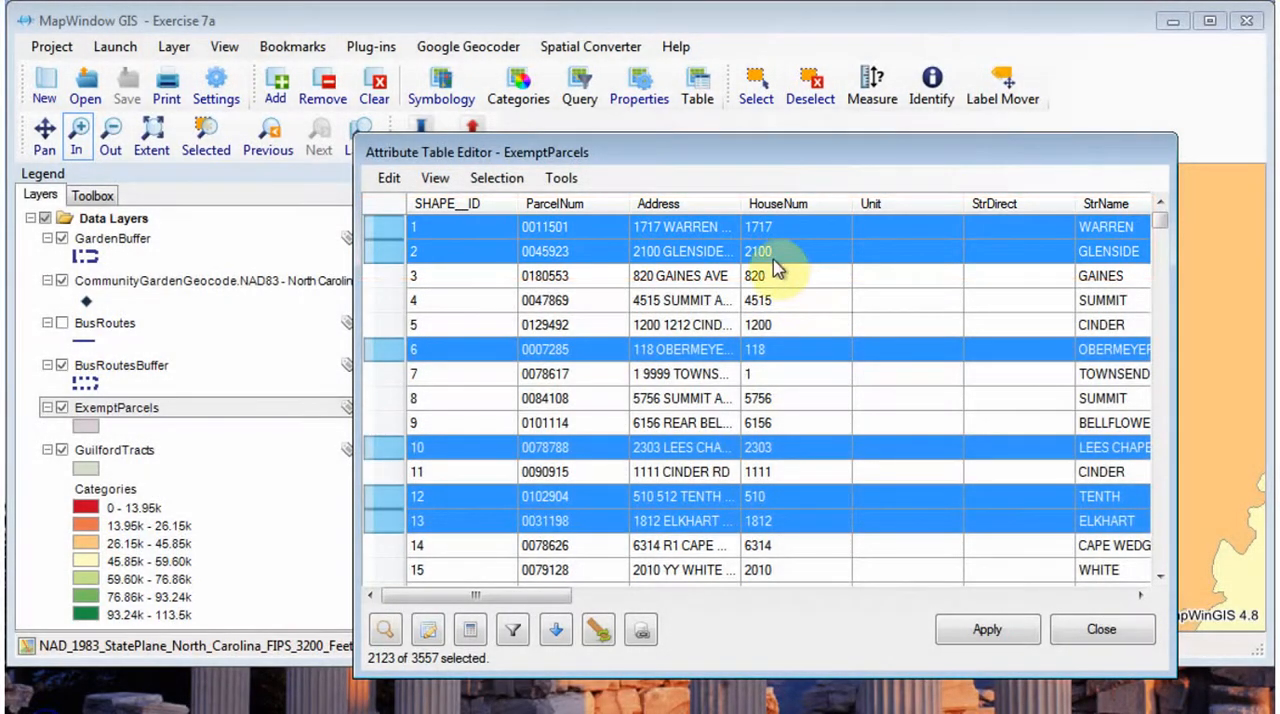
pyautogui.moveTo(812, 163); pyautogui.dragTo(706, 94)
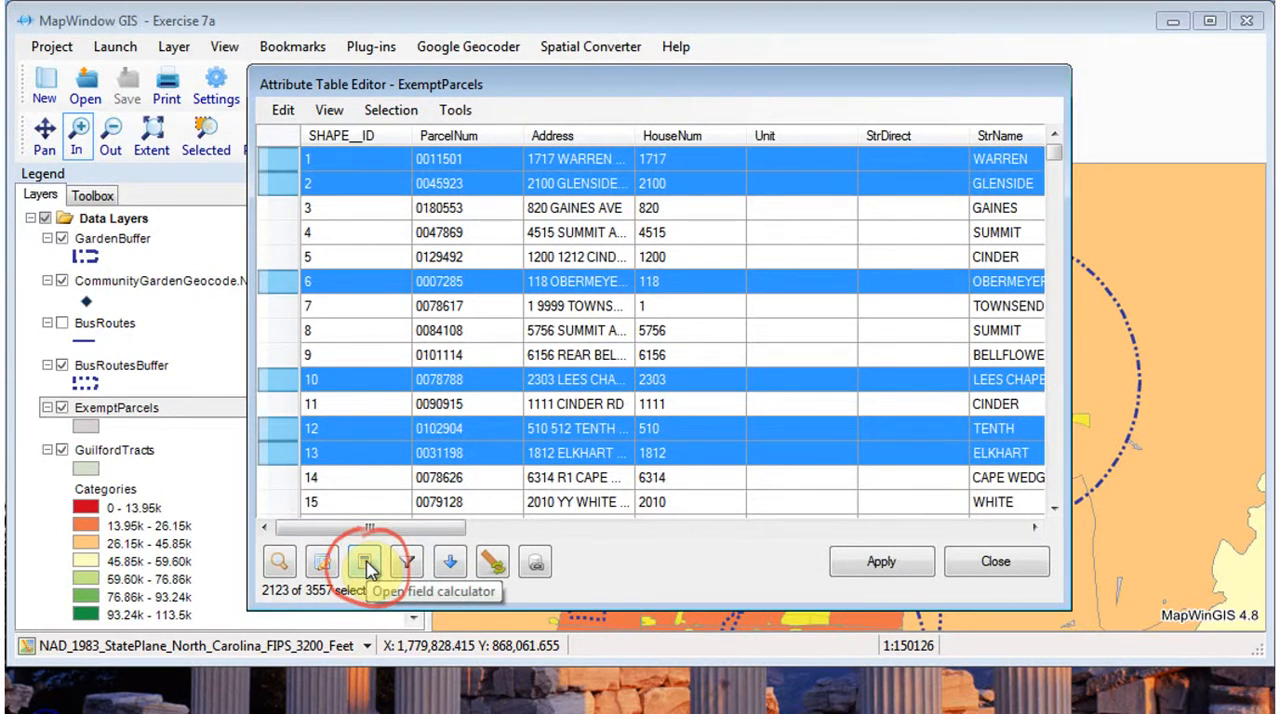
# - Set the NearGarden field to 1 for the selected parcels with the field calculator
pyautogui.click(366, 565)
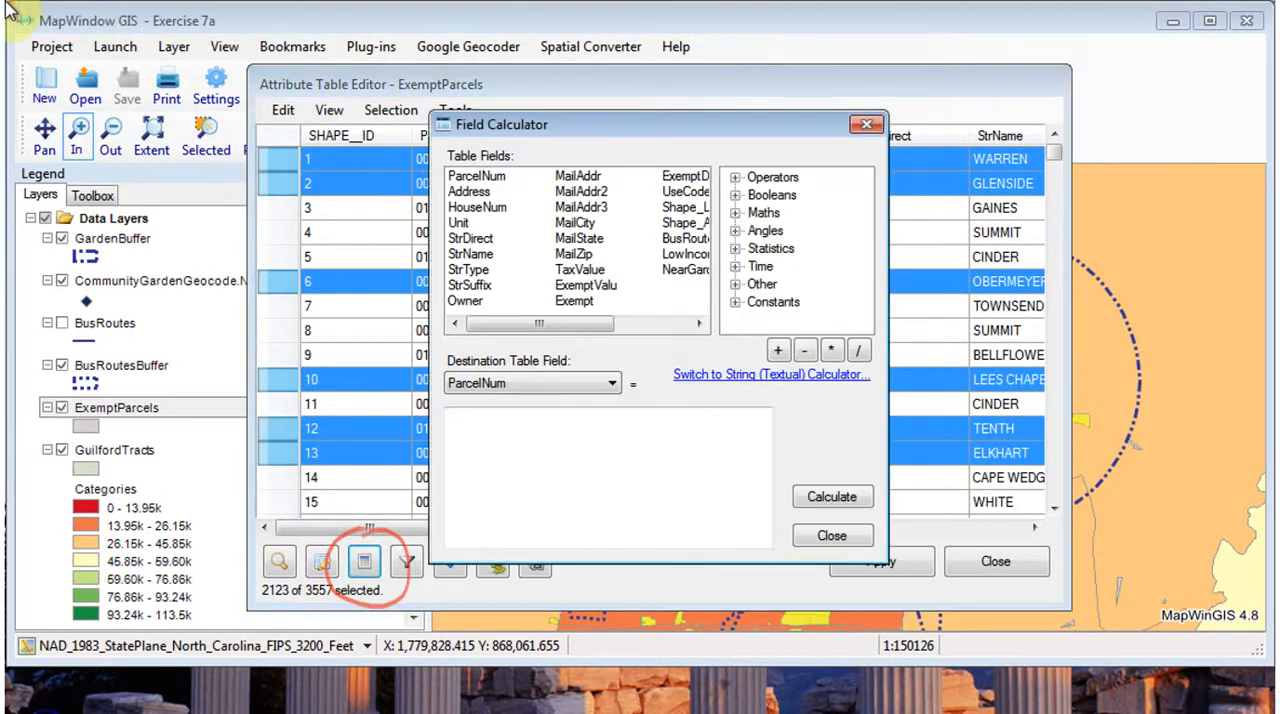
pyautogui.click(610, 384)
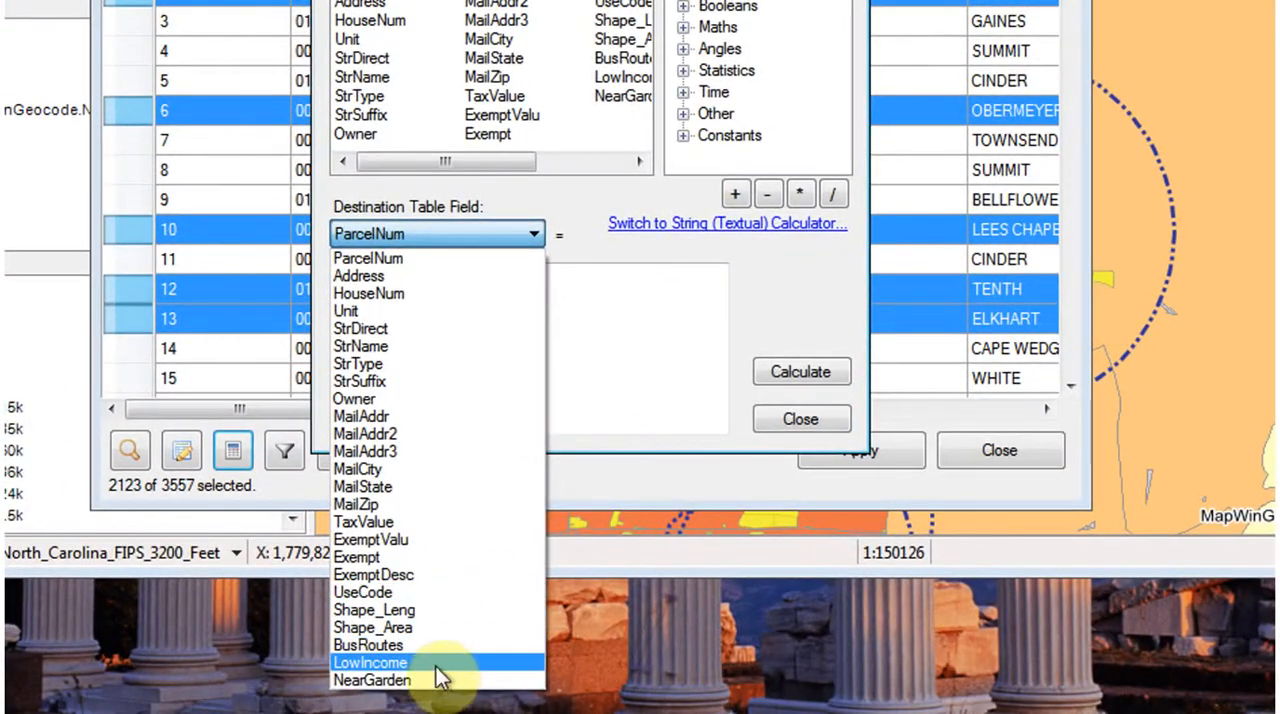
pyautogui.click(412, 681)
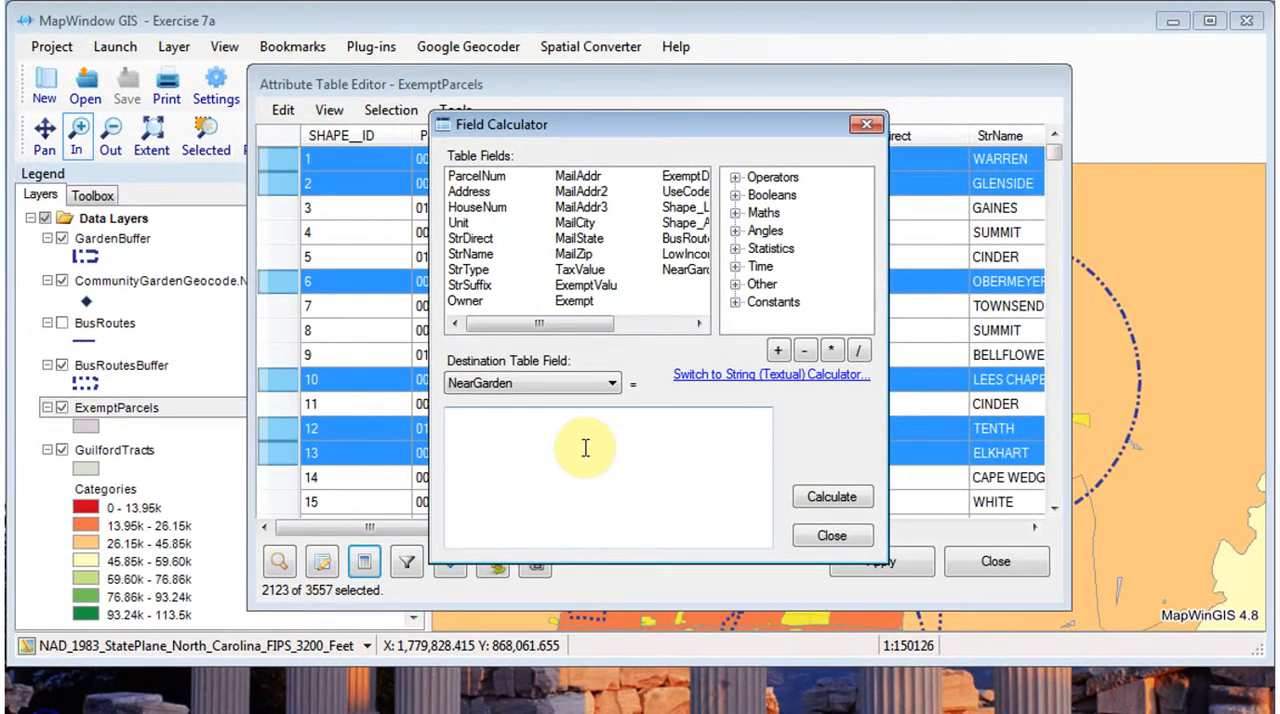
pyautogui.click(585, 447)
pyautogui.write('1')
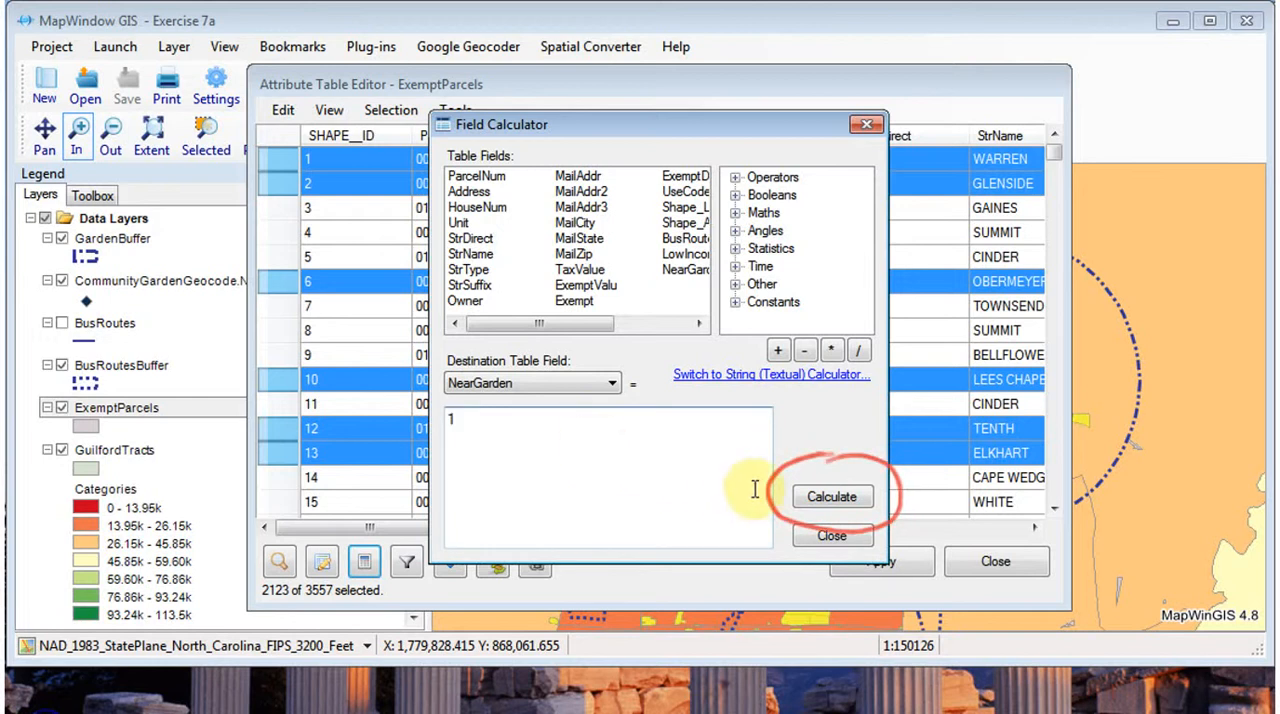
pyautogui.click(832, 496)
pyautogui.click(870, 486)
# - Close the attribute table with its changes saved and clear the ExemptParcels selection
pyautogui.moveTo(420, 535); pyautogui.dragTo(971, 557)
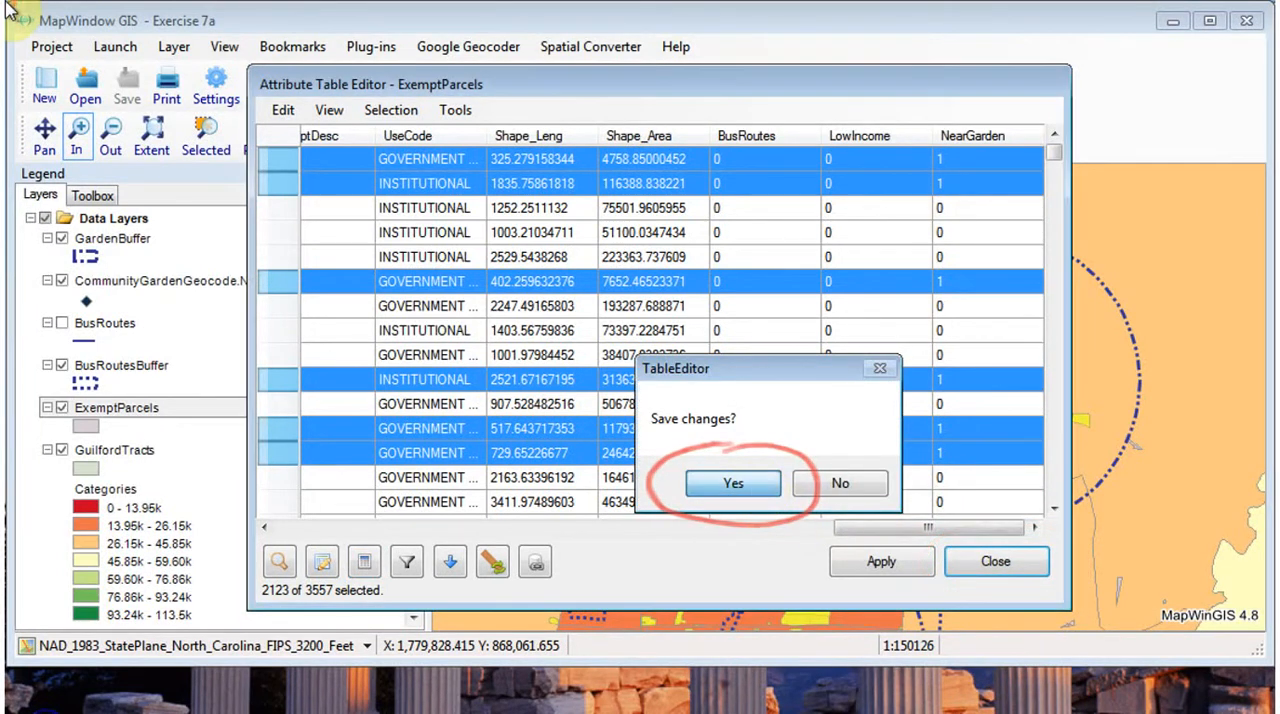
pyautogui.click(752, 484)
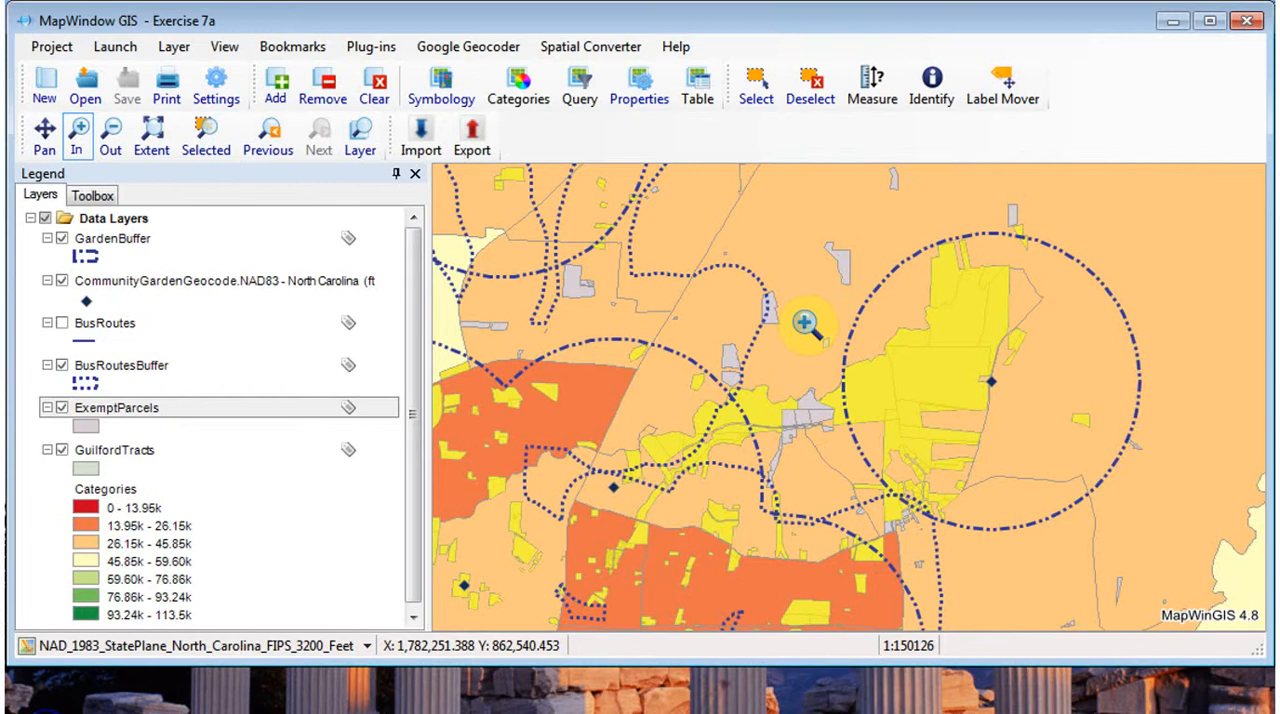
pyautogui.click(813, 88)
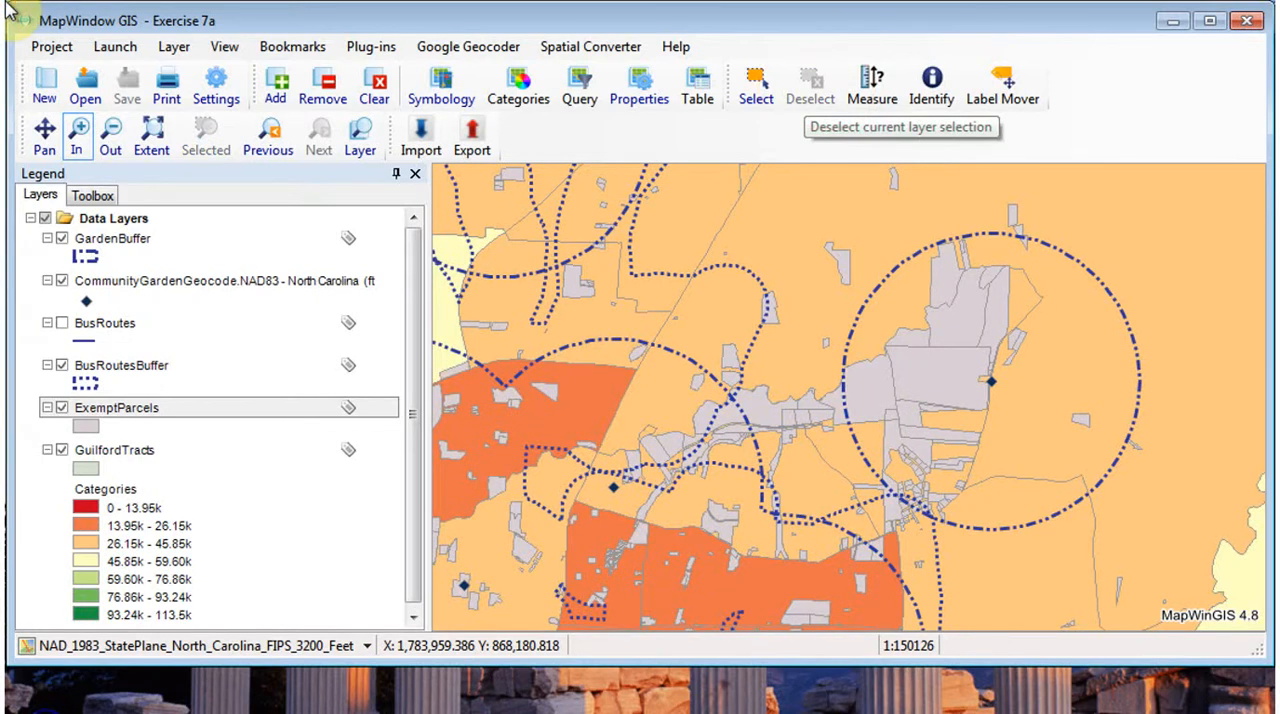
# - Run a spatial query that selects the ExemptParcels objects intersecting BusRoutesBuffer, as a new selection
pyautogui.click(92, 195)
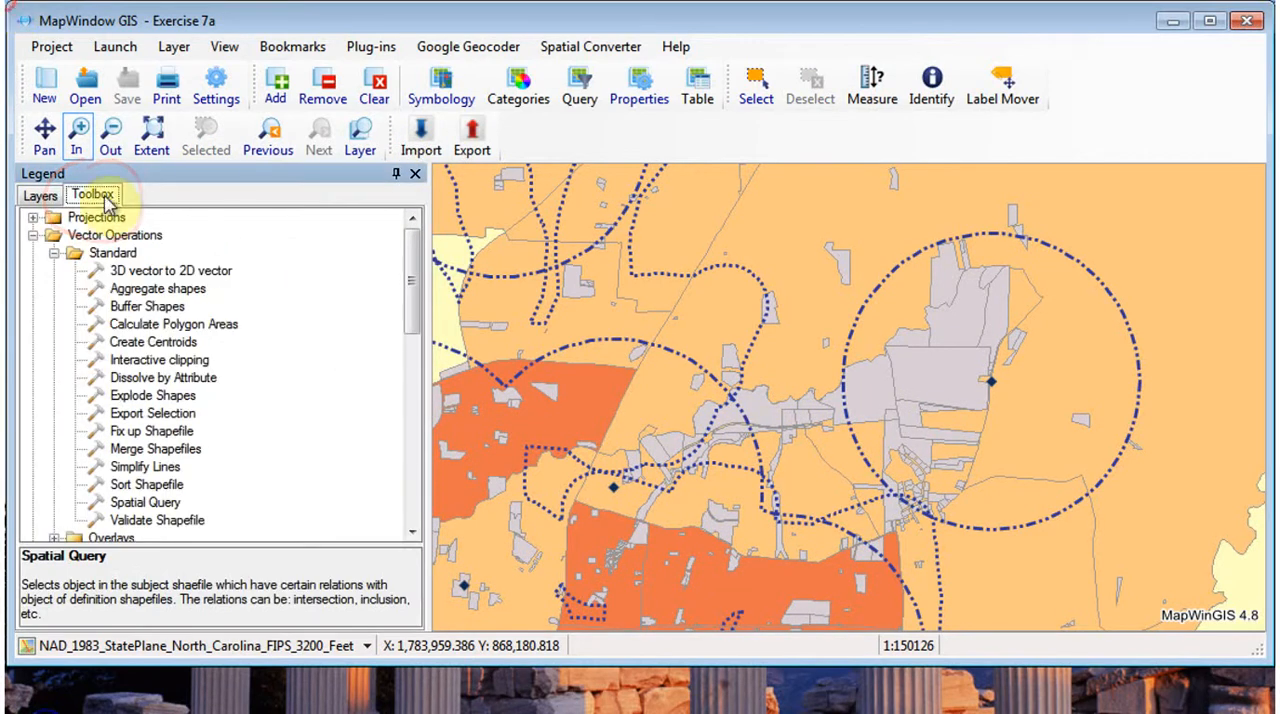
pyautogui.click(146, 505)
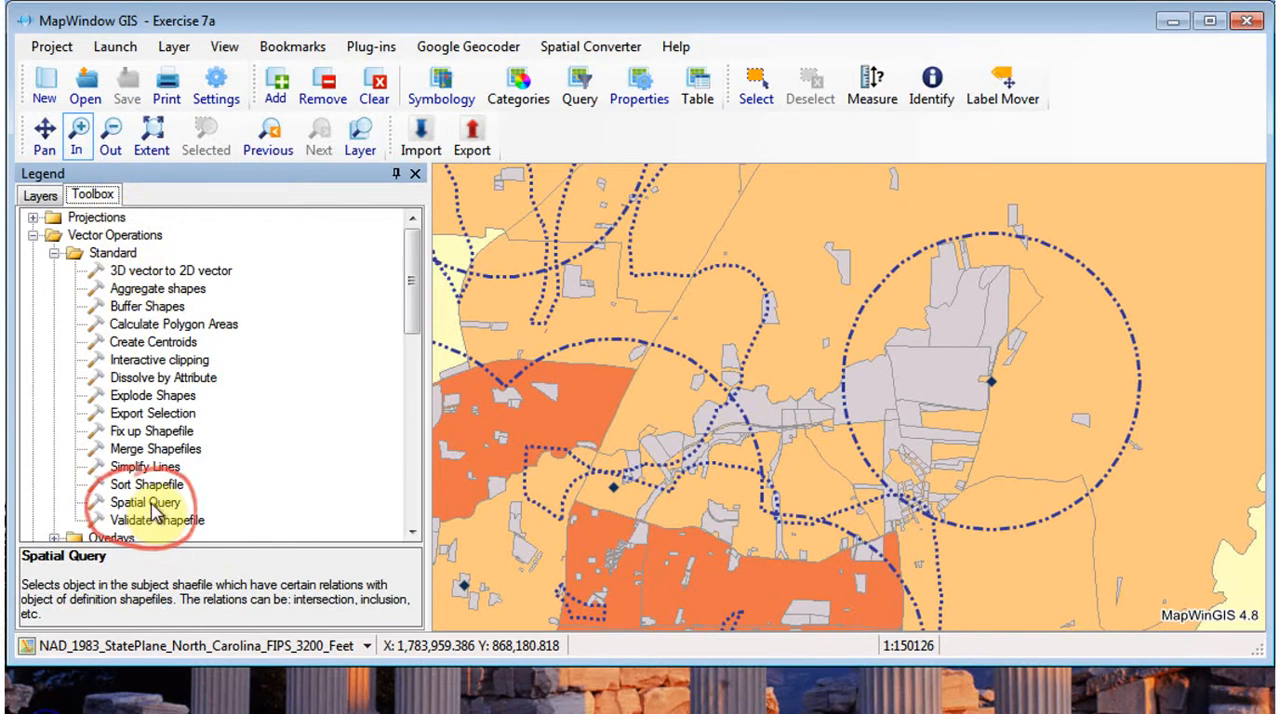
pyautogui.doubleClick(146, 505)
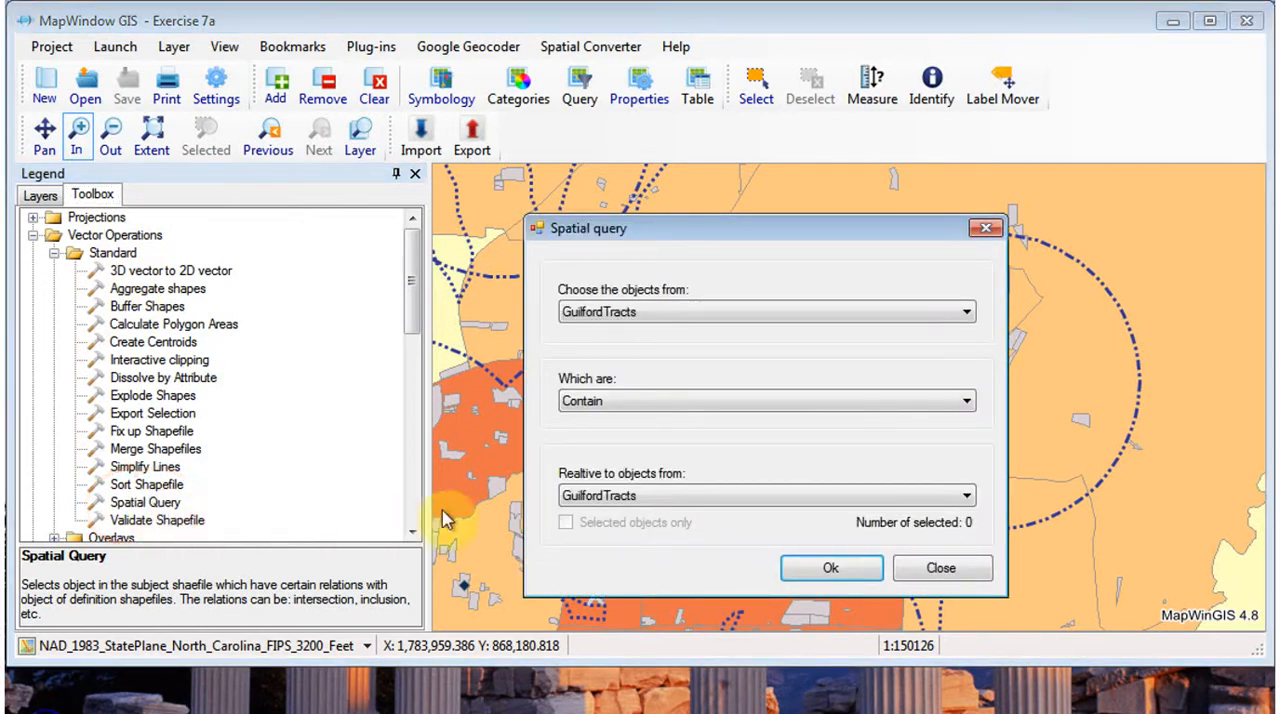
pyautogui.click(967, 312)
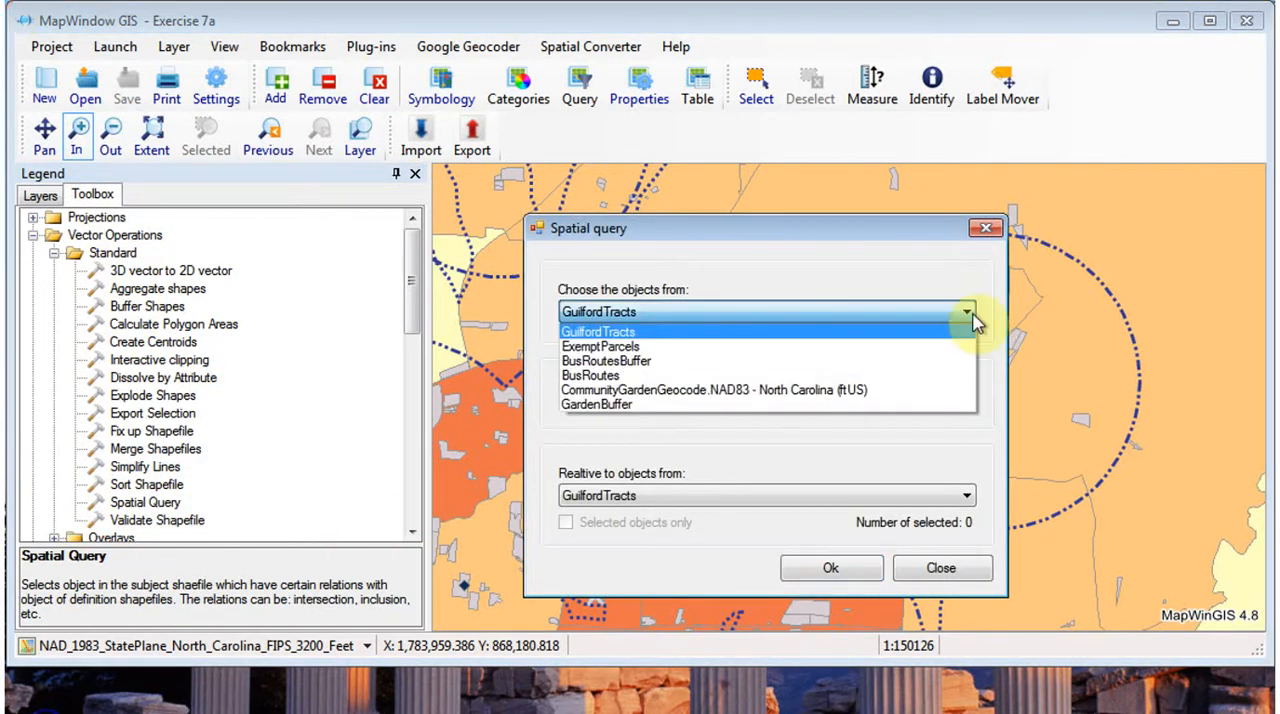
pyautogui.click(600, 346)
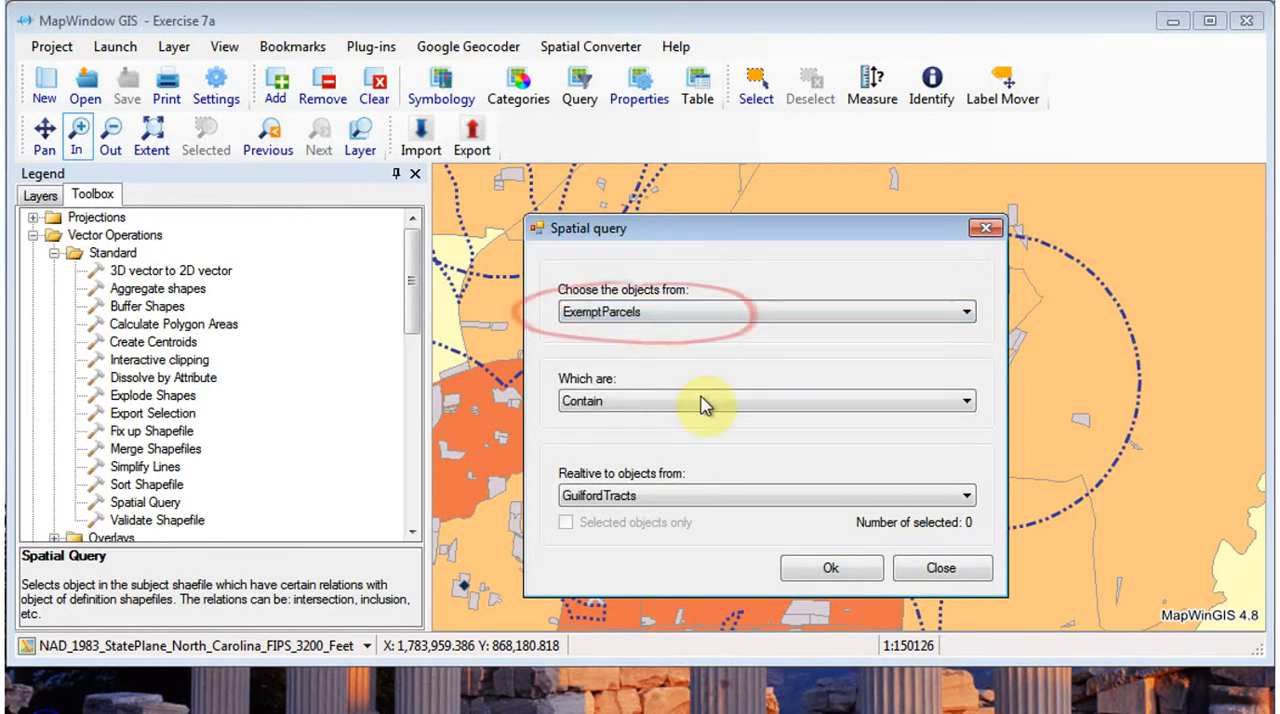
pyautogui.click(967, 400)
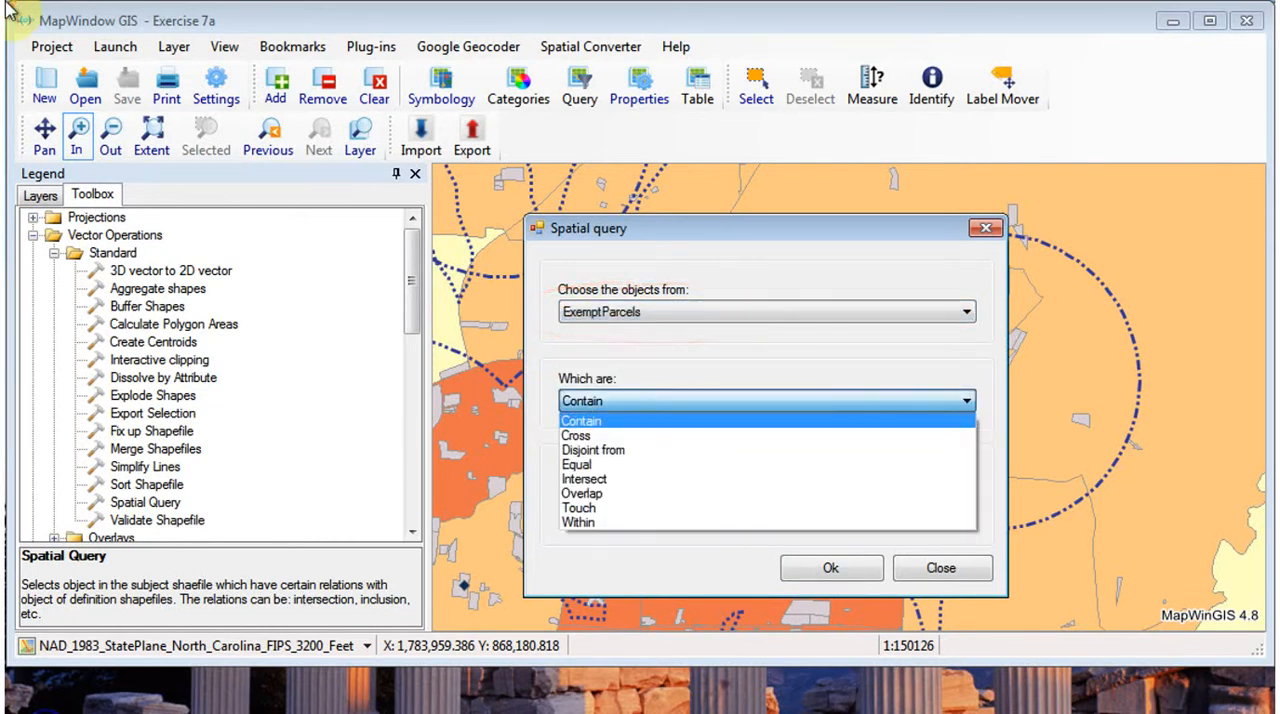
pyautogui.click(680, 479)
pyautogui.click(968, 496)
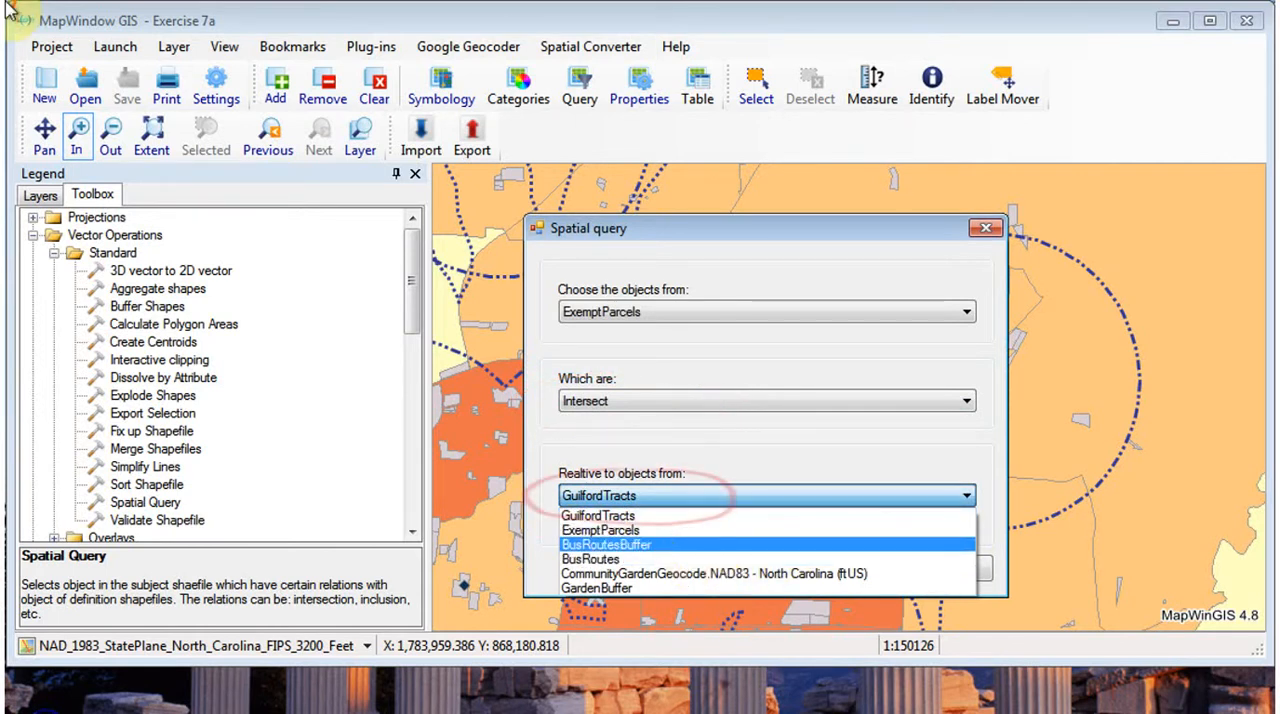
pyautogui.click(690, 545)
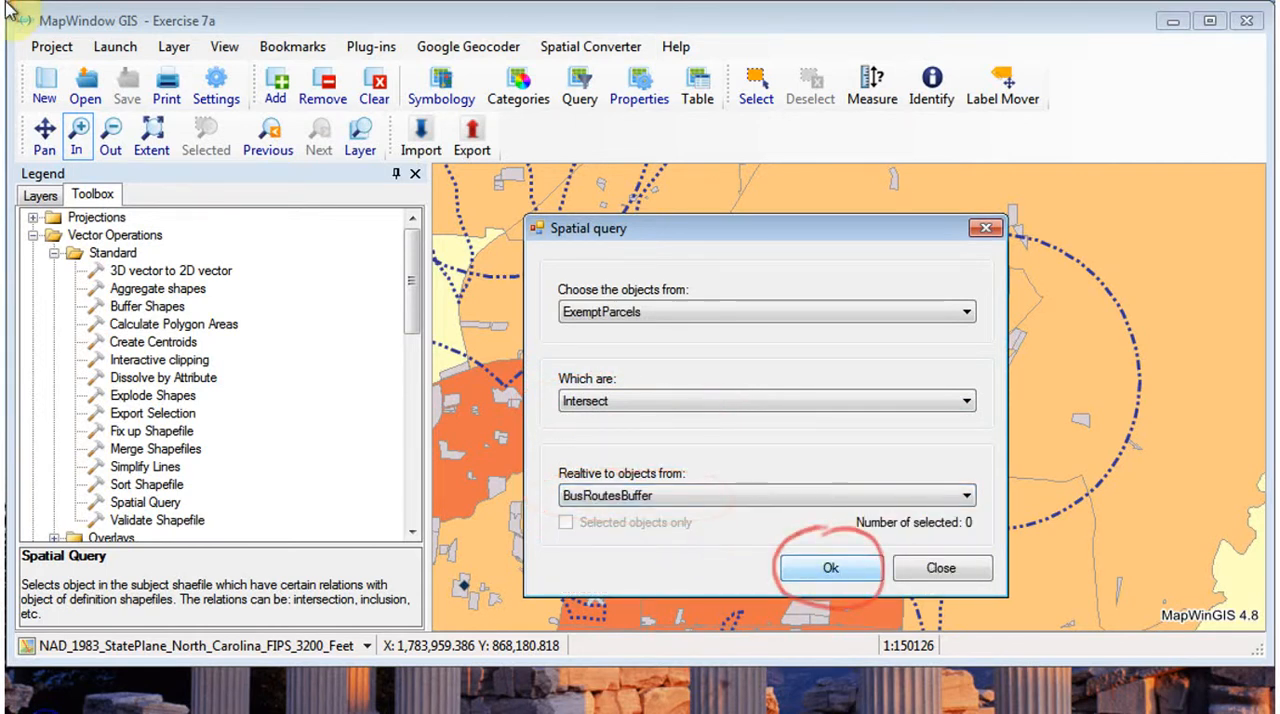
pyautogui.click(834, 570)
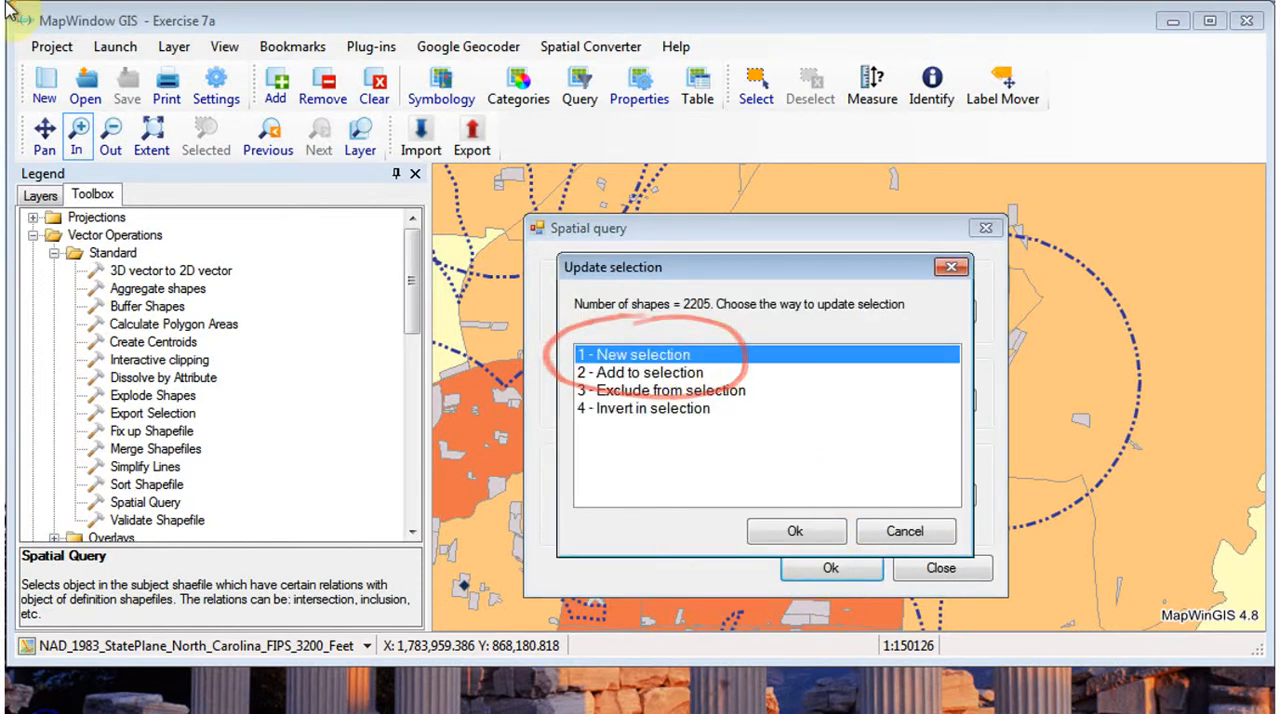
pyautogui.click(812, 533)
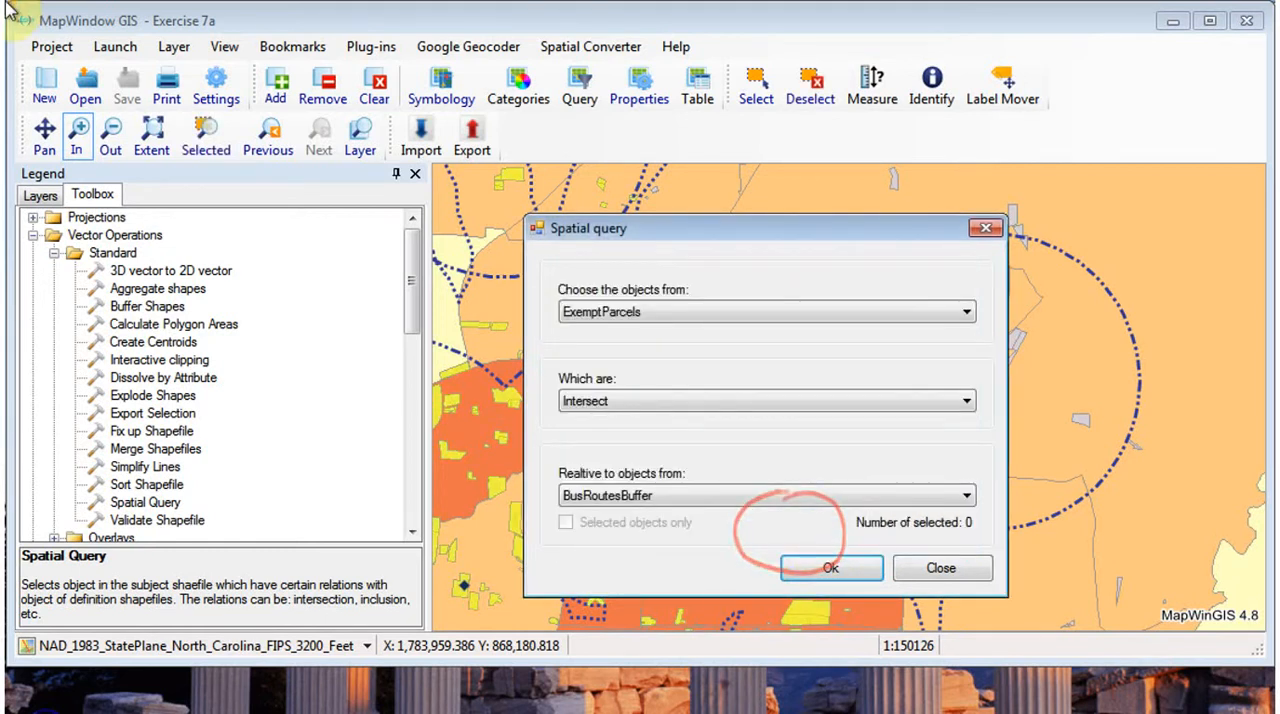
pyautogui.click(940, 568)
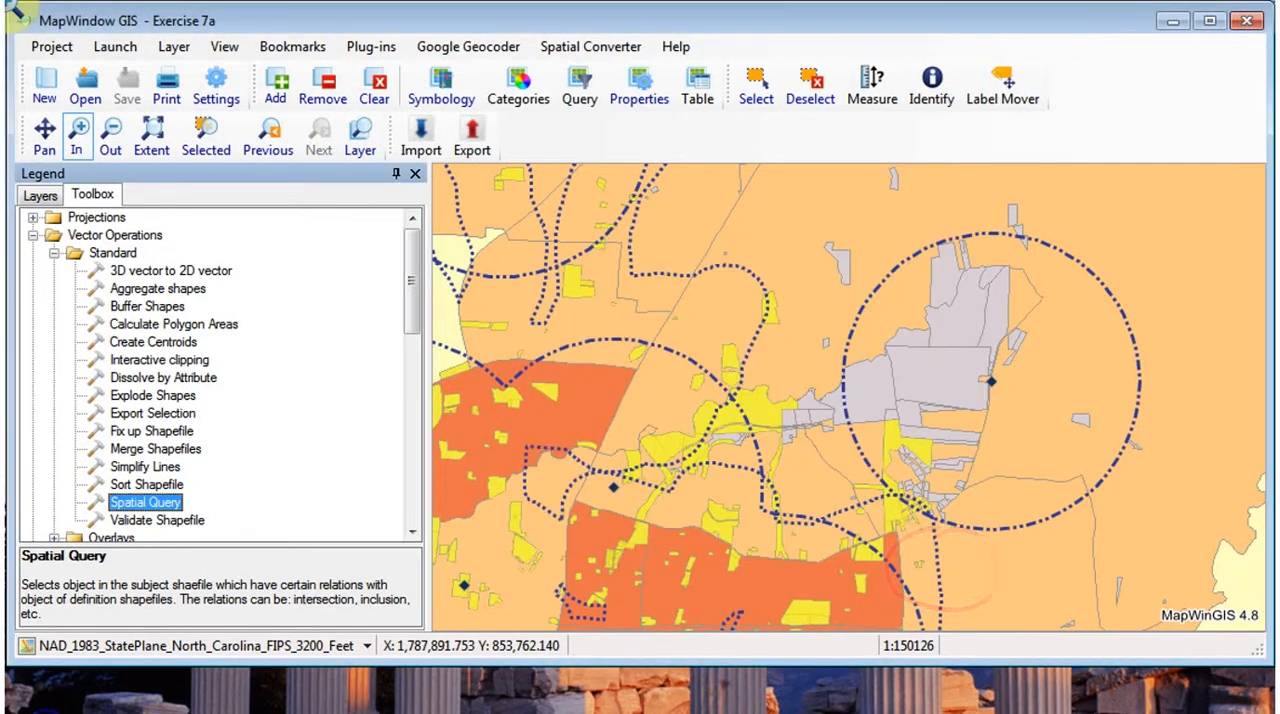
# - Hide the GardenBuffer layer on the map
pyautogui.click(40, 195)
pyautogui.click(64, 242)
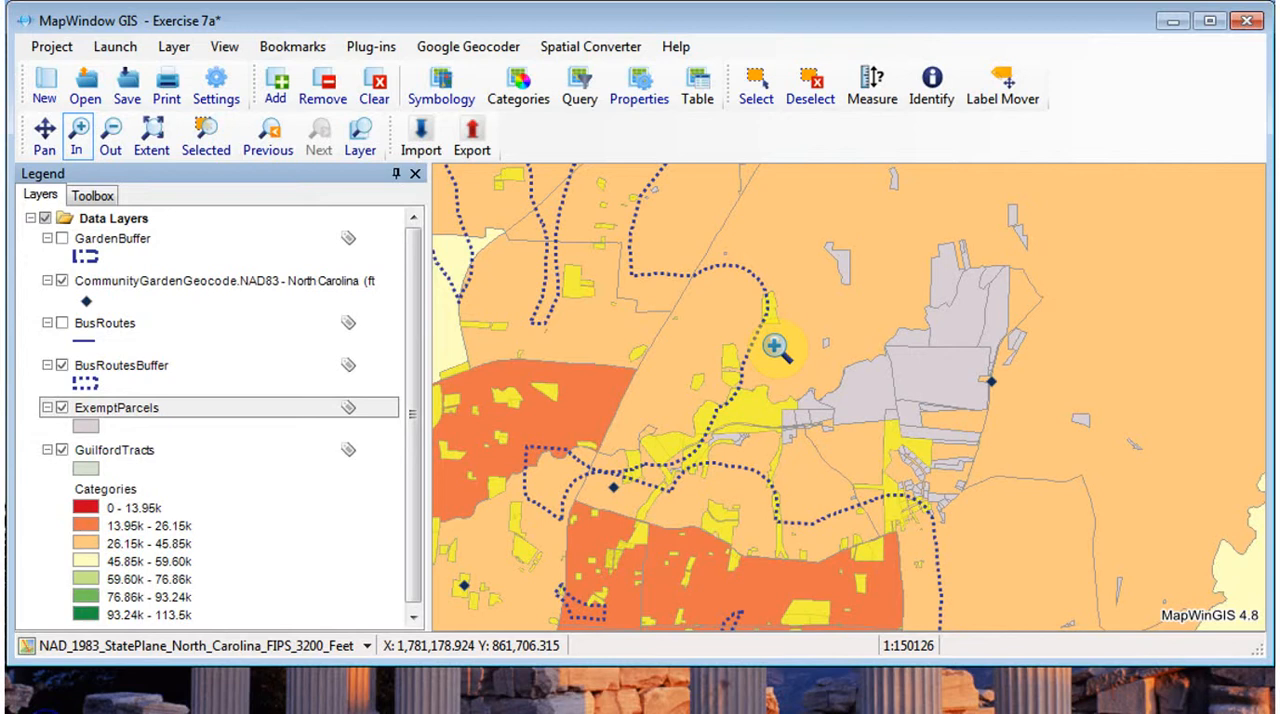
# - Set the BusRoutes field to 1 for the selected ExemptParcels records with the field calculator
pyautogui.click(700, 88)
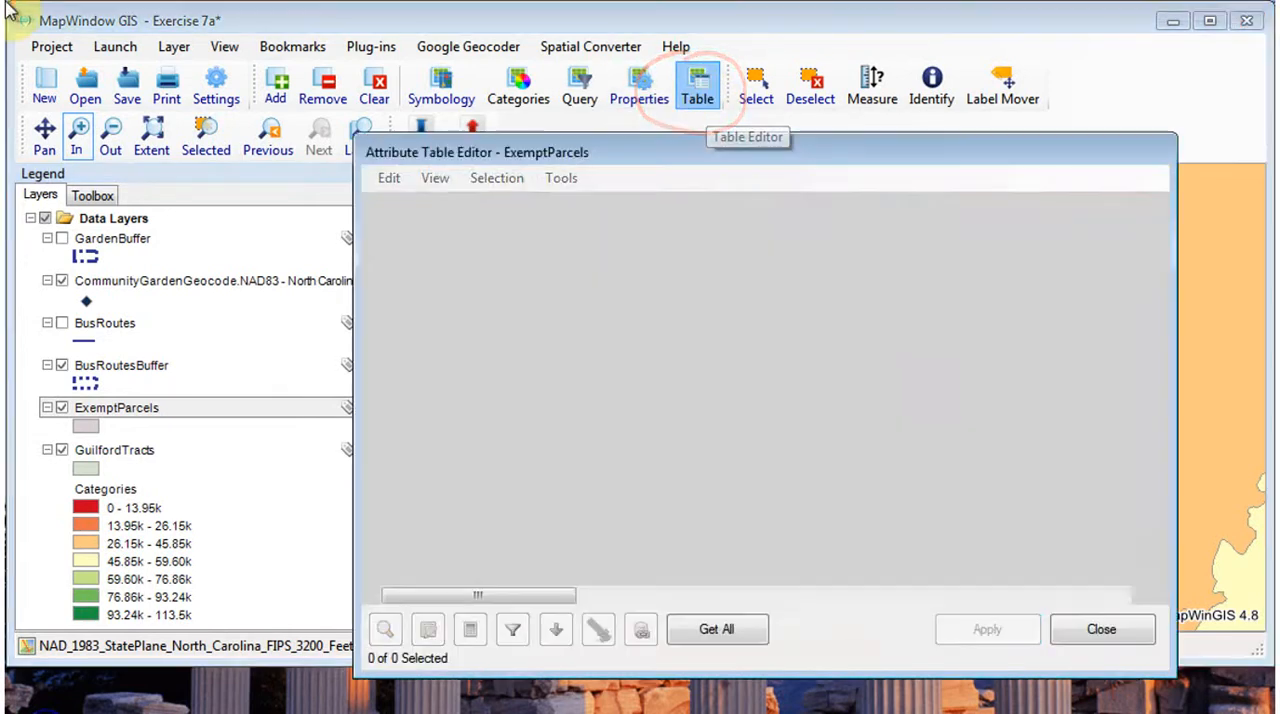
pyautogui.click(716, 629)
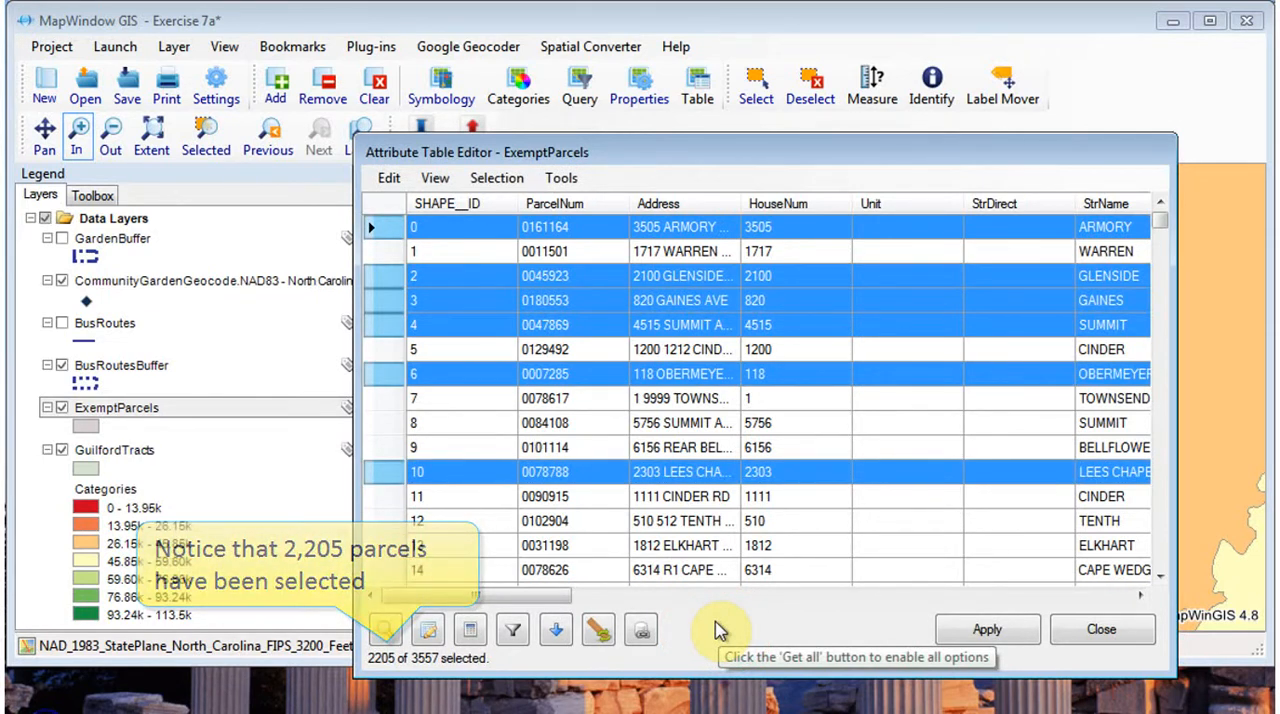
pyautogui.click(470, 629)
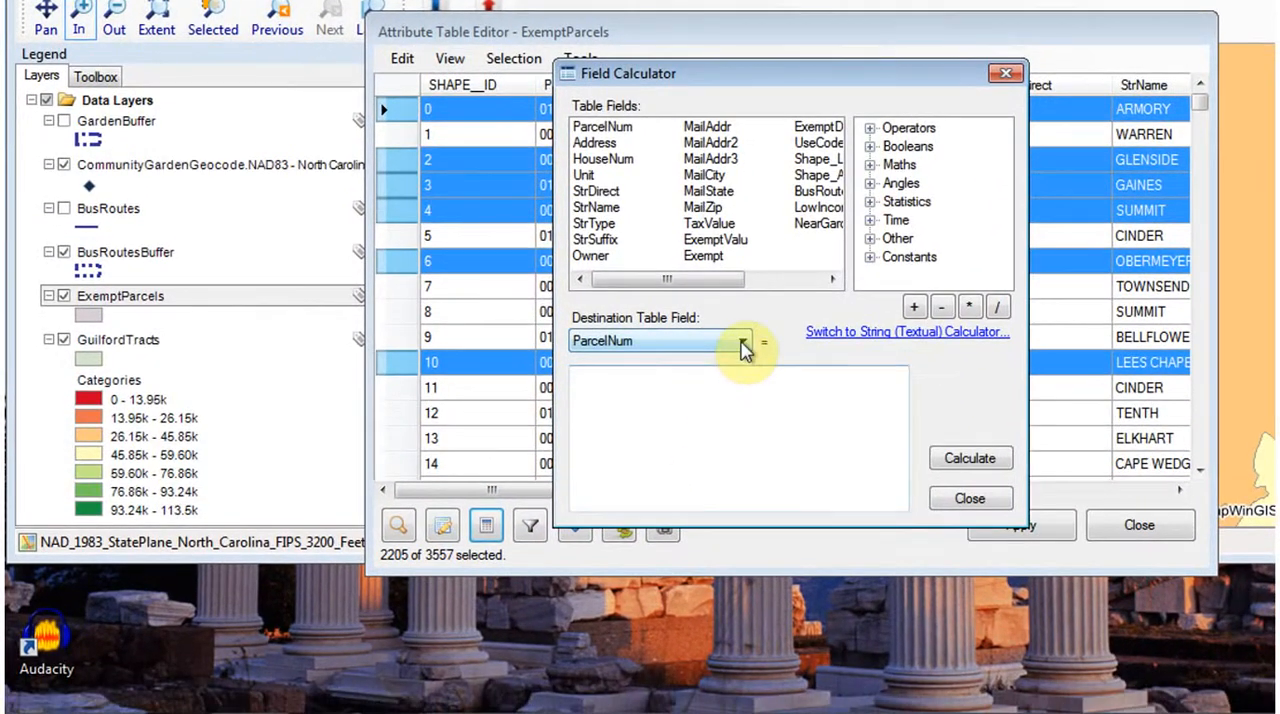
pyautogui.click(739, 360)
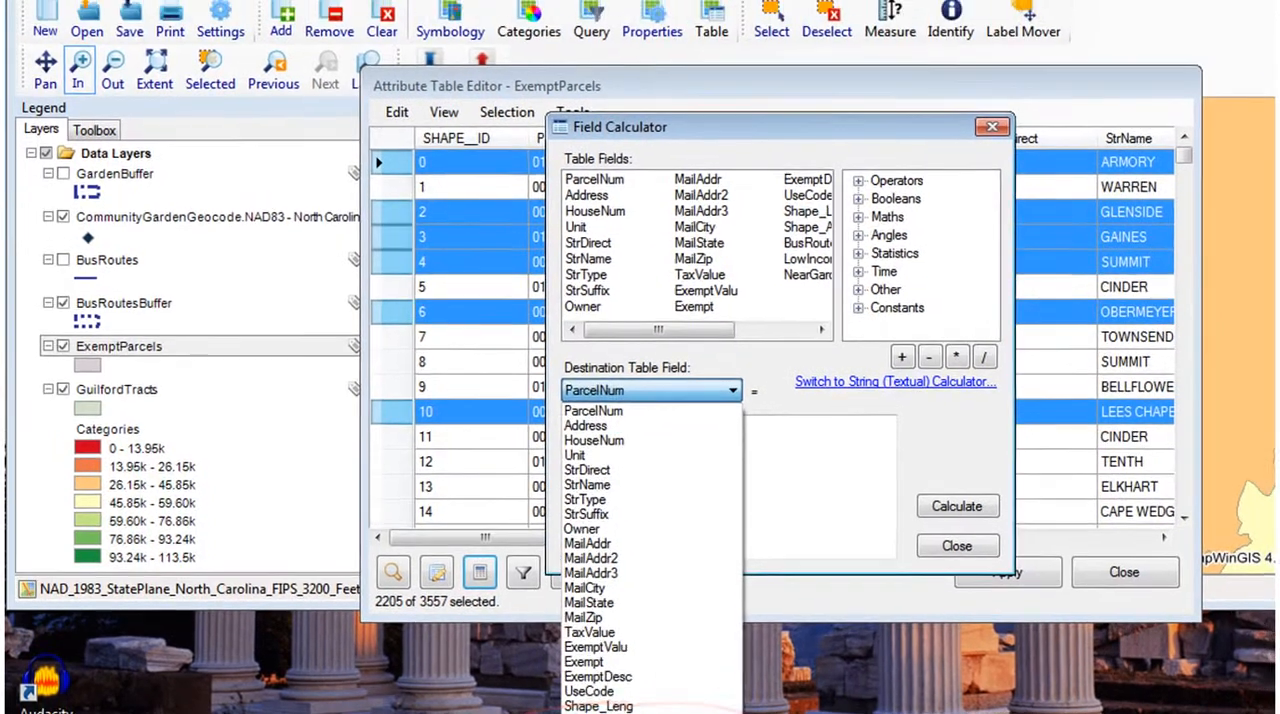
pyautogui.click(655, 713)
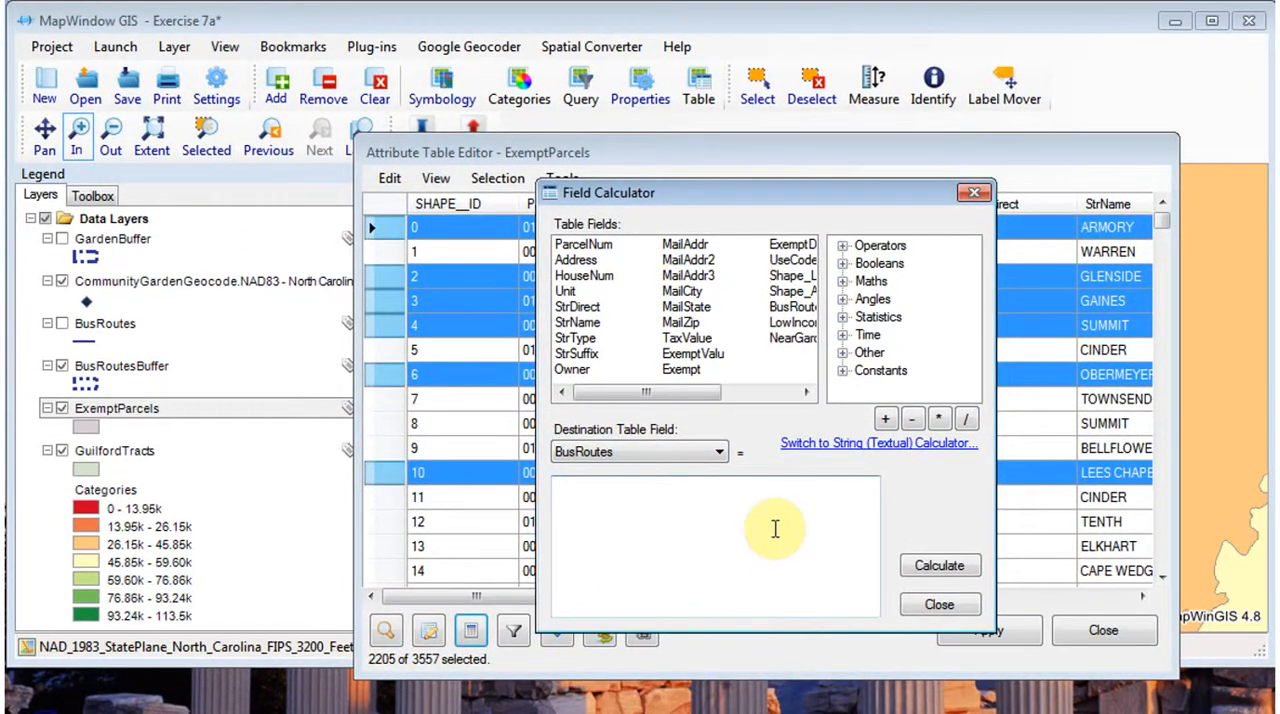
pyautogui.click(775, 528)
pyautogui.write('1')
pyautogui.click(939, 565)
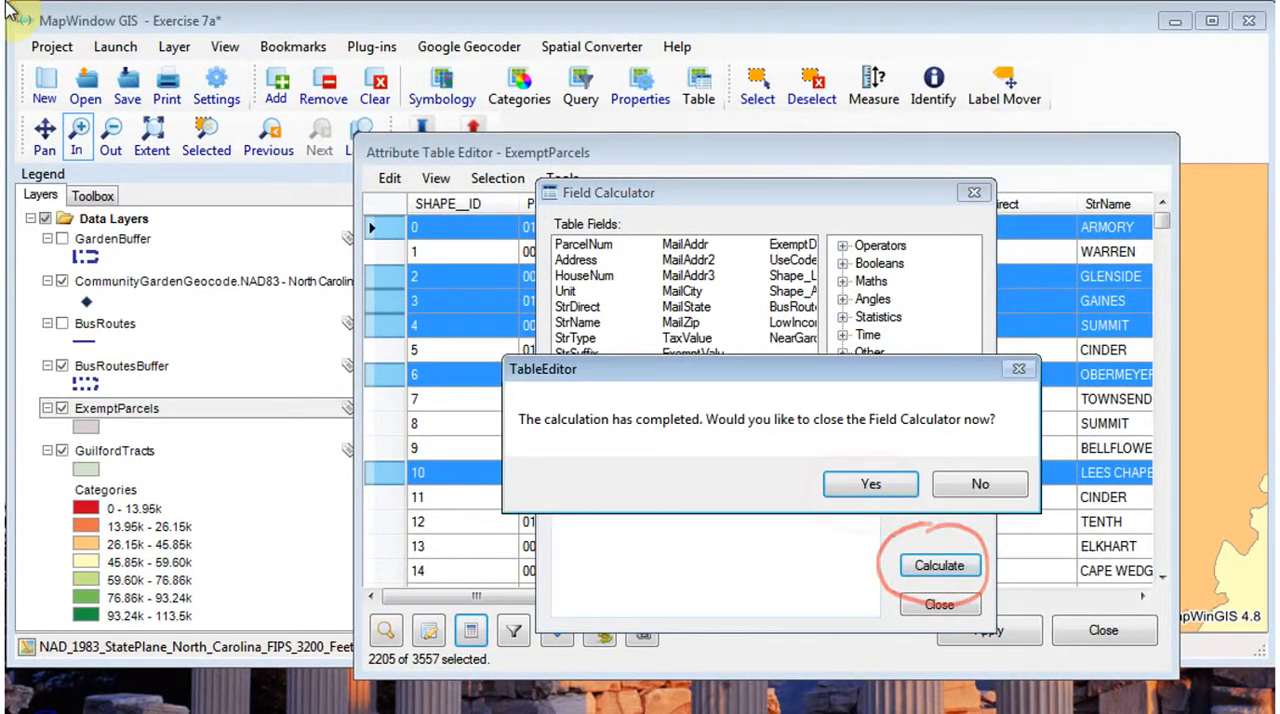
pyautogui.click(874, 492)
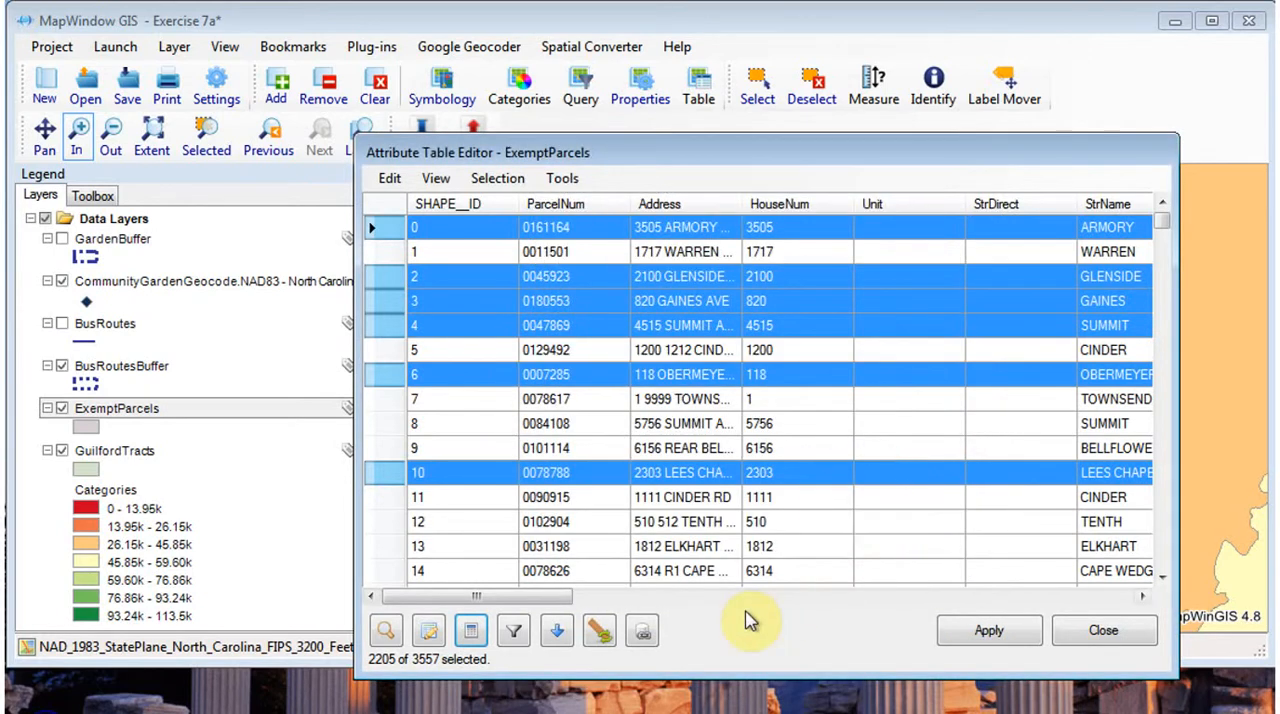
# - Check the BusRoutes values, close the ExemptParcels attribute table with its changes saved, and clear the parcel selection
pyautogui.moveTo(557, 596)
pyautogui.mouseDown()
pyautogui.moveTo(712, 614)
pyautogui.moveTo(1108, 615)
pyautogui.mouseUp()
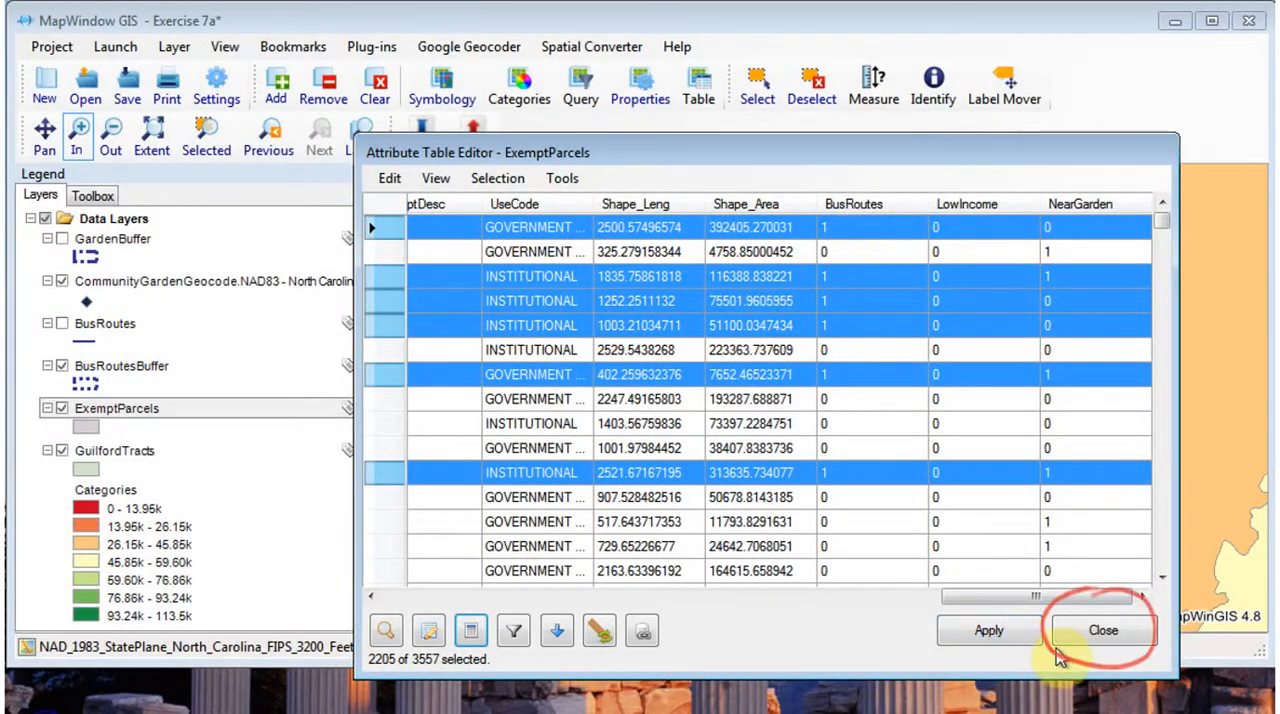
pyautogui.click(1060, 640)
pyautogui.click(735, 484)
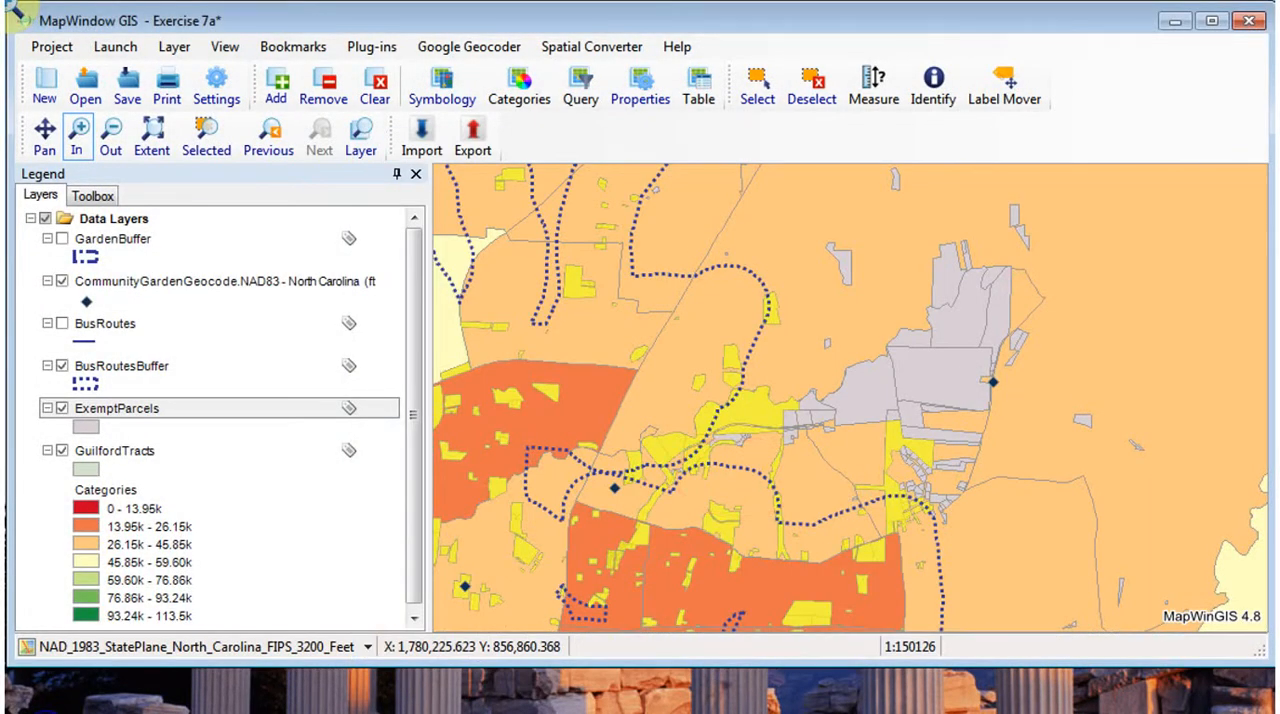
pyautogui.click(811, 82)
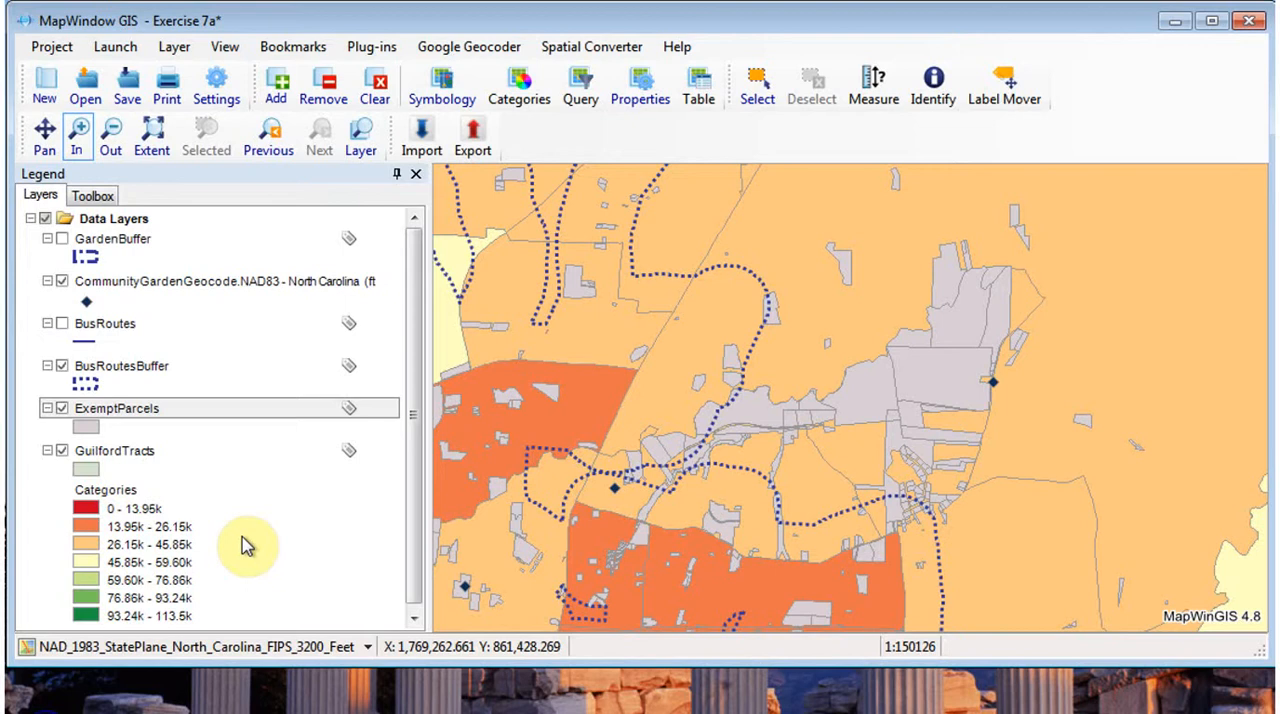
# - Build the attribute query [MedianInc] <= 26150 on the GuilfordTracts attribute table
pyautogui.click(128, 458)
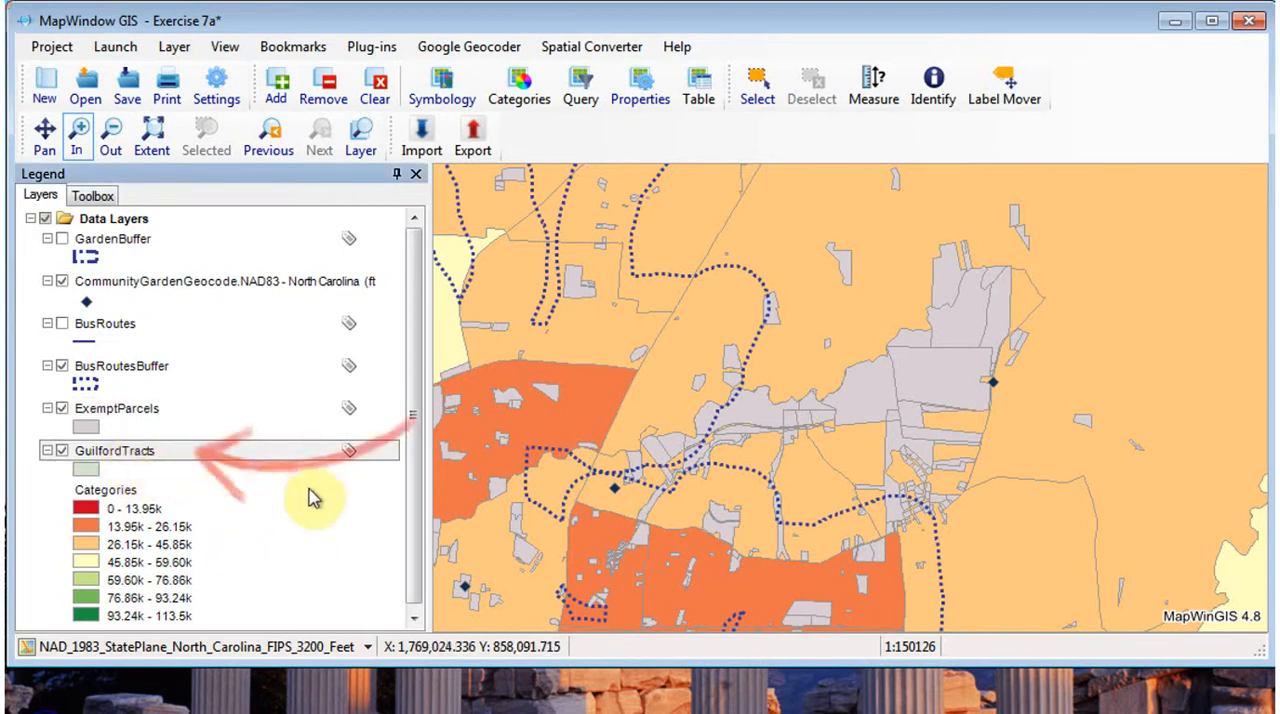
pyautogui.click(699, 88)
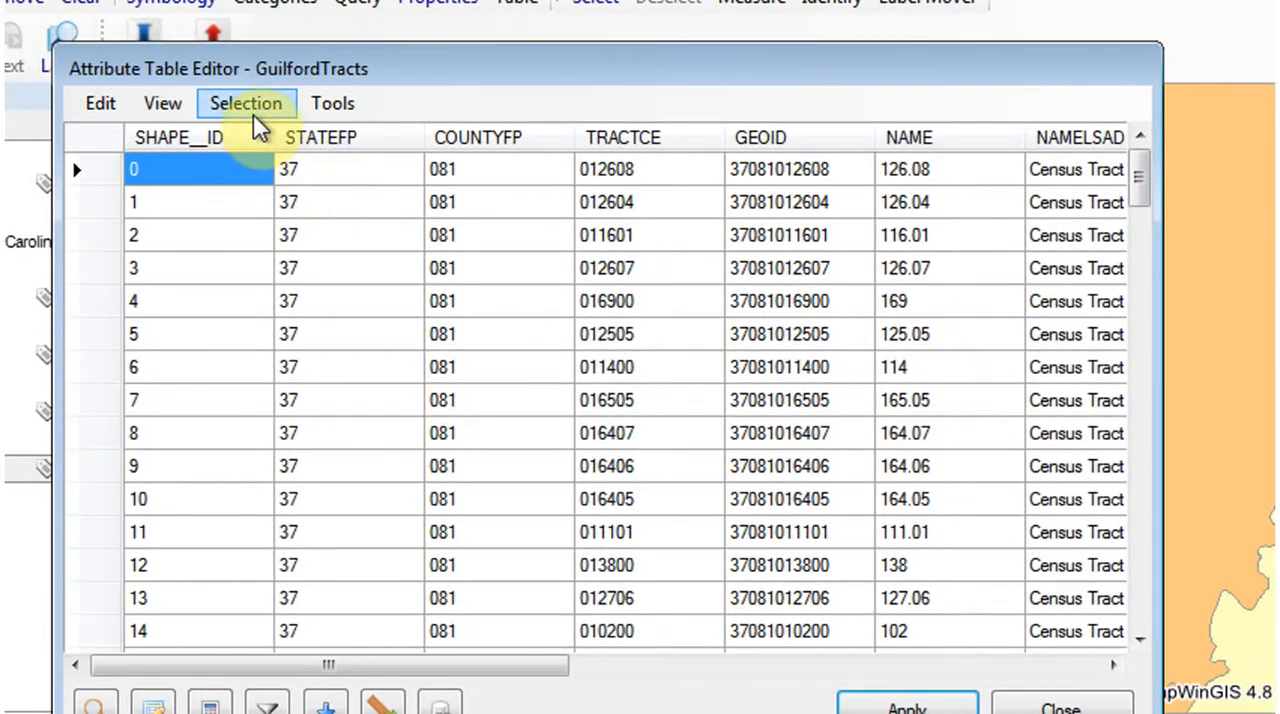
pyautogui.click(450, 165)
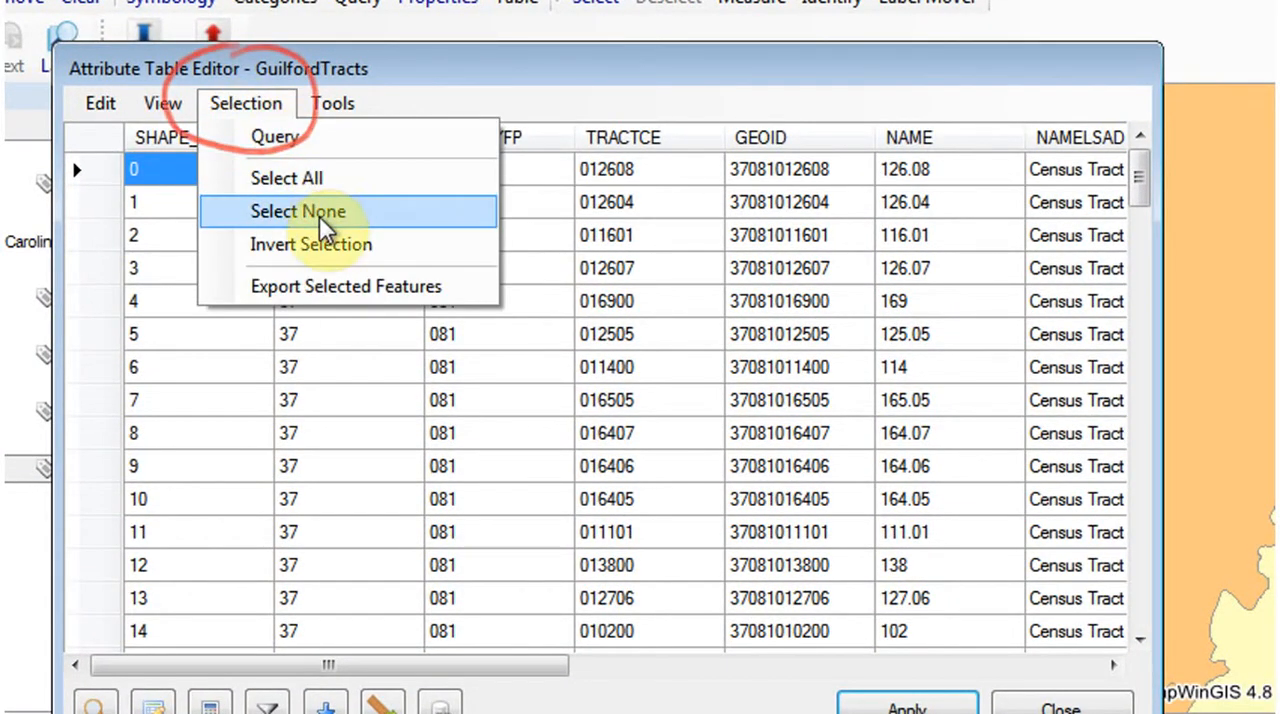
pyautogui.click(285, 152)
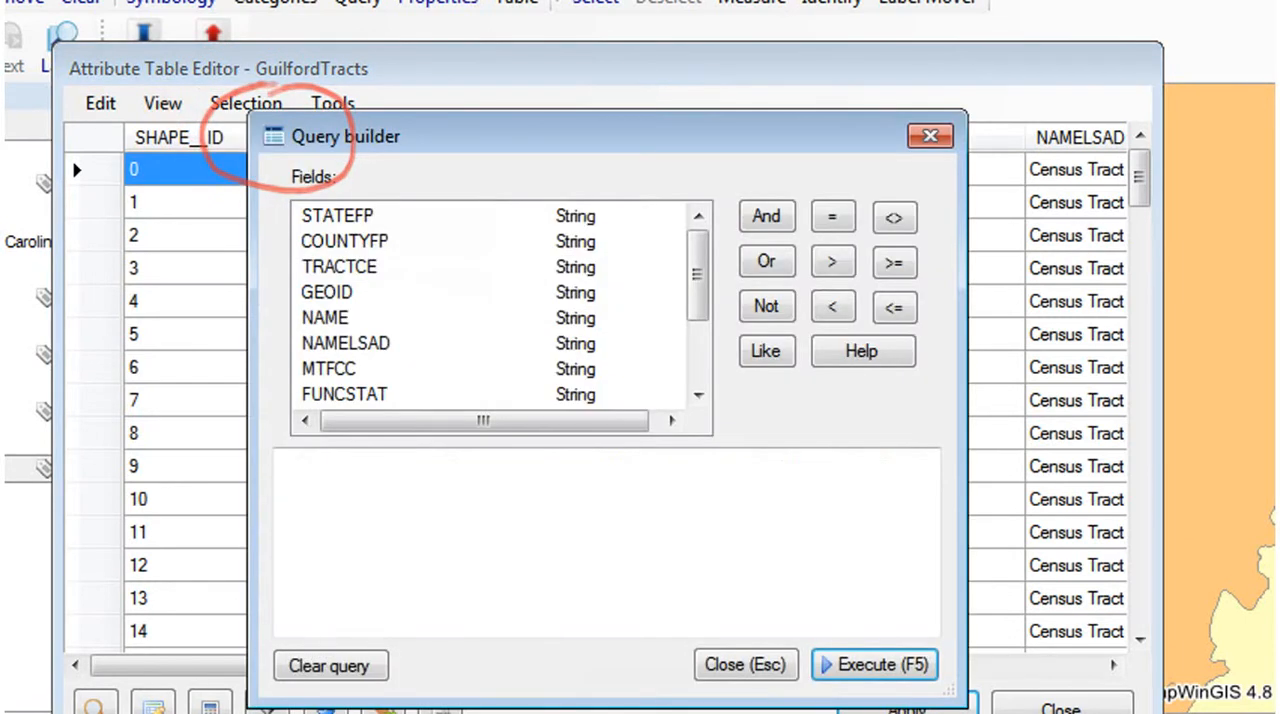
pyautogui.moveTo(703, 308); pyautogui.dragTo(713, 390)
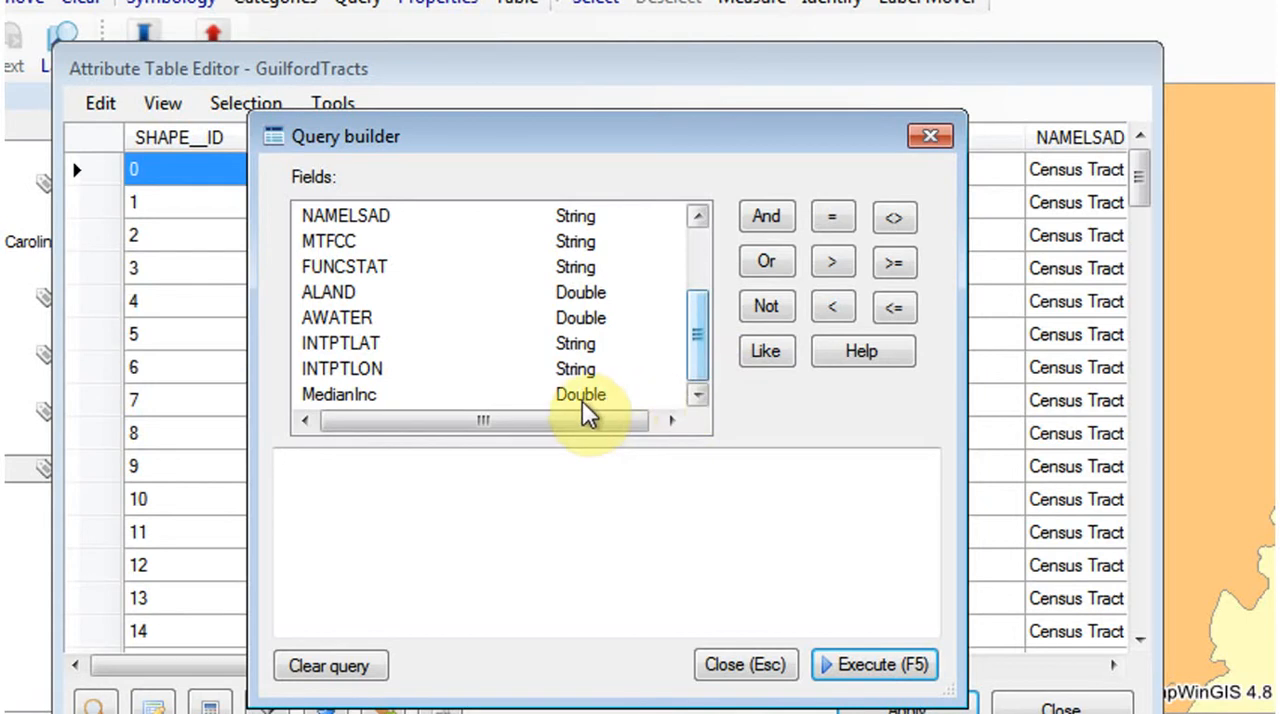
pyautogui.doubleClick(340, 394)
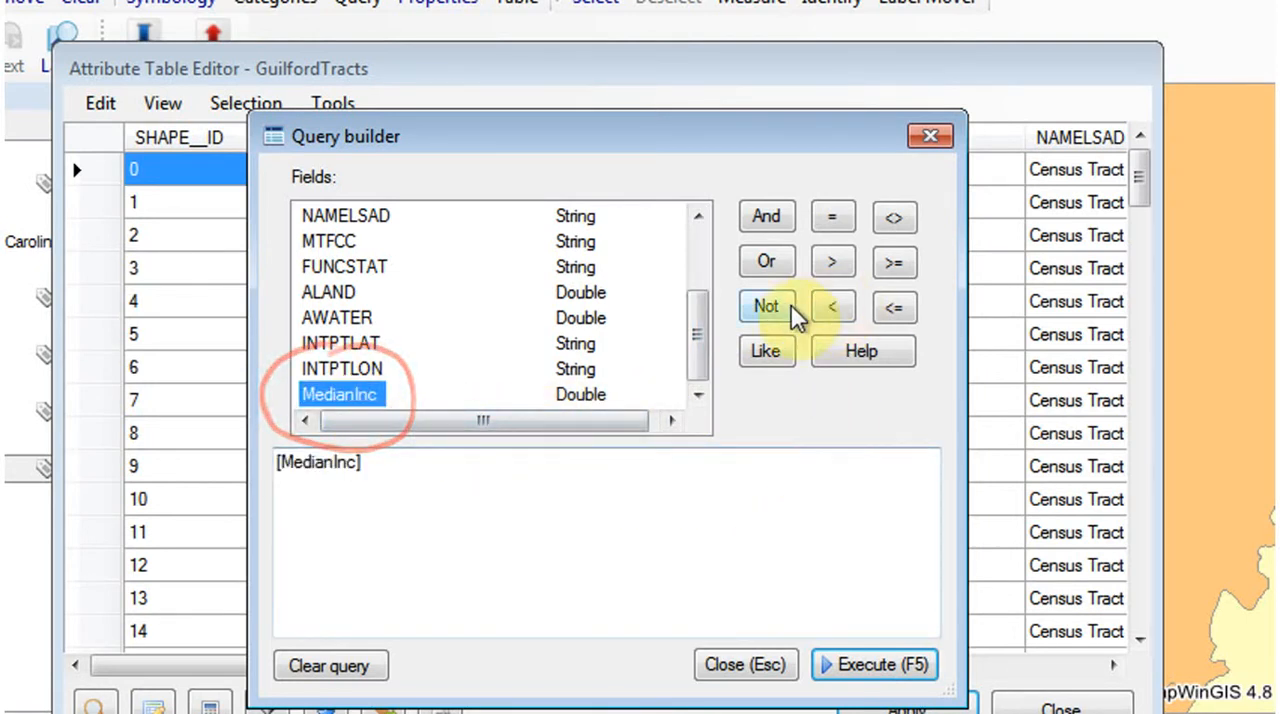
pyautogui.click(607, 476)
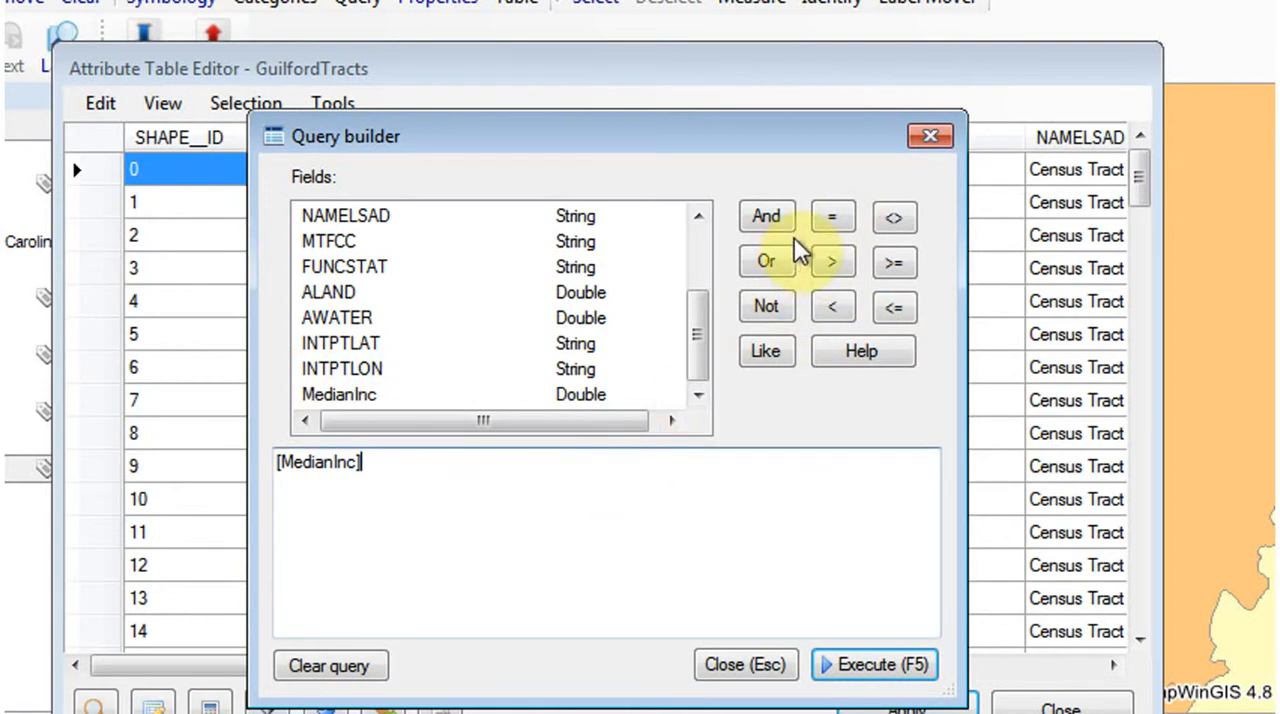
pyautogui.click(890, 308)
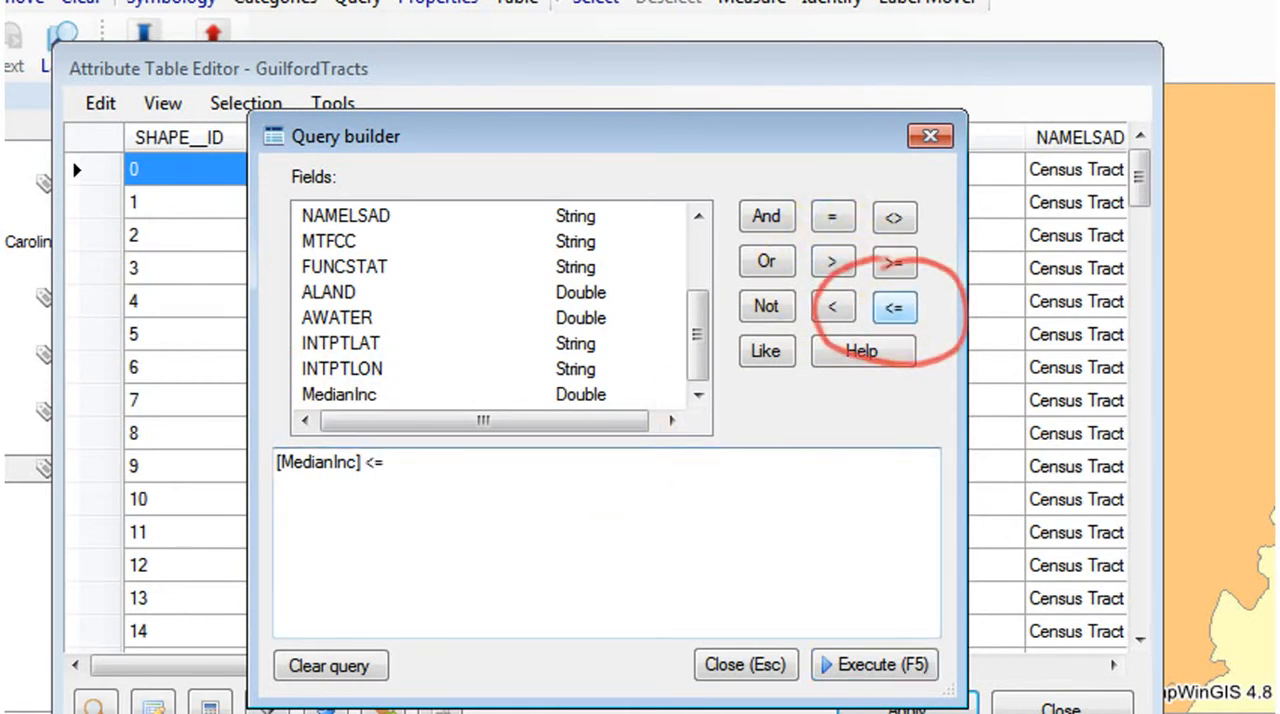
pyautogui.click(475, 478)
pyautogui.write('26150')
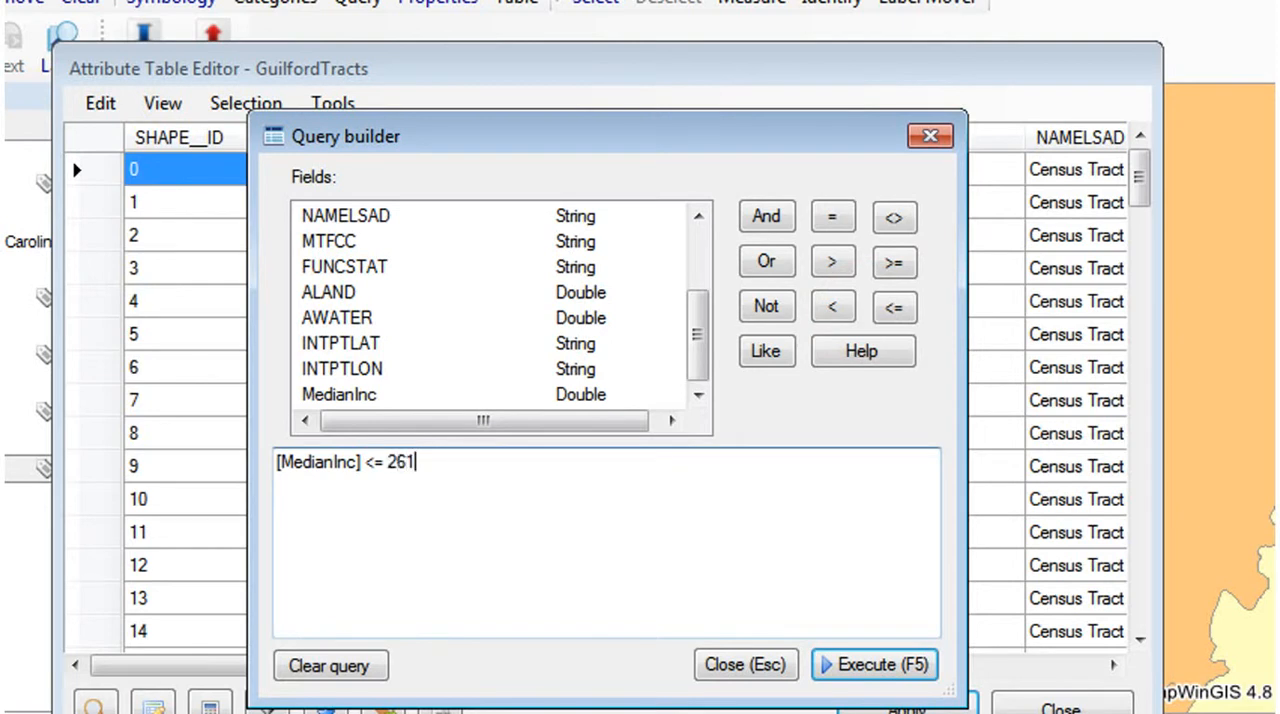
# - Execute the median income query as a new selection and close the GuilfordTracts attribute table
pyautogui.click(872, 668)
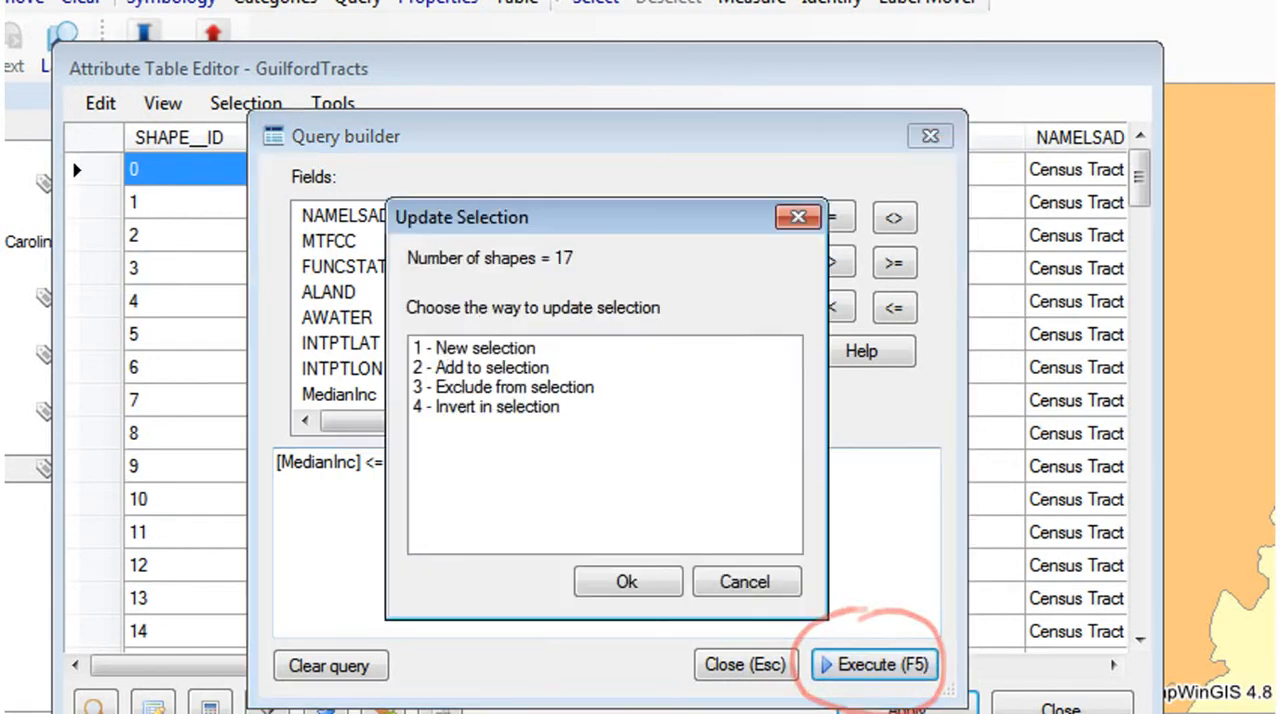
pyautogui.click(495, 348)
pyautogui.click(632, 588)
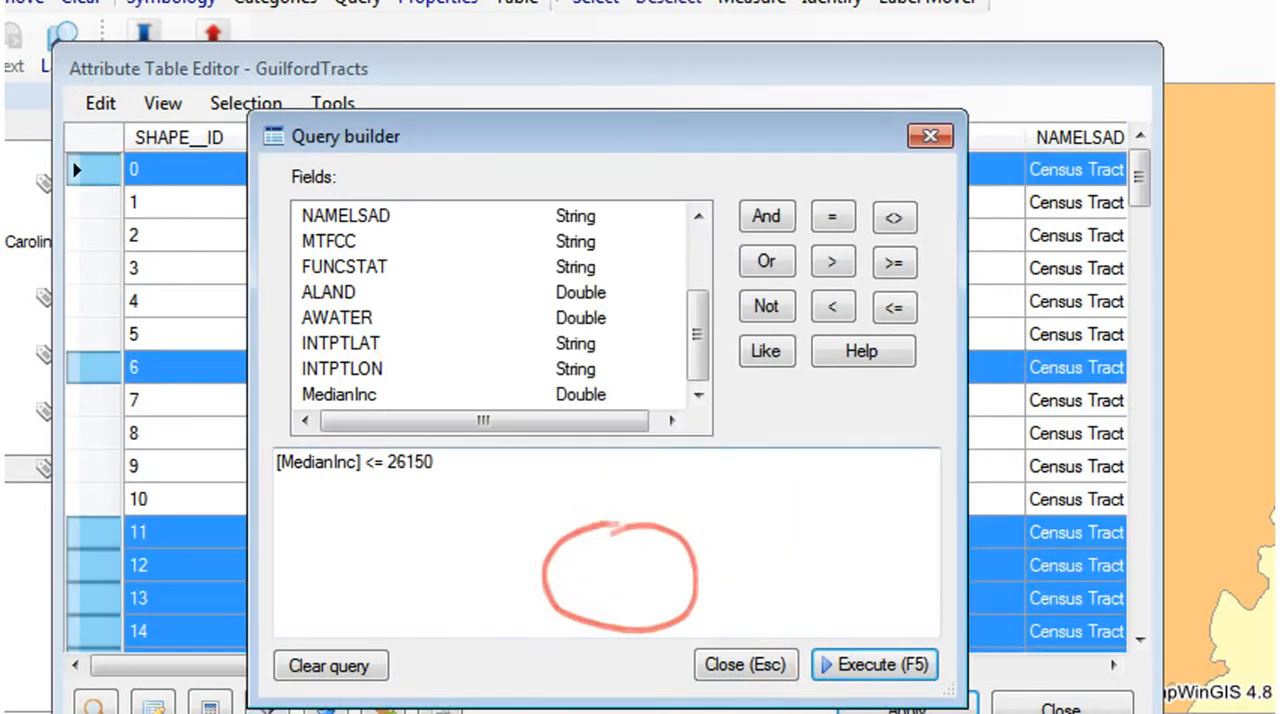
pyautogui.click(762, 680)
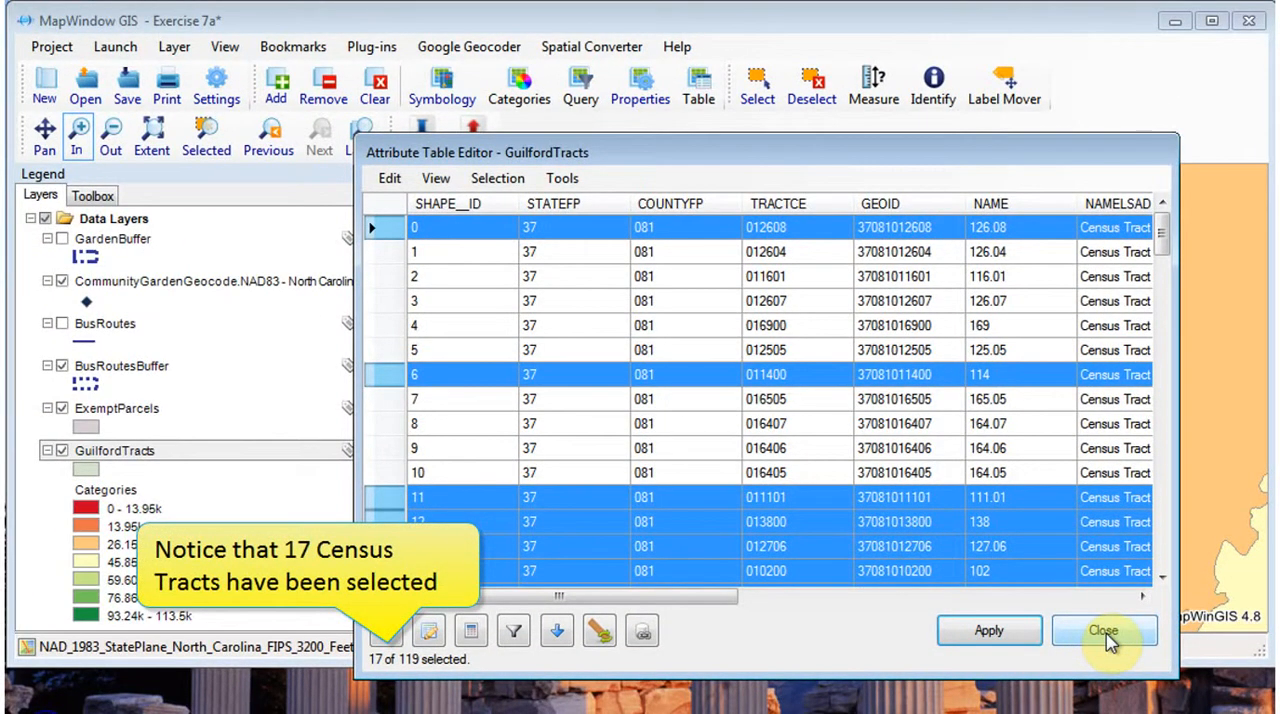
pyautogui.click(1105, 632)
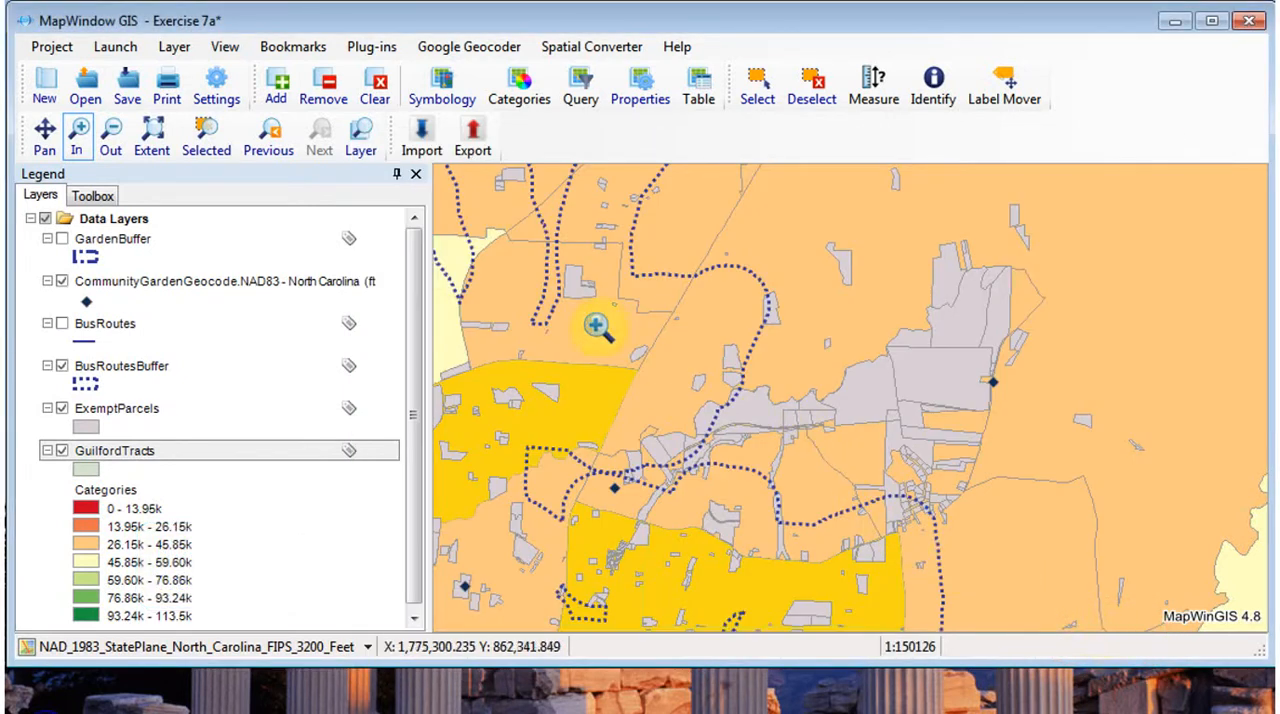
# - Hide the BusRoutesBuffer layer on the map
pyautogui.click(44, 137)
pyautogui.moveTo(488, 419); pyautogui.dragTo(726, 267)
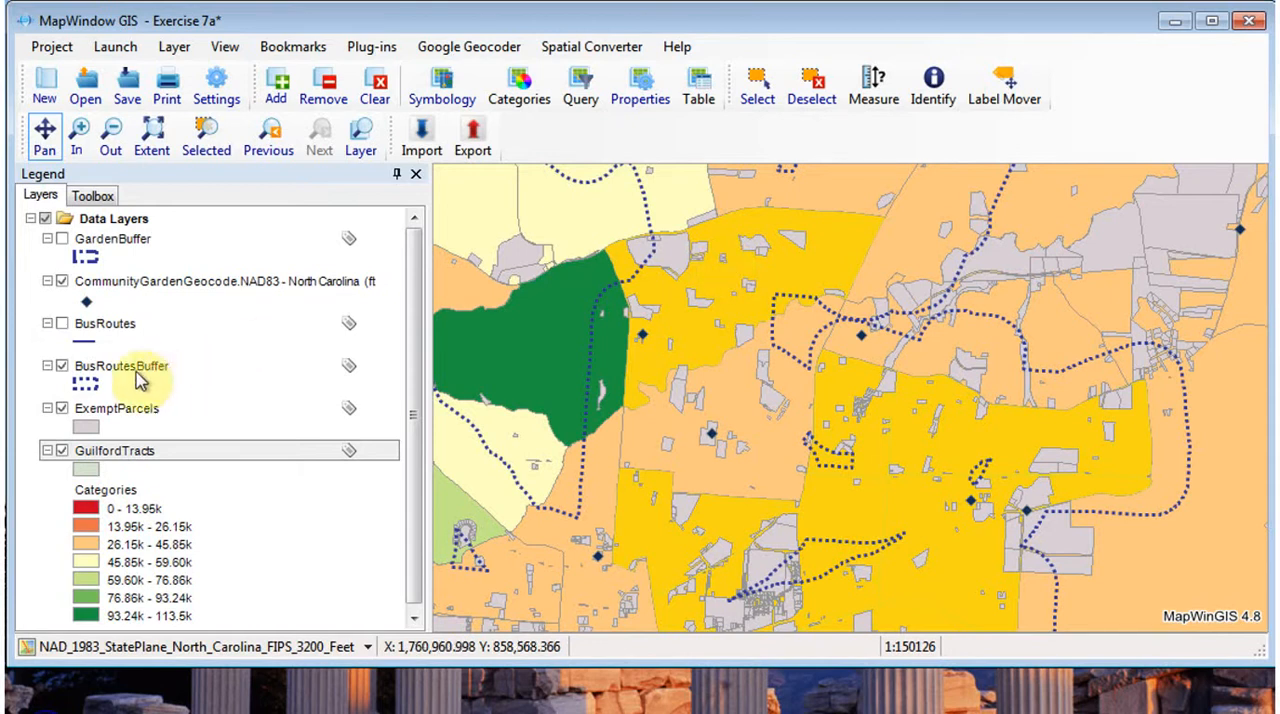
pyautogui.click(62, 367)
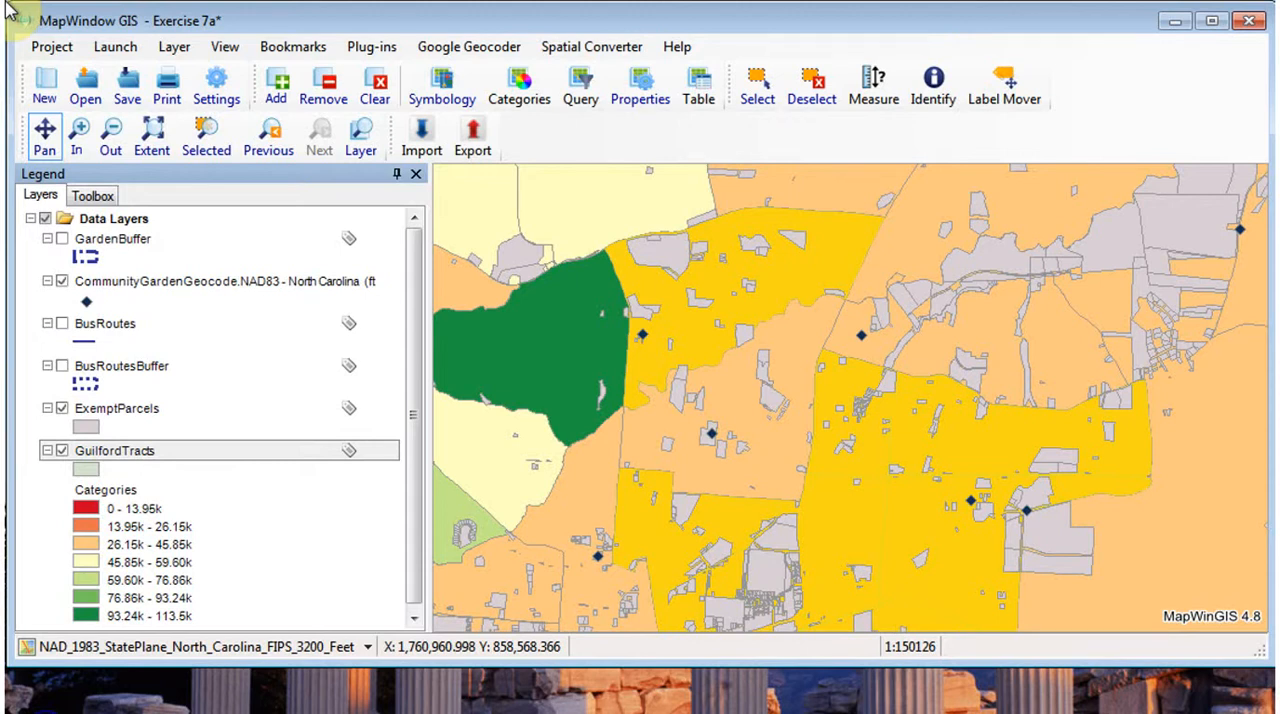
# - Run a spatial query that selects the ExemptParcels objects intersecting only the selected GuilfordTracts objects, as a new selection, and return to the layer list
pyautogui.click(92, 195)
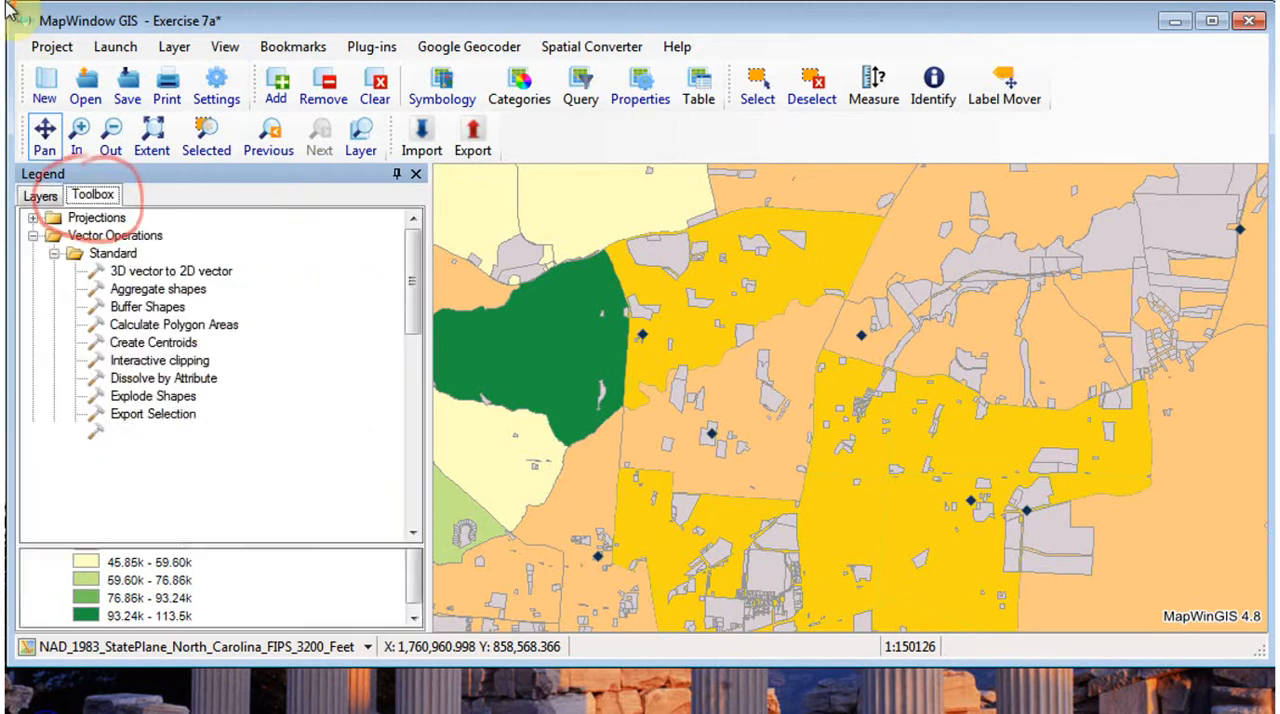
pyautogui.doubleClick(145, 503)
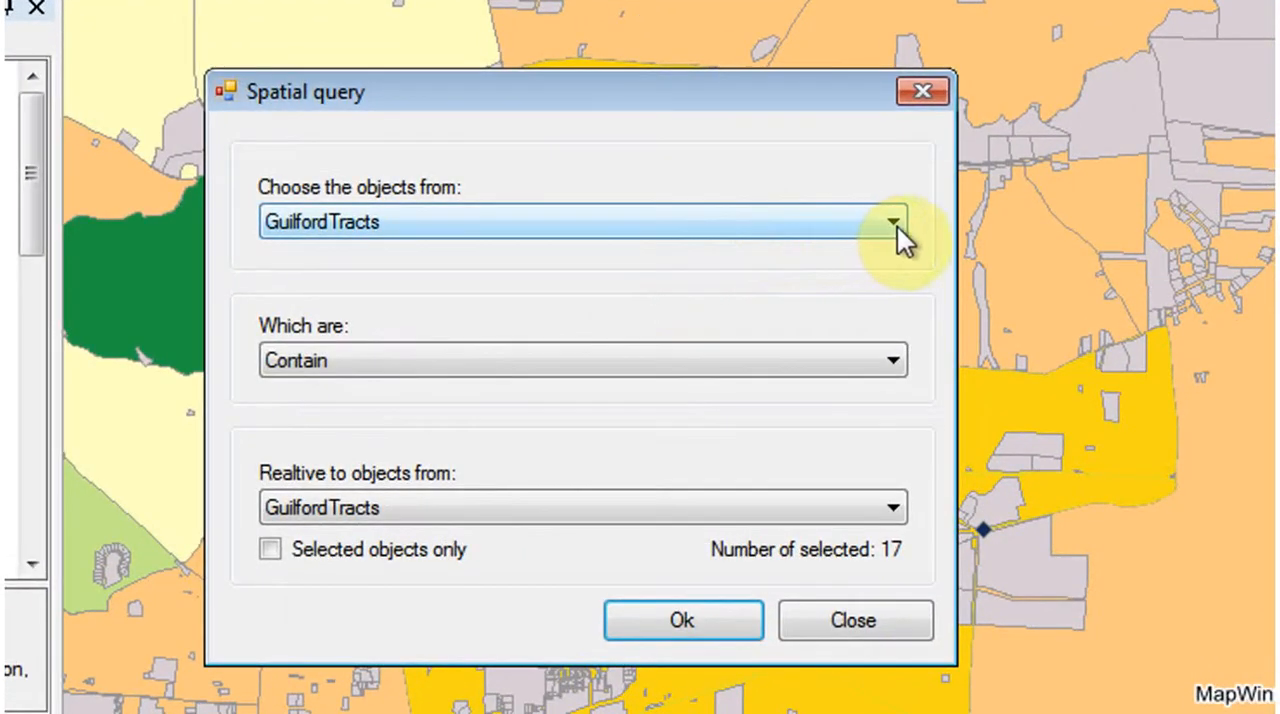
pyautogui.click(897, 226)
pyautogui.click(332, 278)
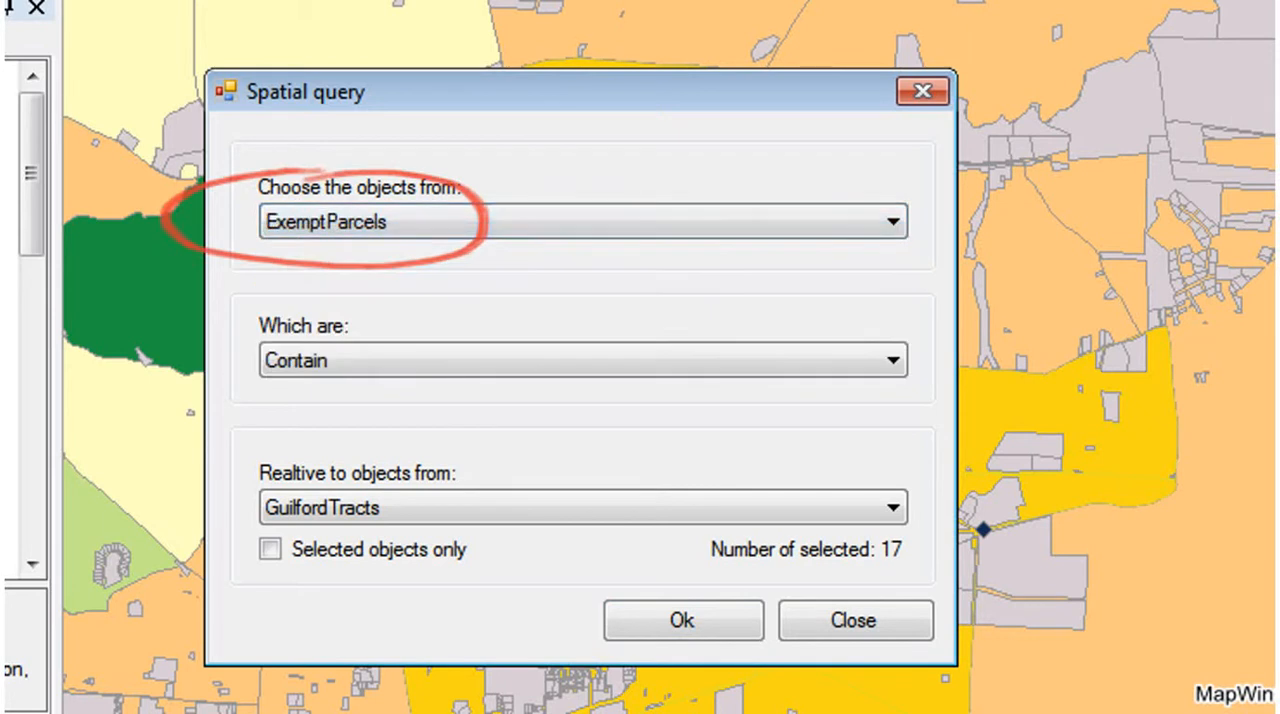
pyautogui.click(891, 362)
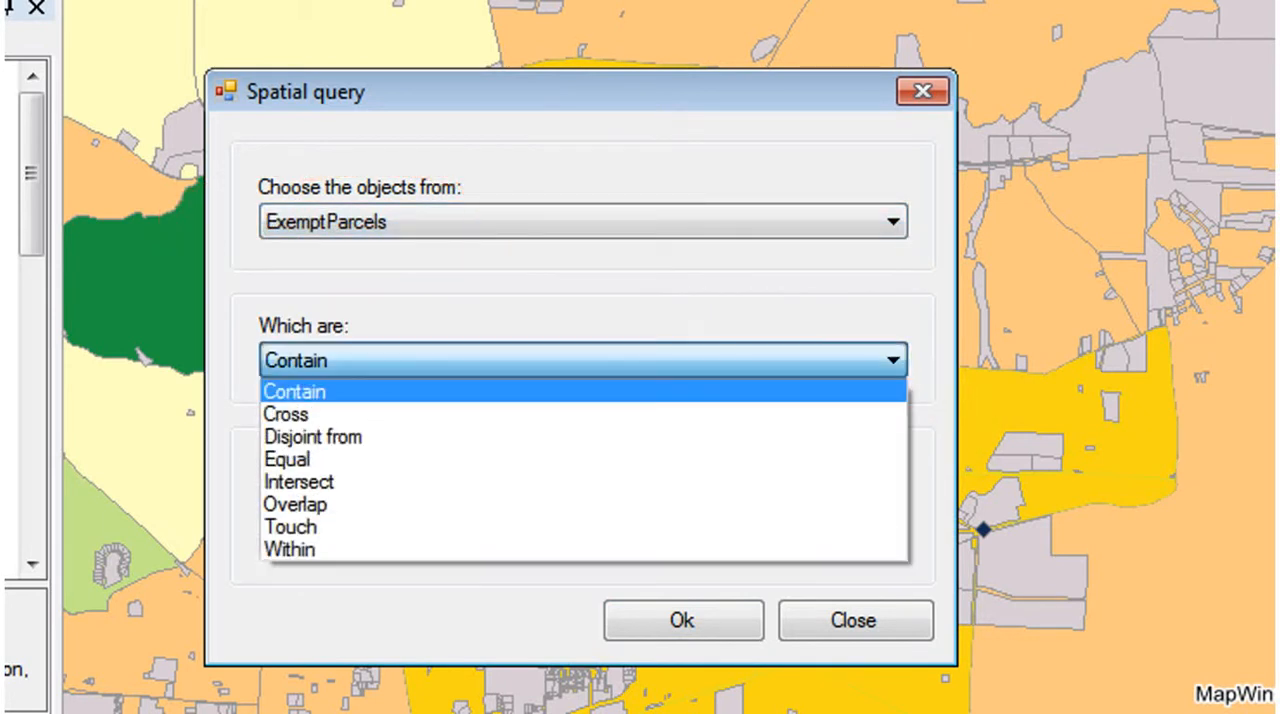
pyautogui.click(348, 481)
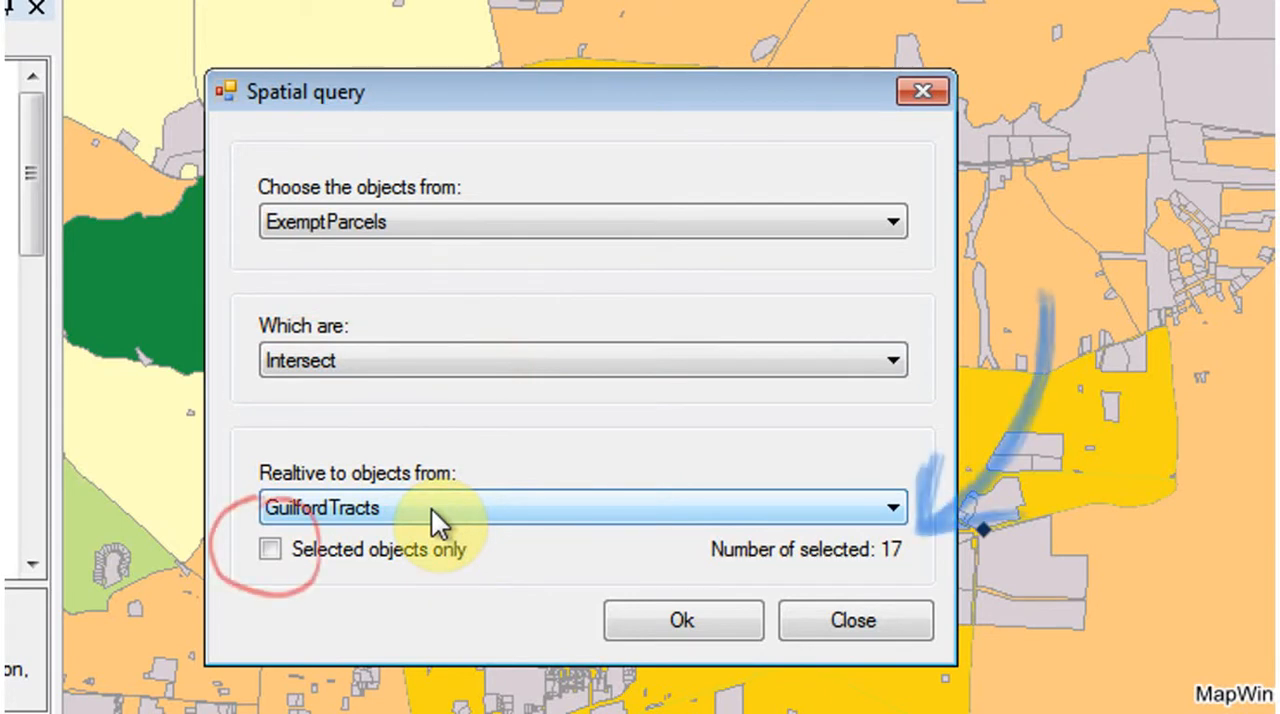
pyautogui.click(270, 549)
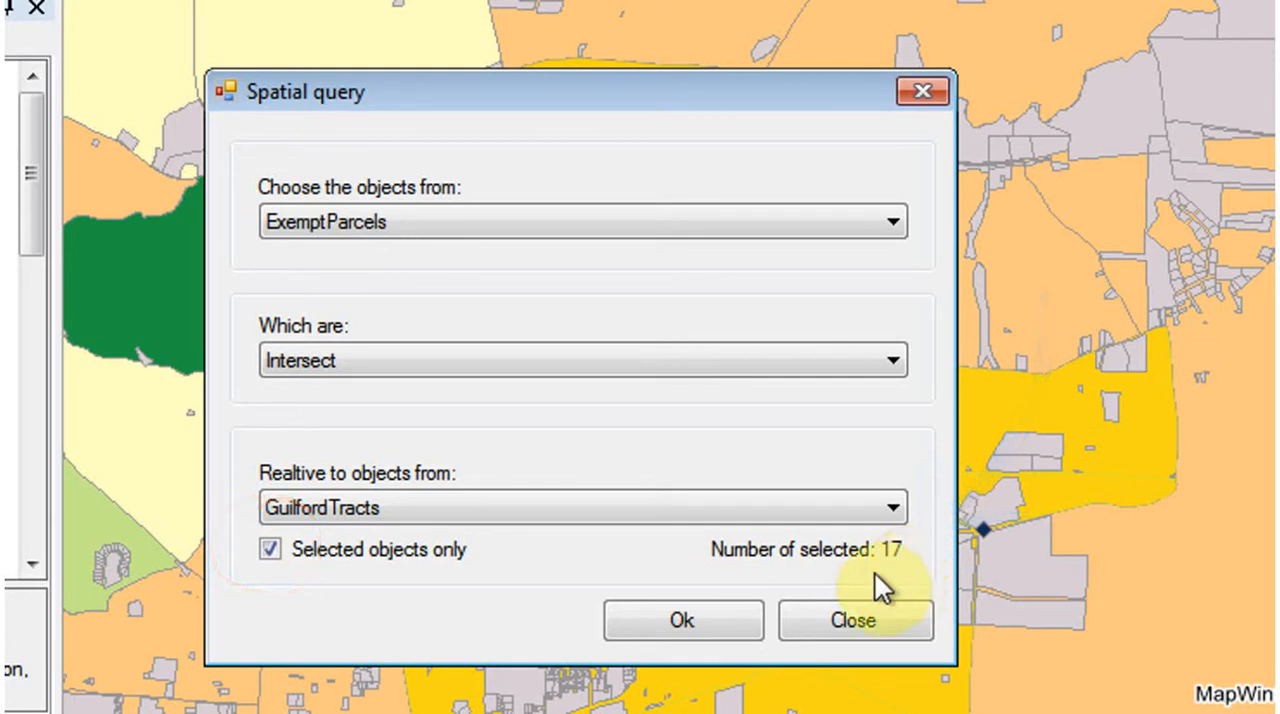
pyautogui.click(677, 625)
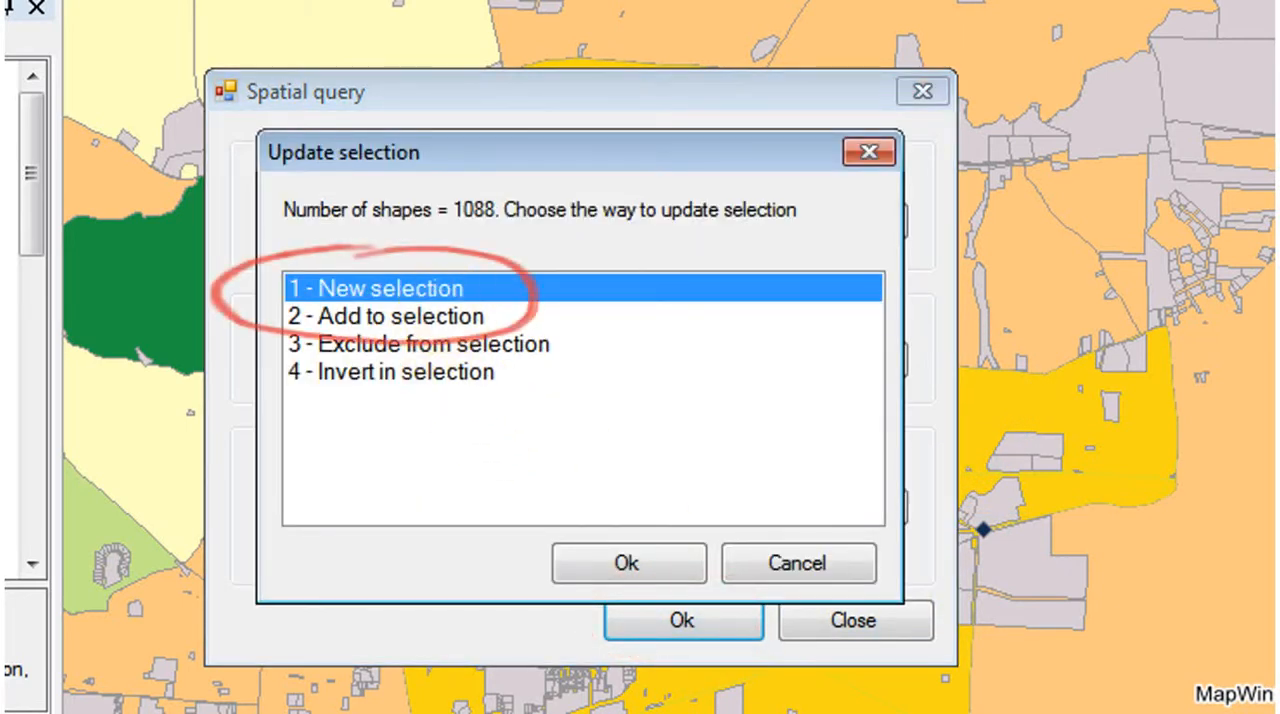
pyautogui.click(641, 567)
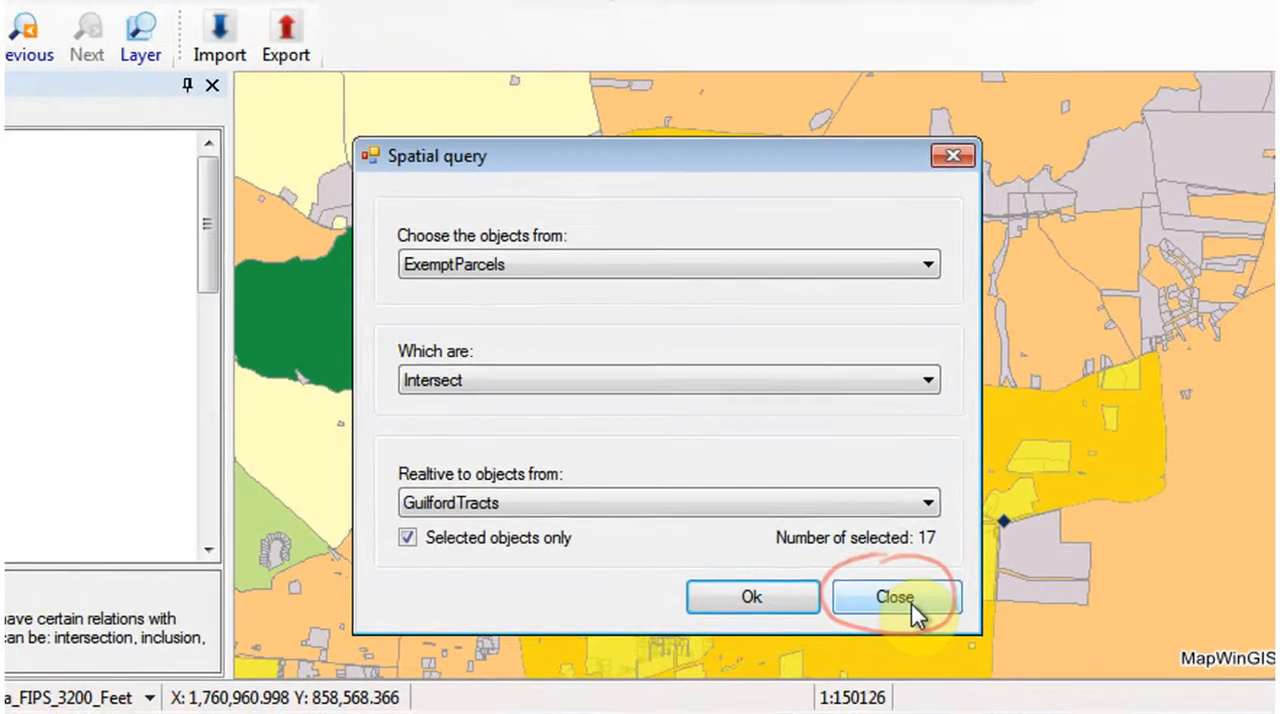
pyautogui.click(870, 628)
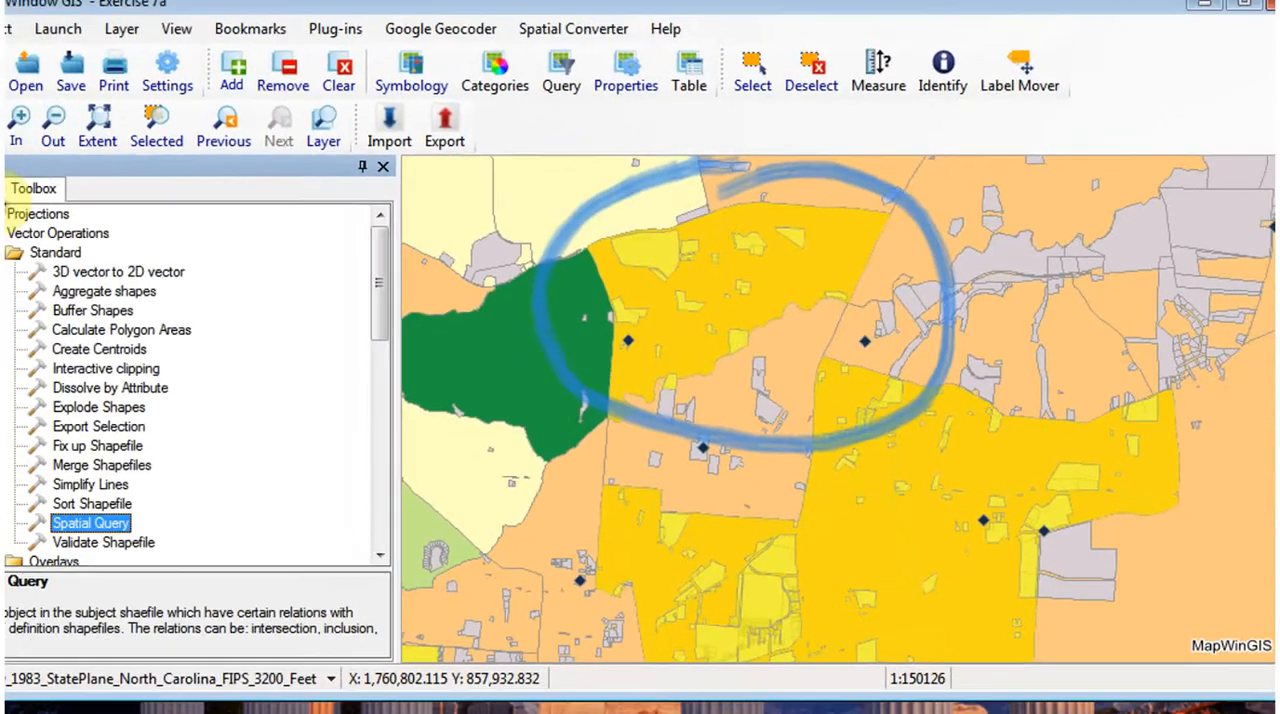
pyautogui.click(40, 195)
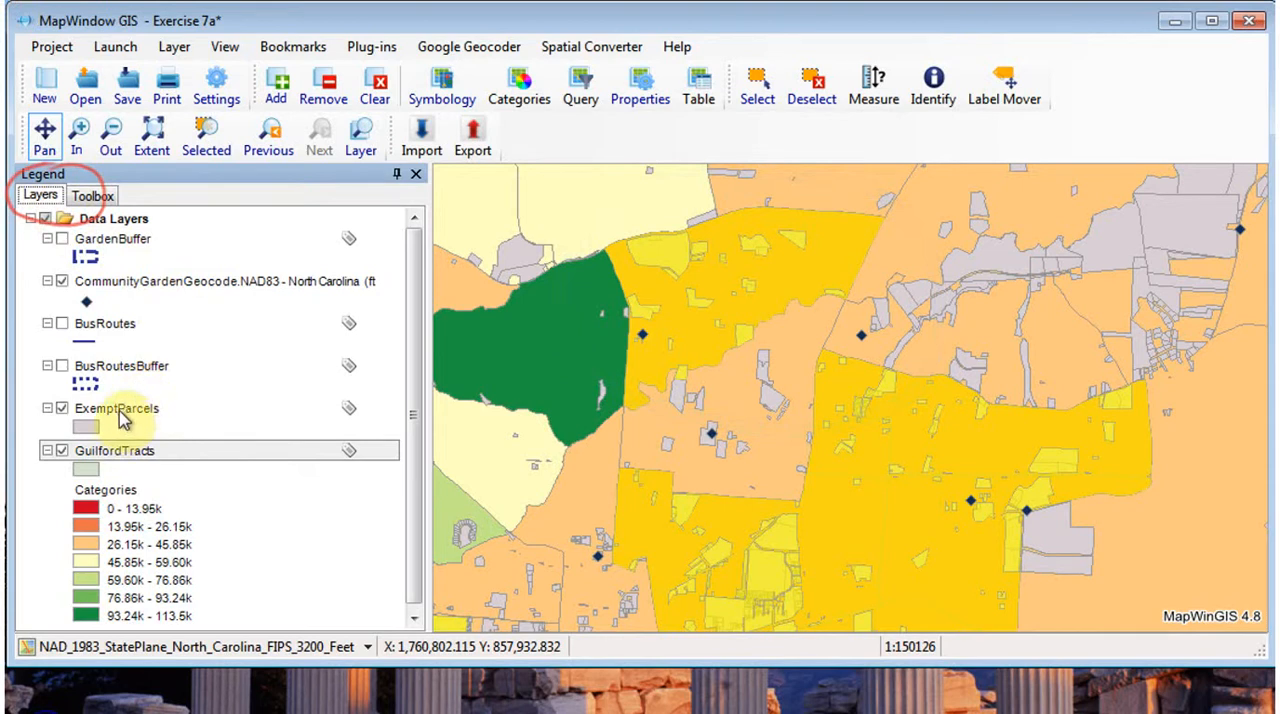
# - Open the ExemptParcels attribute table and retrieve all of its records
pyautogui.click(158, 418)
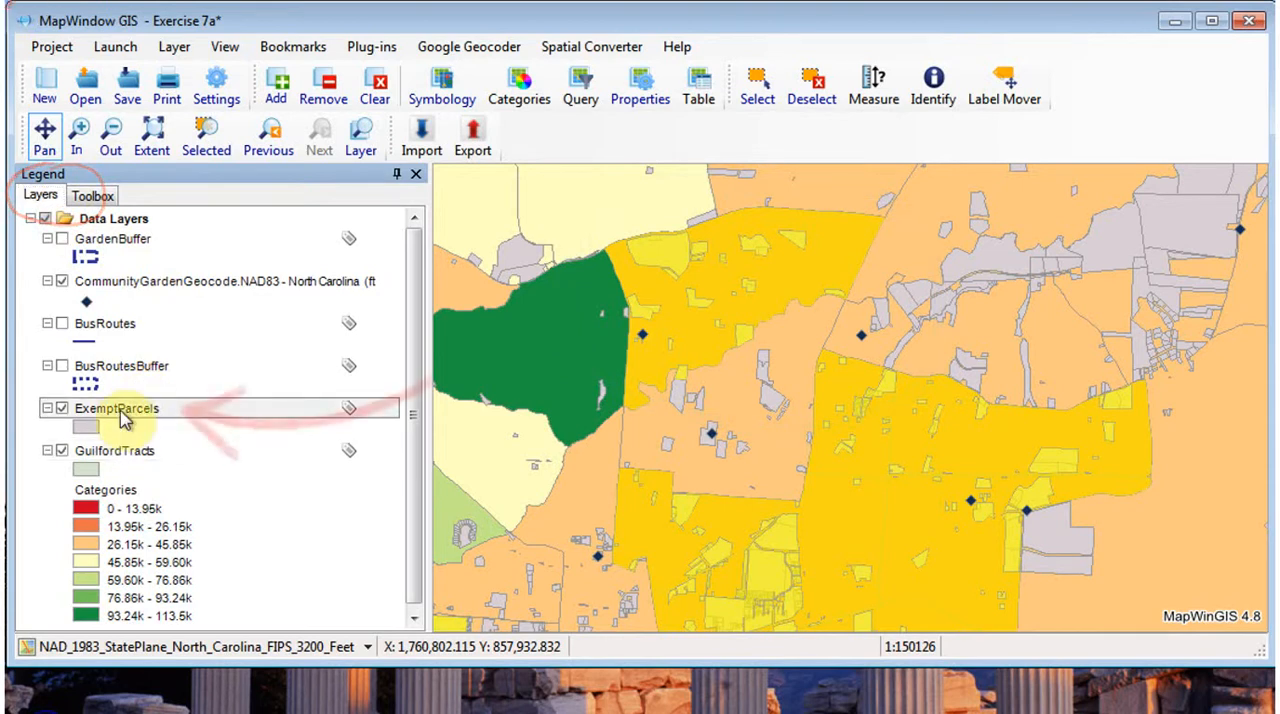
pyautogui.click(699, 88)
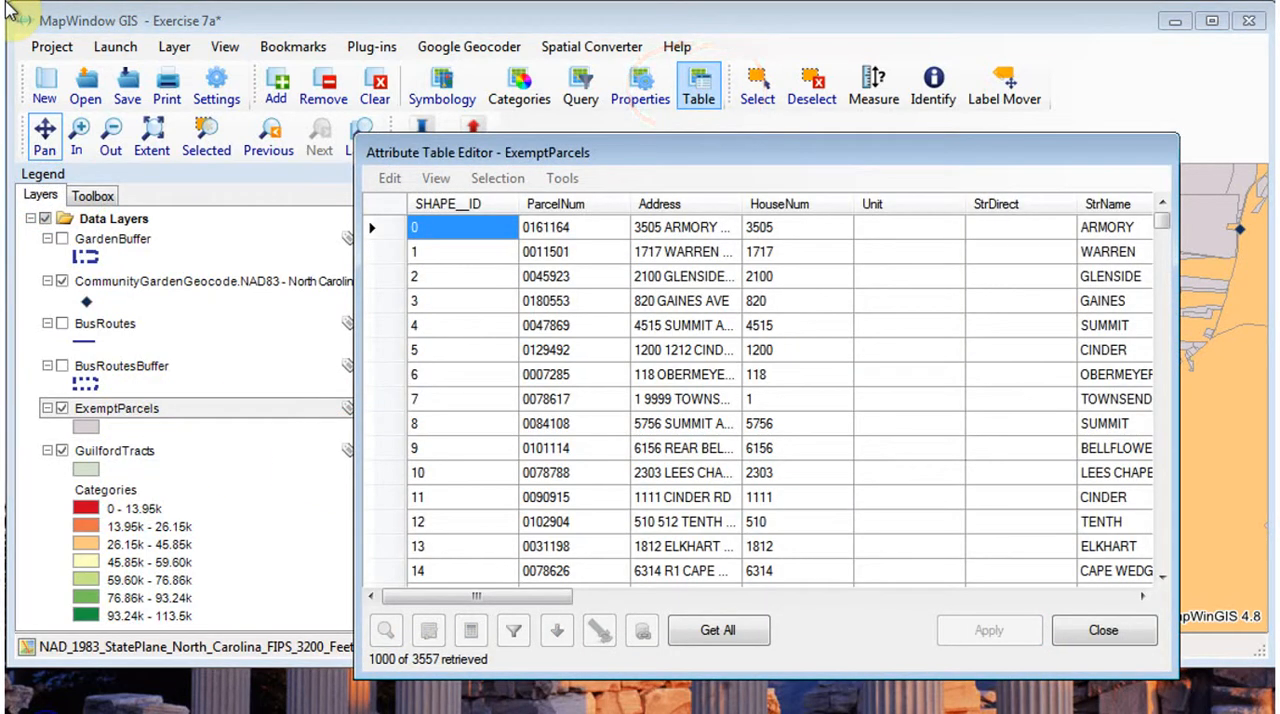
pyautogui.click(717, 630)
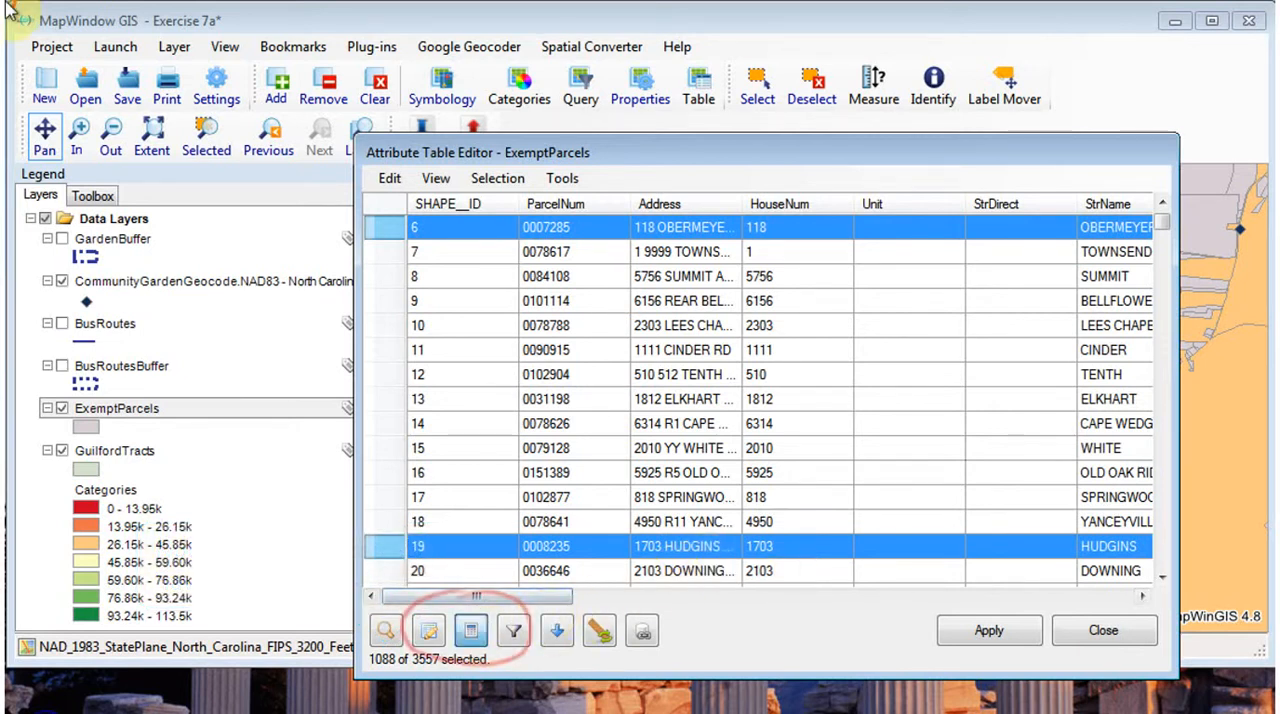
# - Calculate the LowIncome field as 1 for the selected parcels with the Field Calculator, and close the calculator
pyautogui.click(470, 630)
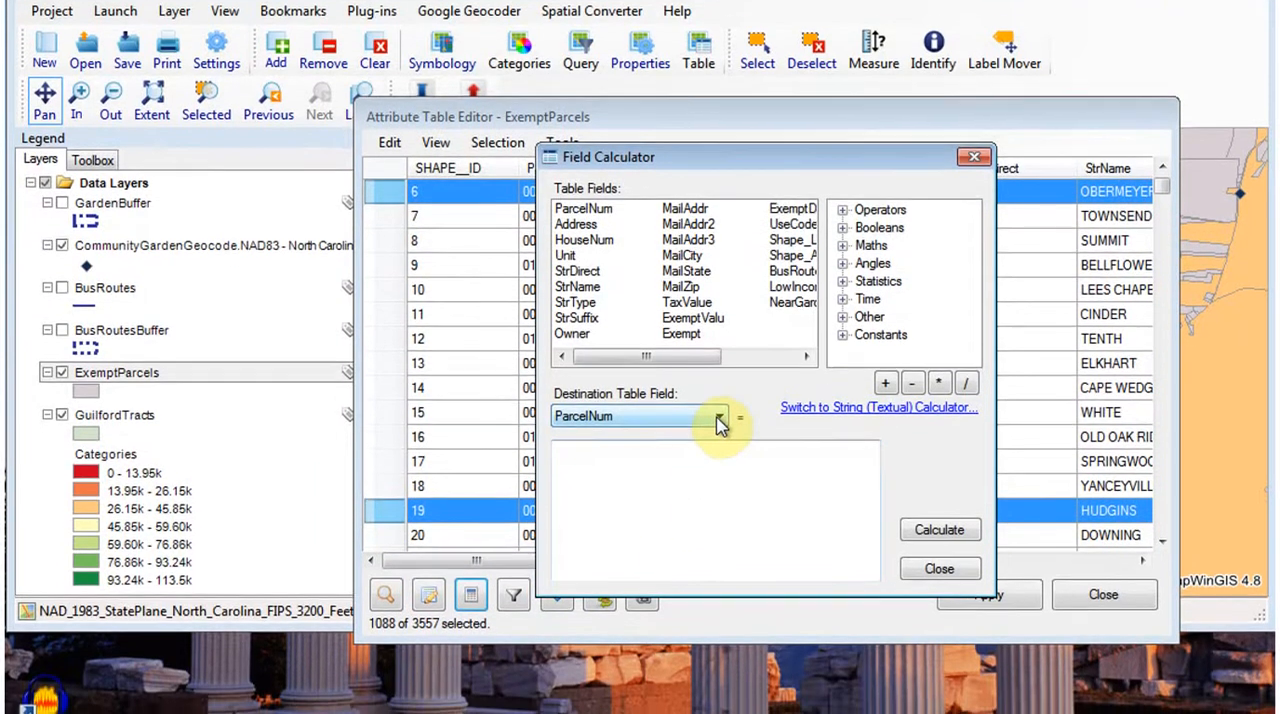
pyautogui.click(719, 452)
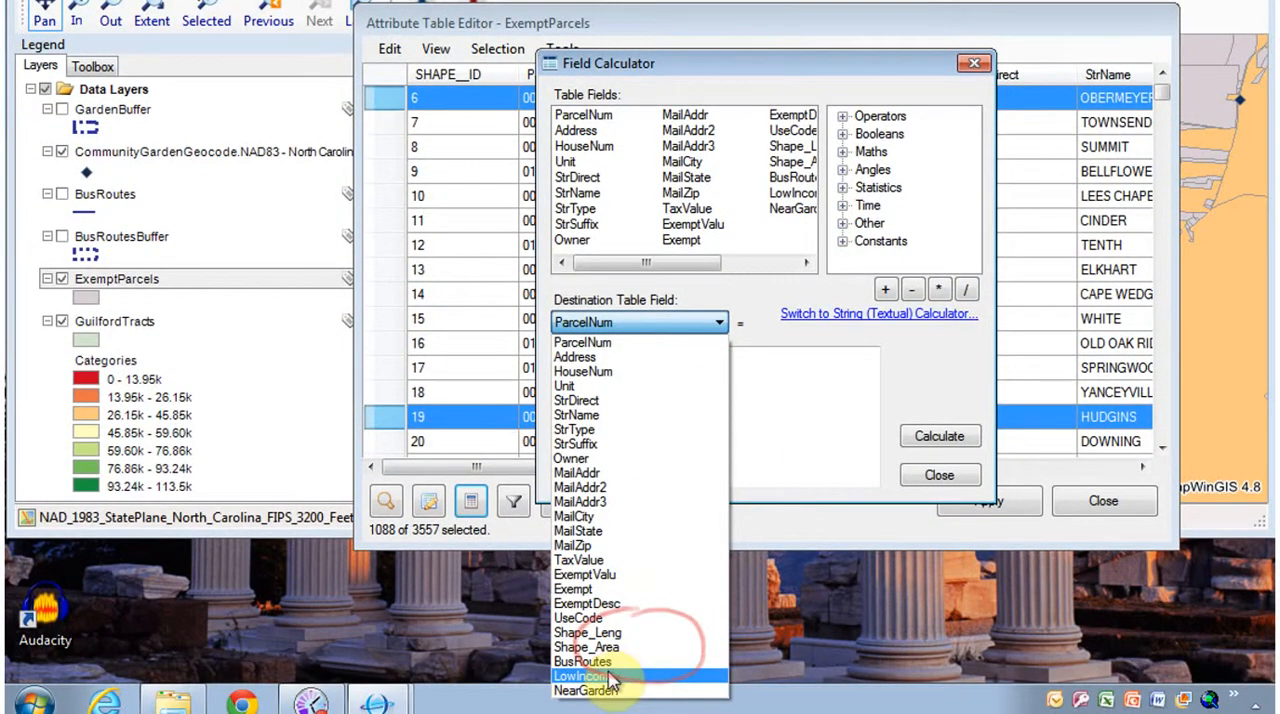
pyautogui.click(600, 677)
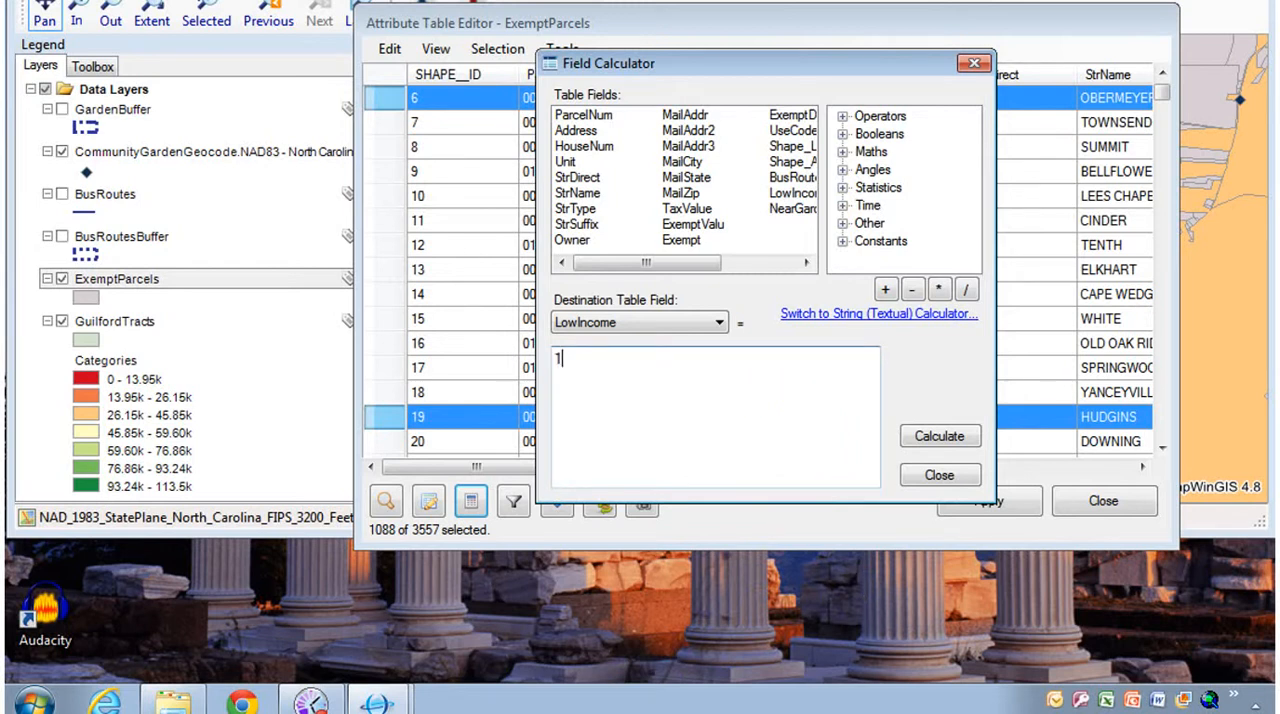
pyautogui.click(940, 440)
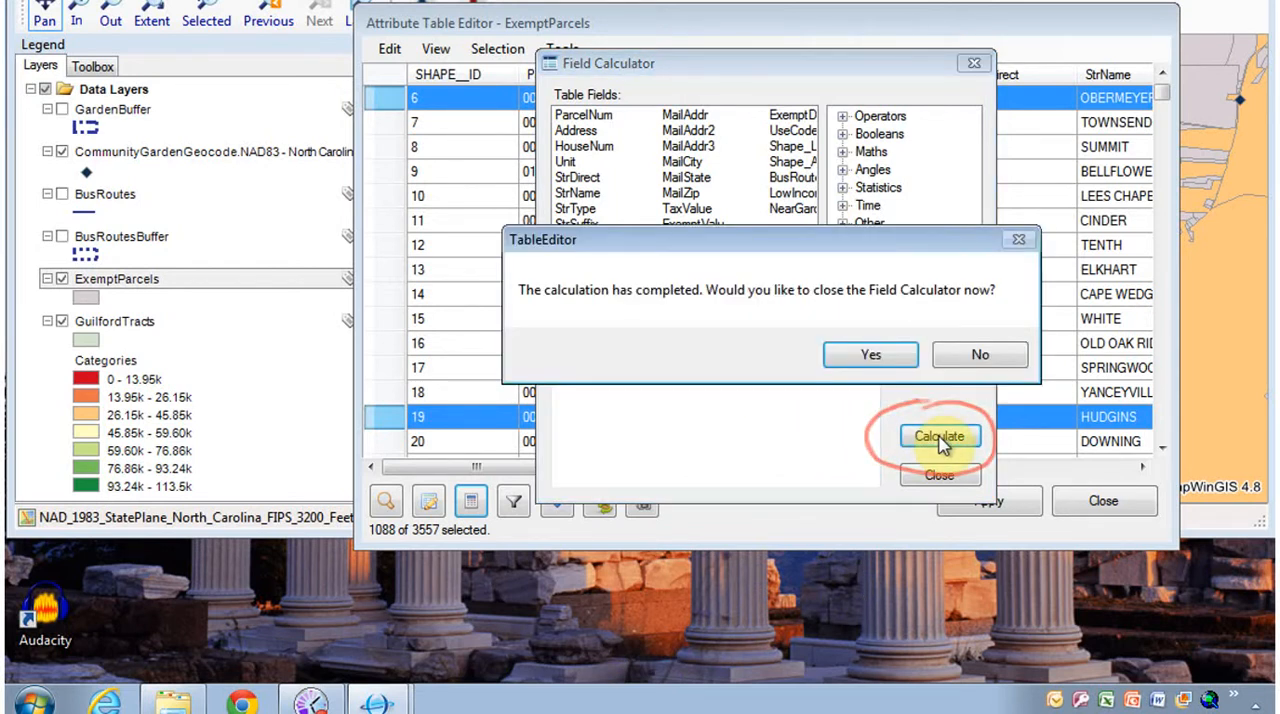
pyautogui.click(880, 360)
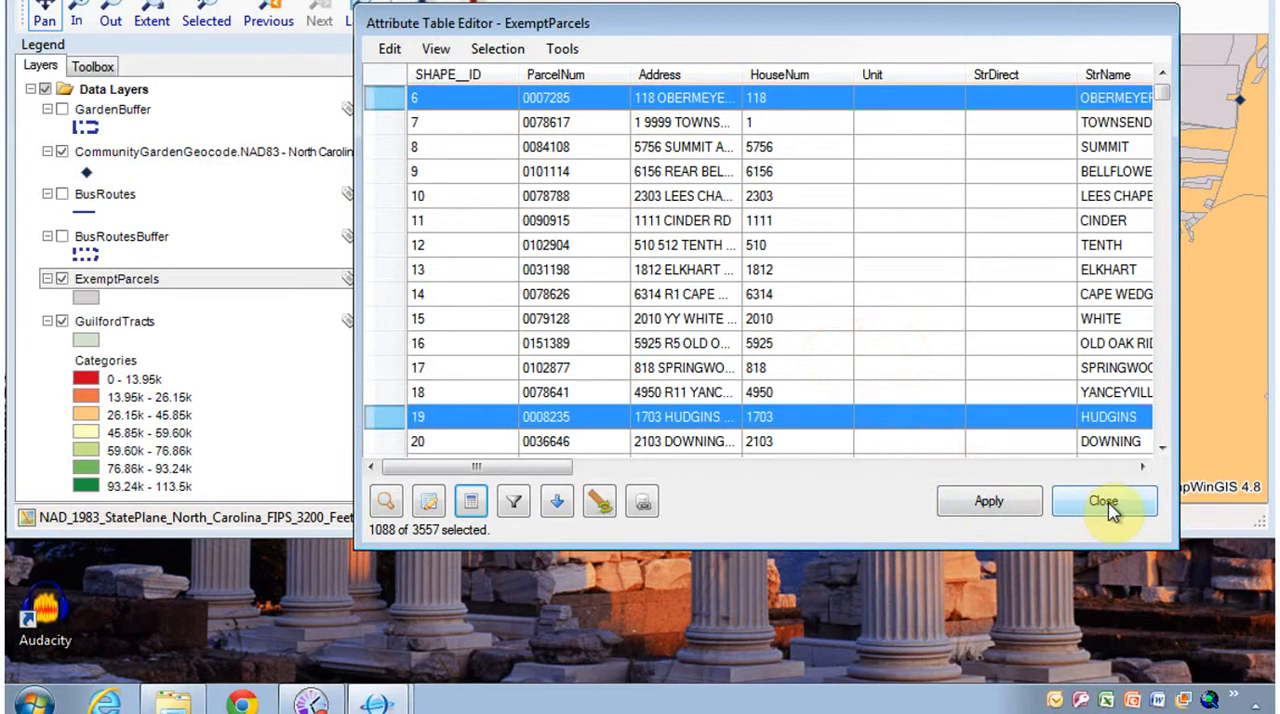
# - Check the LowIncome values of the selected parcels, and close the ExemptParcels attribute table with its changes saved
pyautogui.moveTo(557, 467); pyautogui.dragTo(1123, 486)
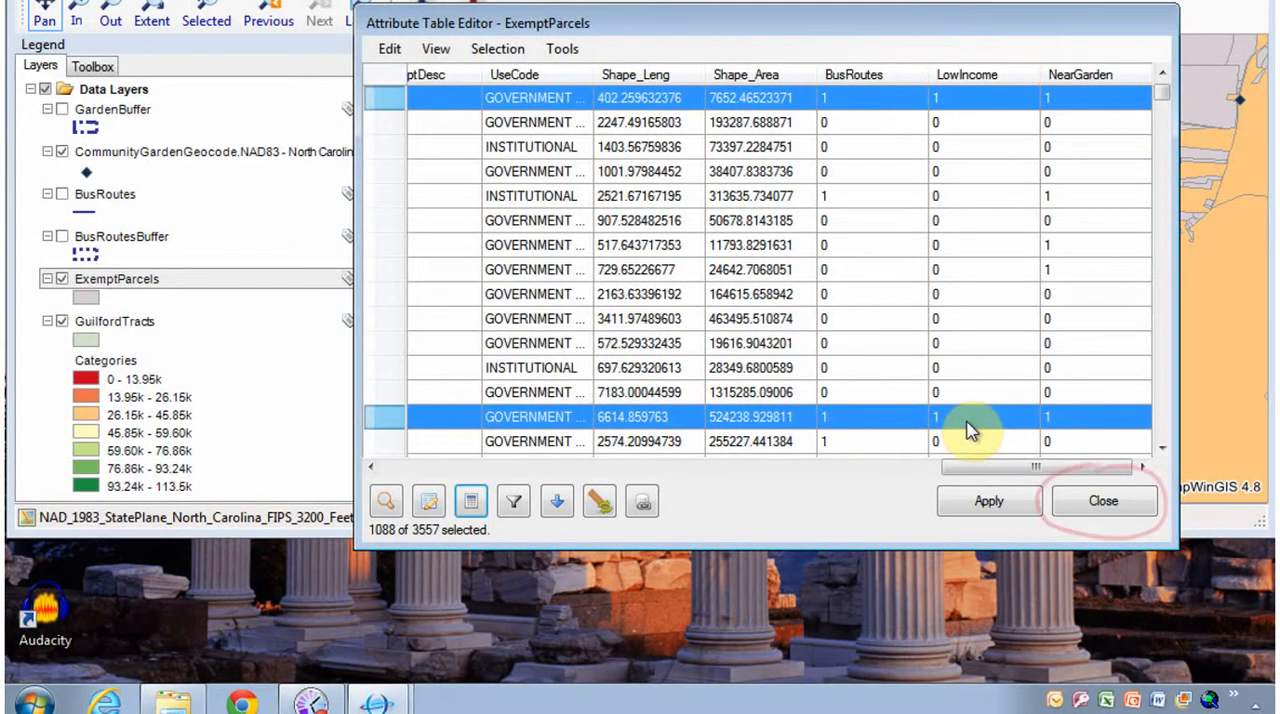
pyautogui.click(1101, 501)
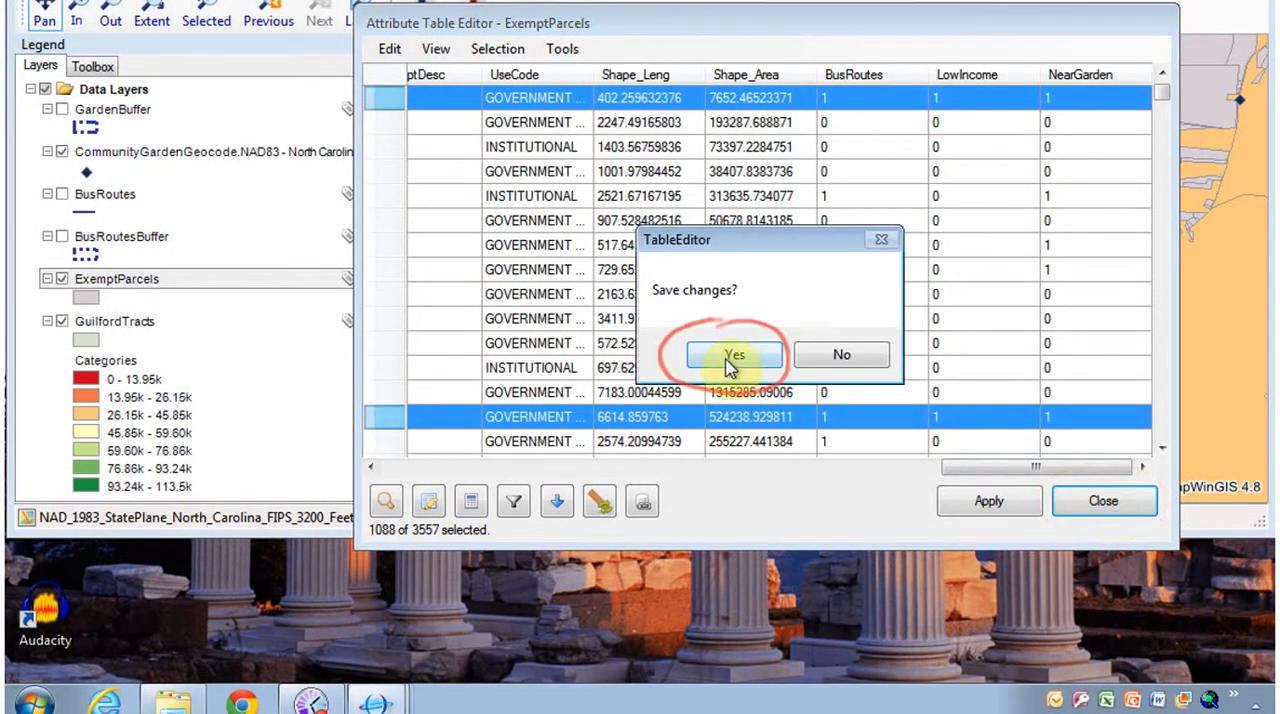
pyautogui.click(734, 411)
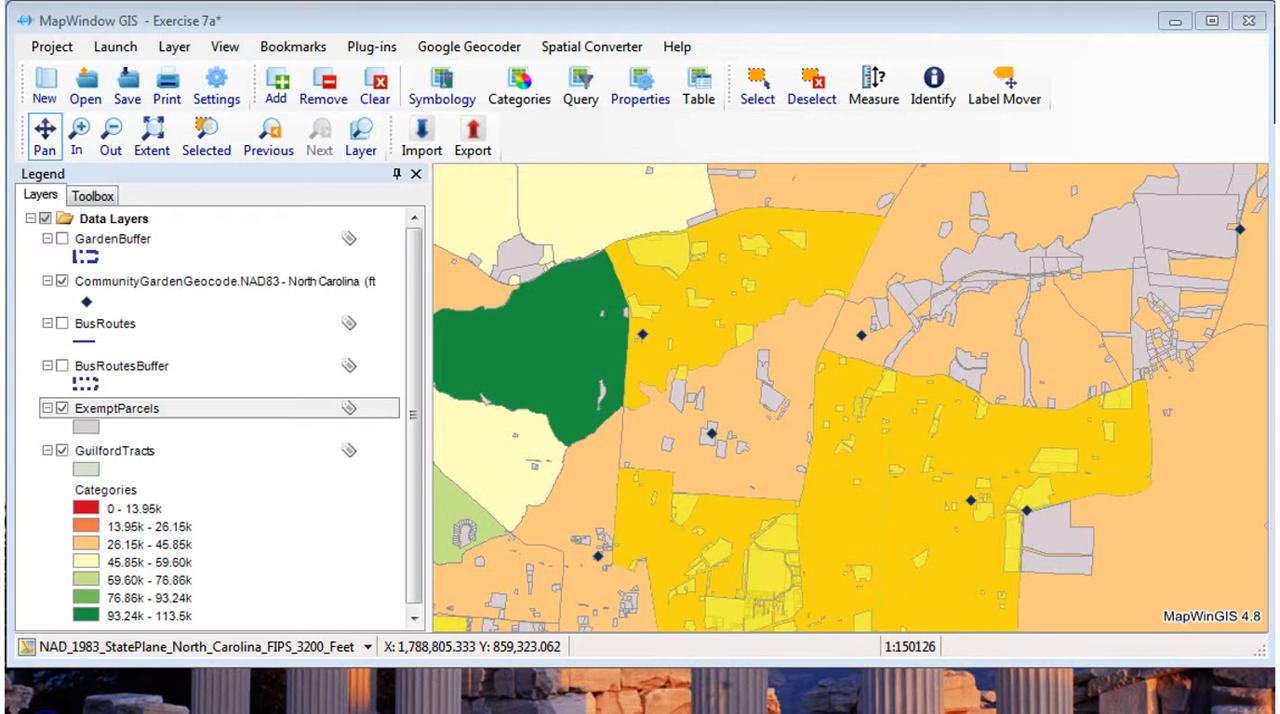
# - Clear the current selection and reopen the ExemptParcels attribute table with all records retrieved
pyautogui.click(824, 88)
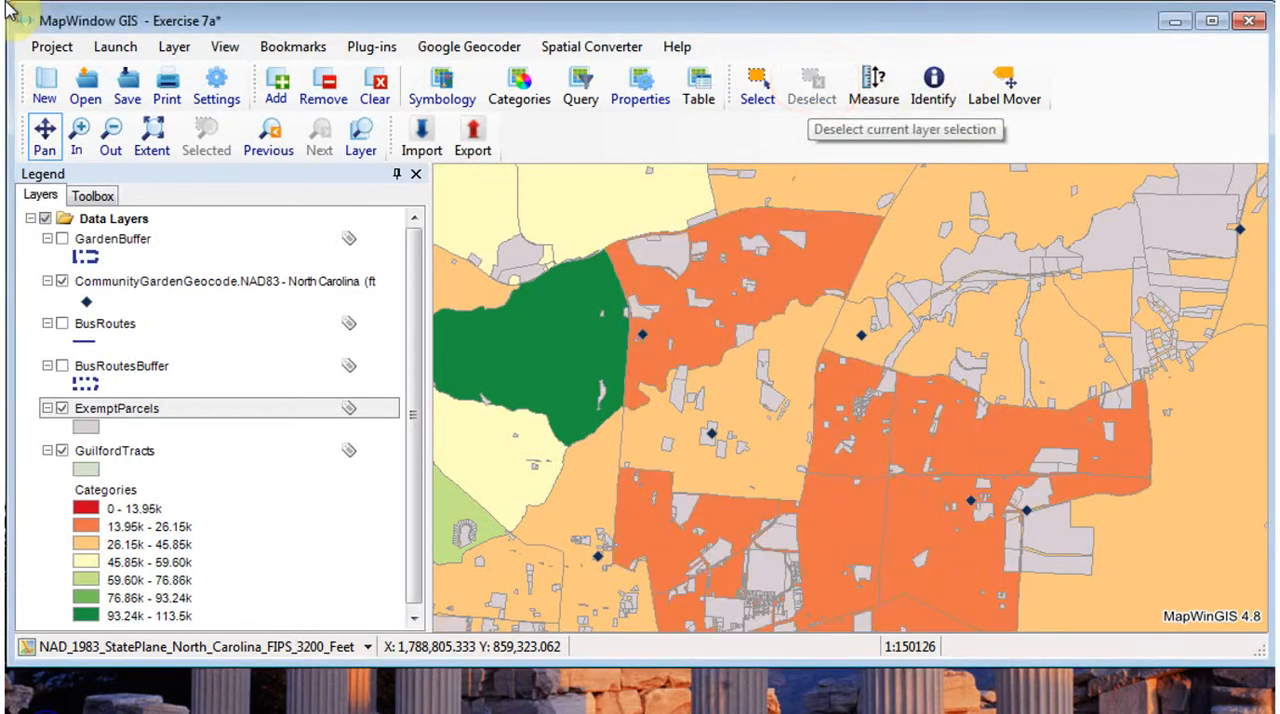
pyautogui.click(698, 88)
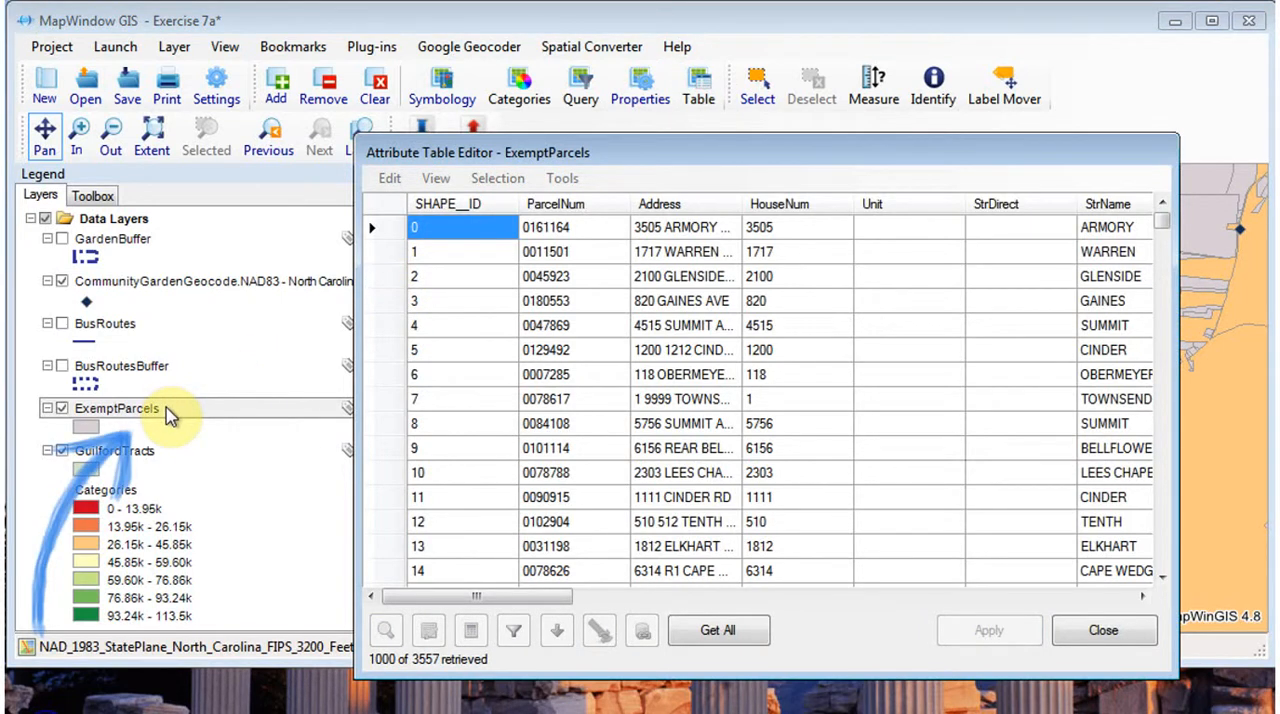
pyautogui.moveTo(800, 160)
pyautogui.mouseDown()
pyautogui.moveTo(737, 108)
pyautogui.moveTo(743, 90)
pyautogui.mouseUp()
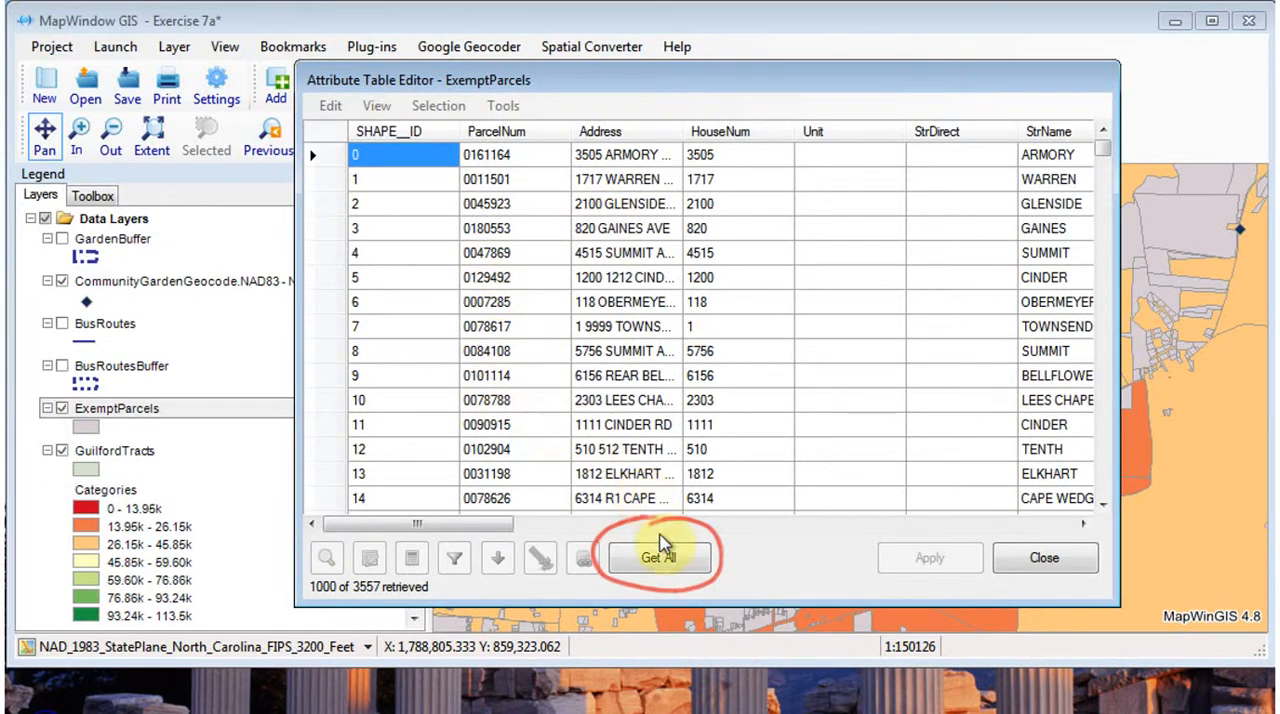
pyautogui.click(658, 557)
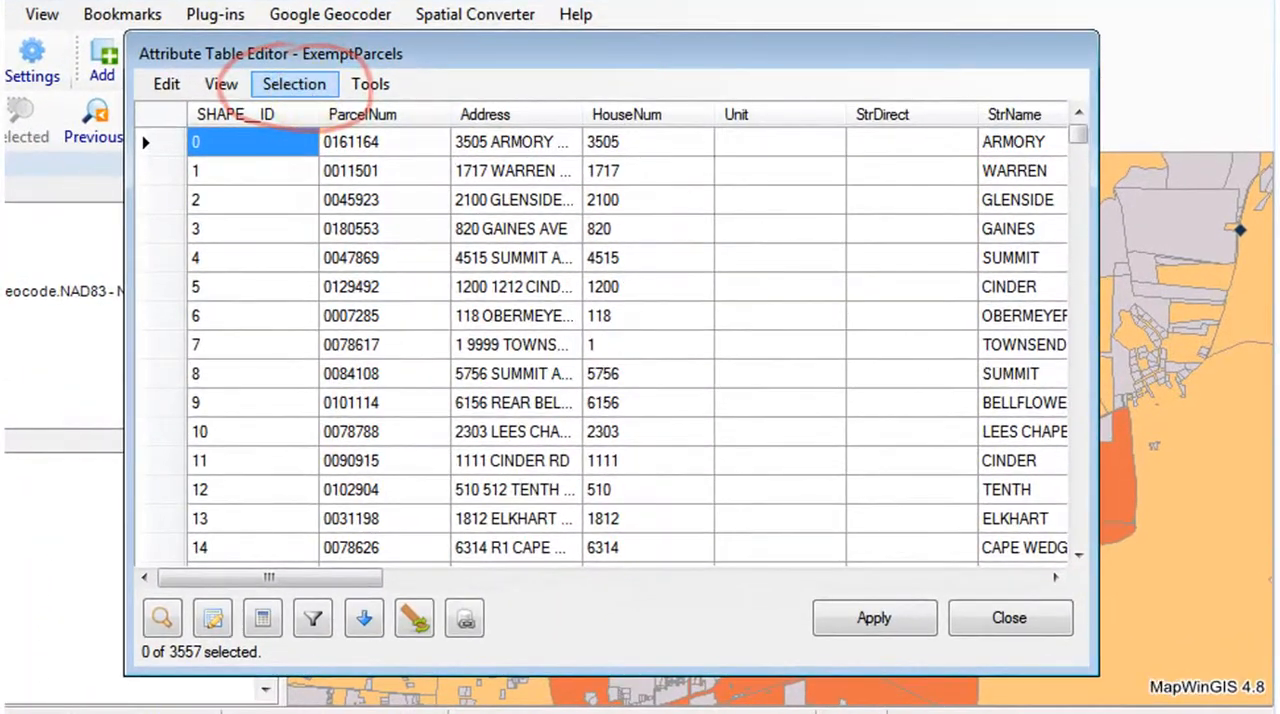
# - Start an attribute query on ExemptParcels with the condition [BusRoutes] = 1
pyautogui.click(438, 105)
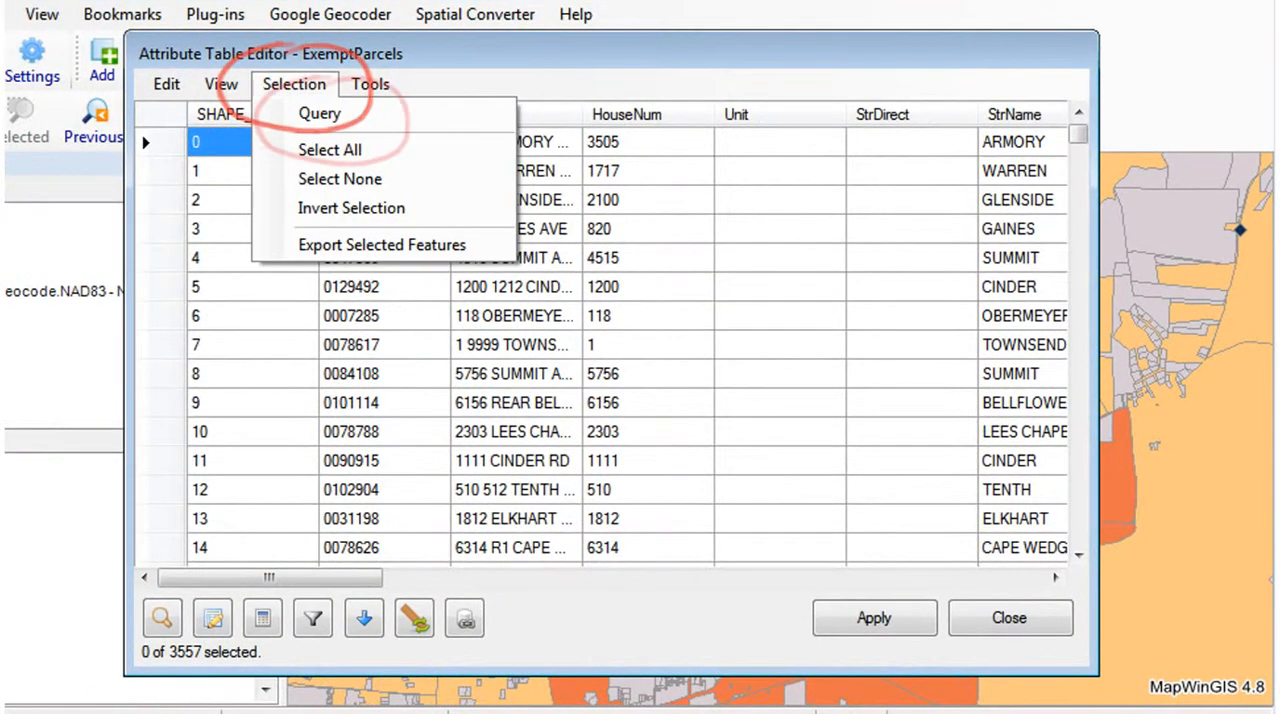
pyautogui.click(325, 117)
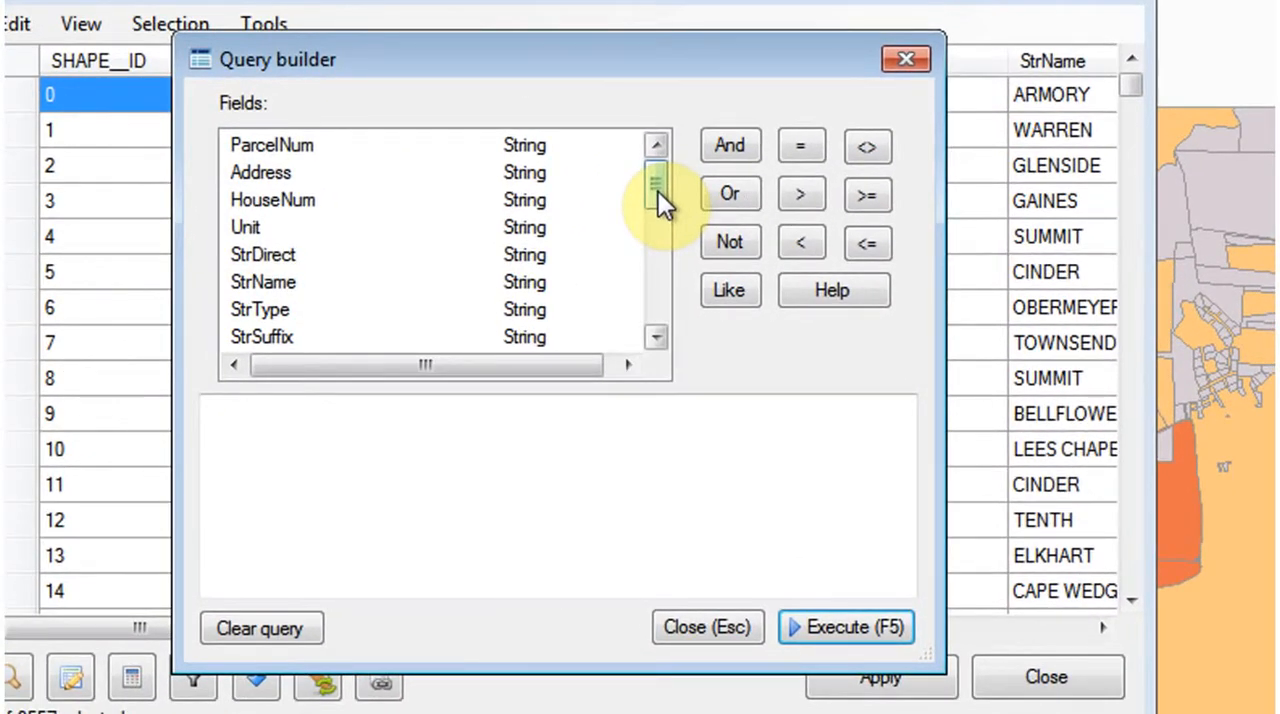
pyautogui.moveTo(658, 191); pyautogui.dragTo(663, 318)
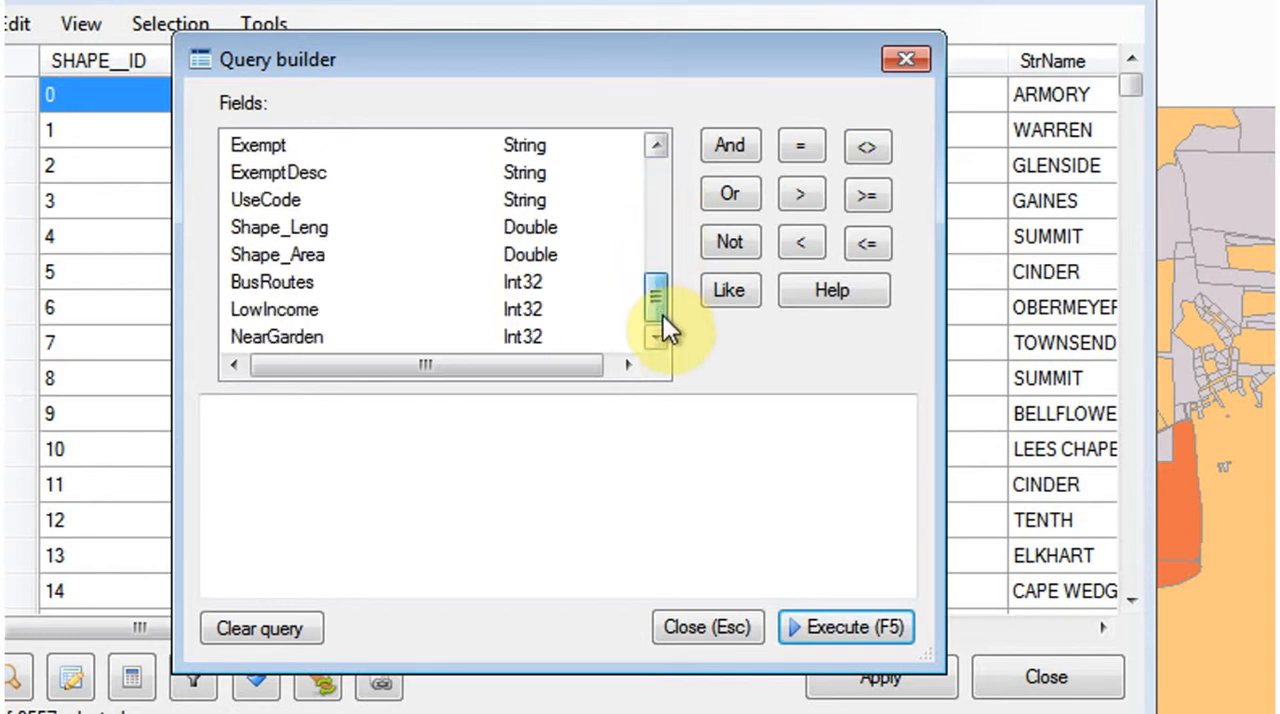
pyautogui.doubleClick(262, 282)
pyautogui.click(800, 146)
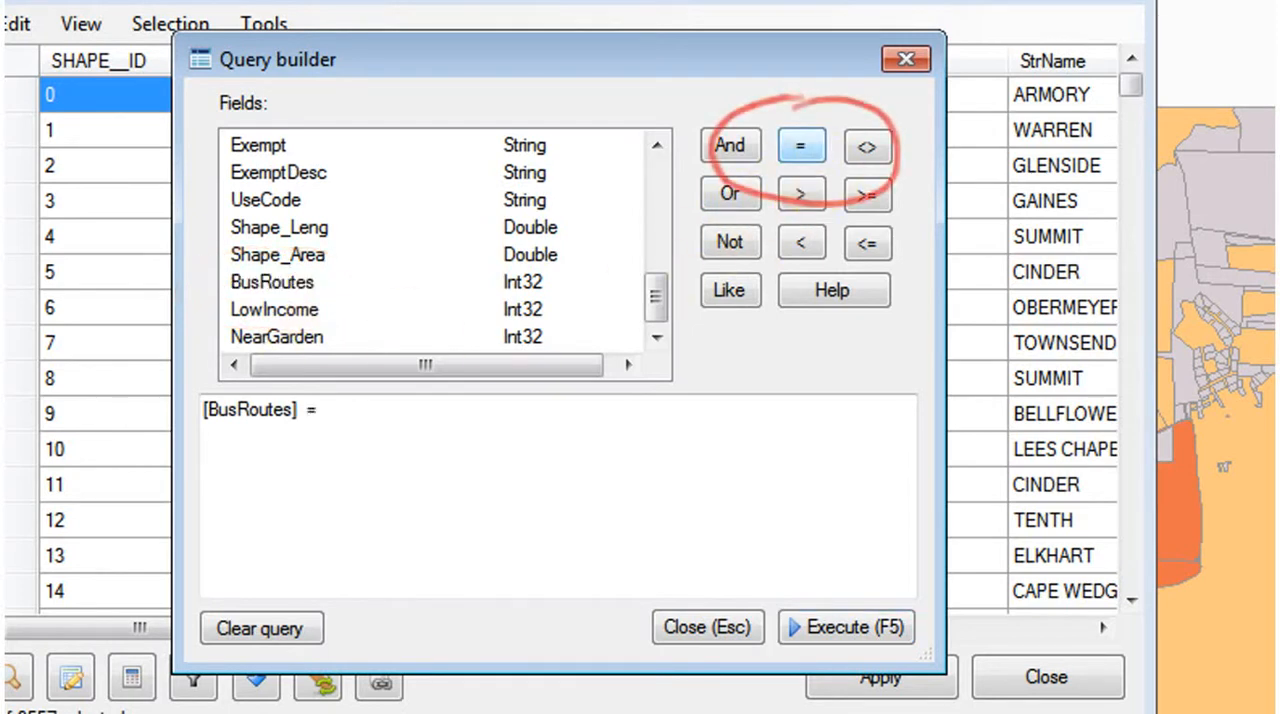
pyautogui.click(436, 459)
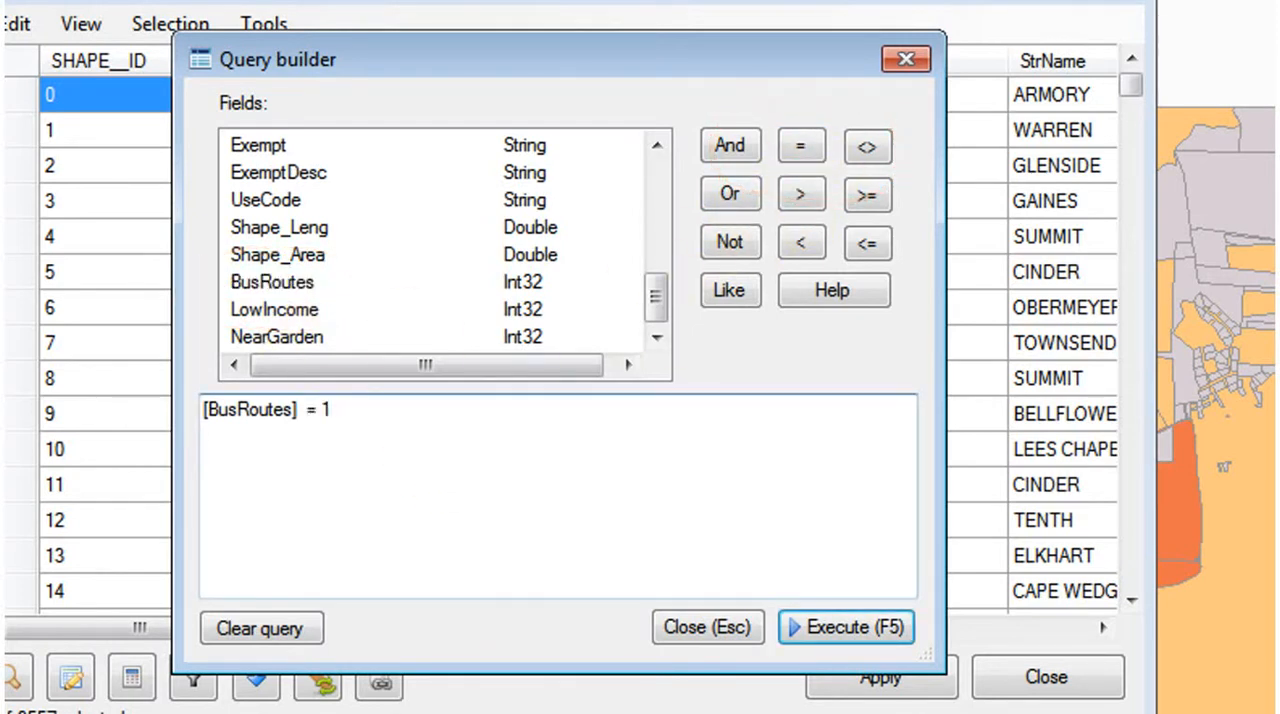
# - Extend the query with the condition And [LowIncome] = 1
pyautogui.doubleClick(735, 160)
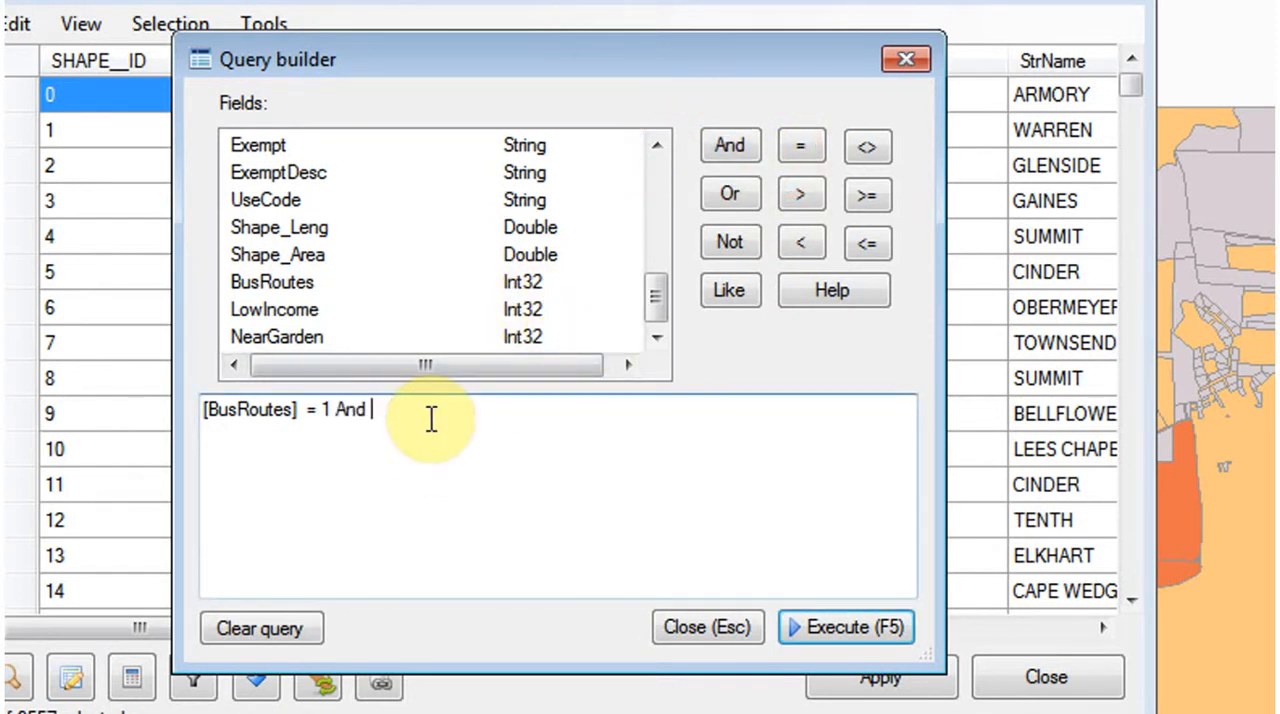
pyautogui.doubleClick(276, 310)
pyautogui.click(785, 156)
pyautogui.click(542, 425)
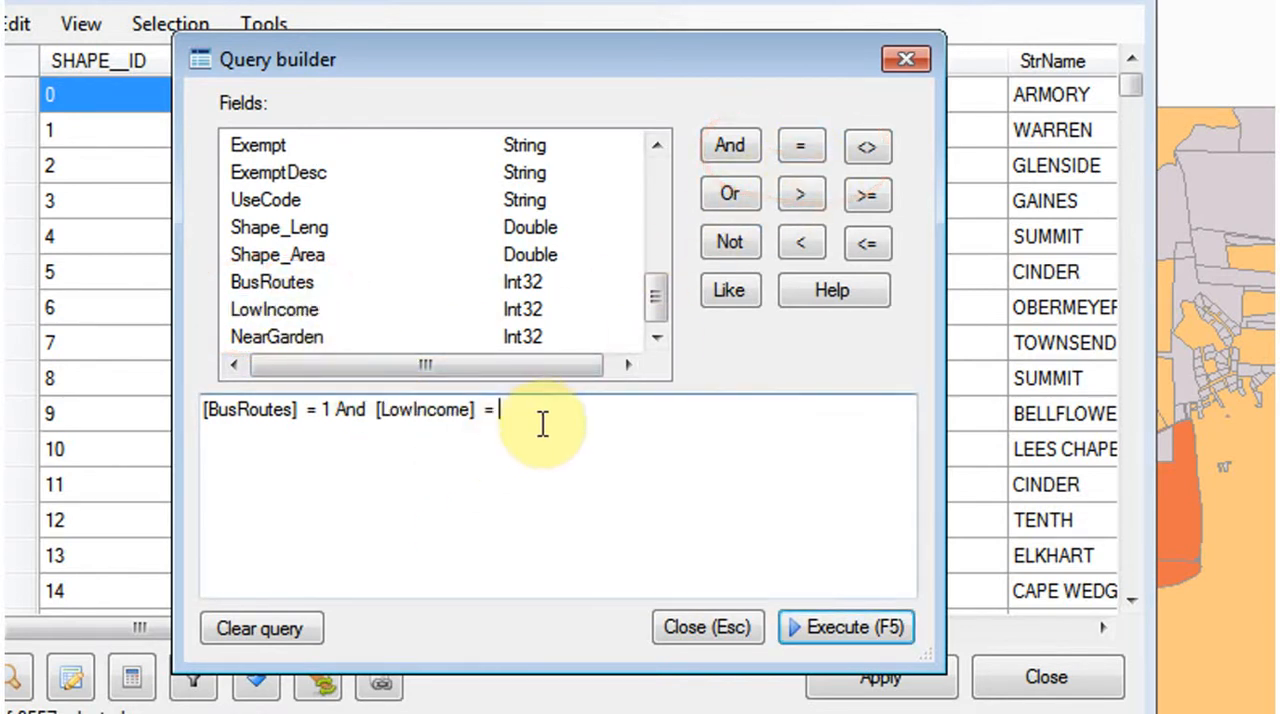
pyautogui.write('1')
# - Add the condition And [NearGarden] = 0 to the end of the query expression
pyautogui.click(731, 146)
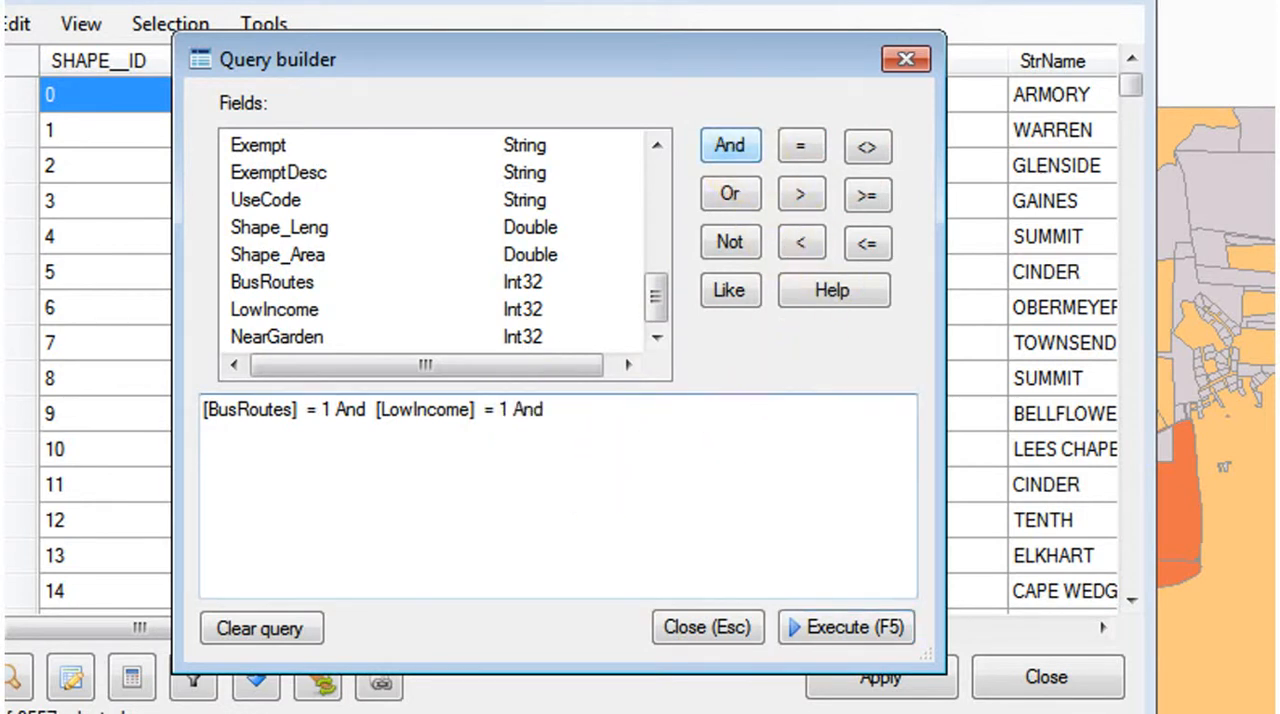
pyautogui.doubleClick(276, 338)
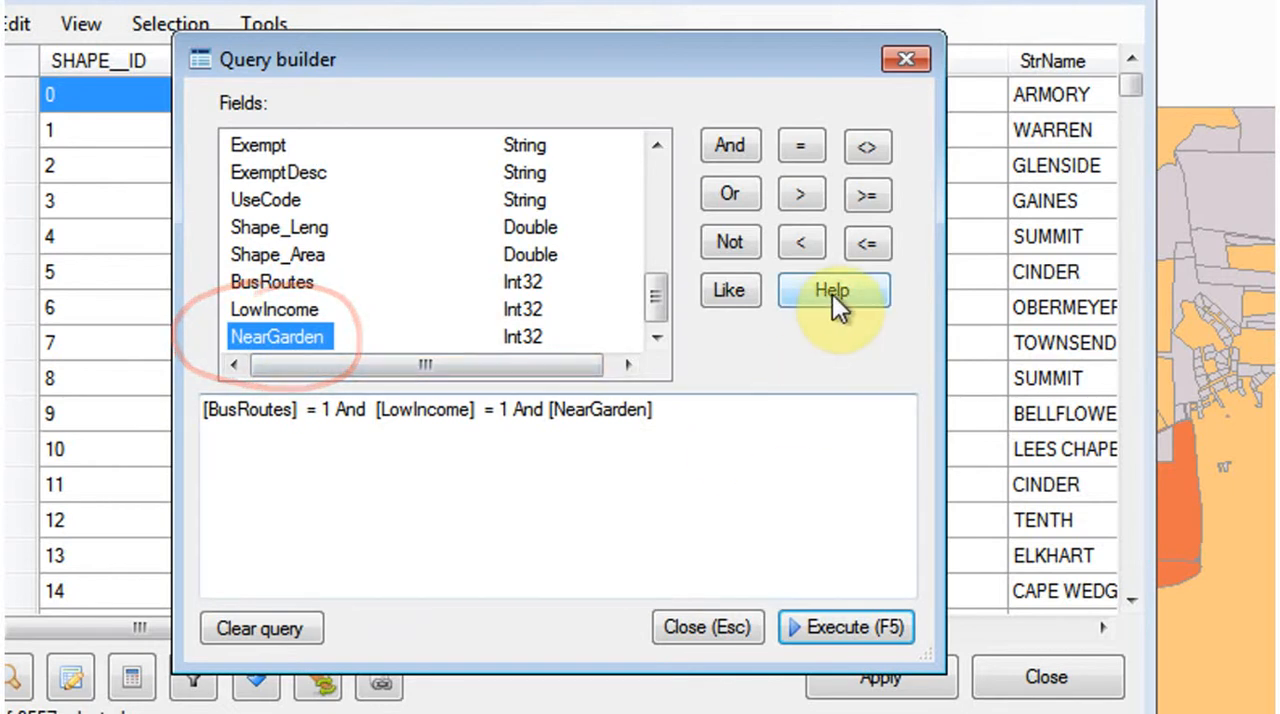
pyautogui.click(803, 148)
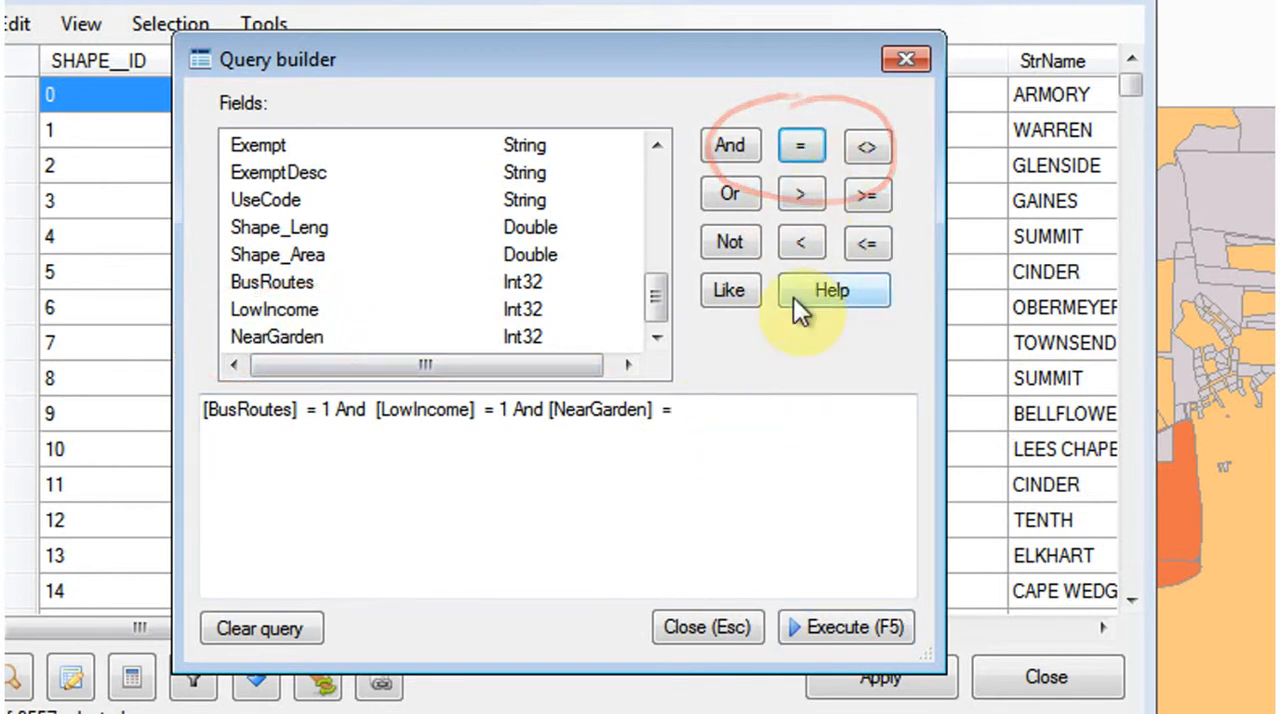
pyautogui.write('0')
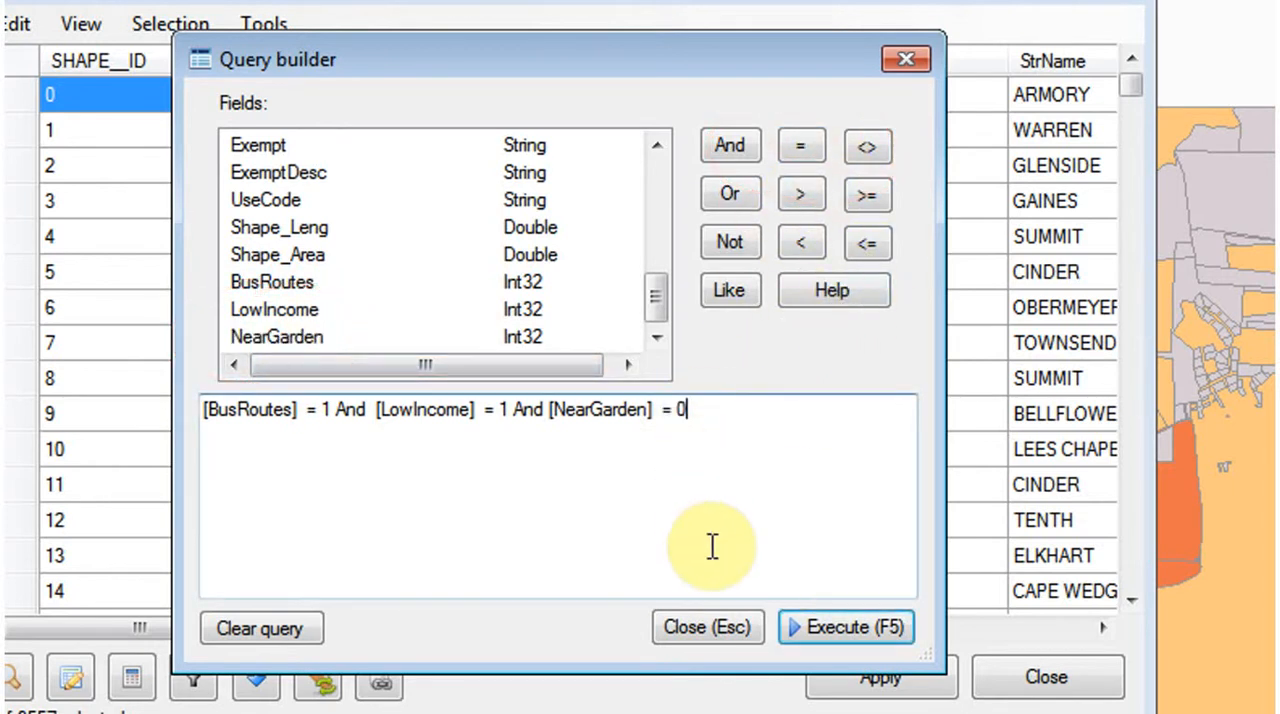
# - Execute the combined parcel query as a new selection and close the query builder
pyautogui.click(833, 627)
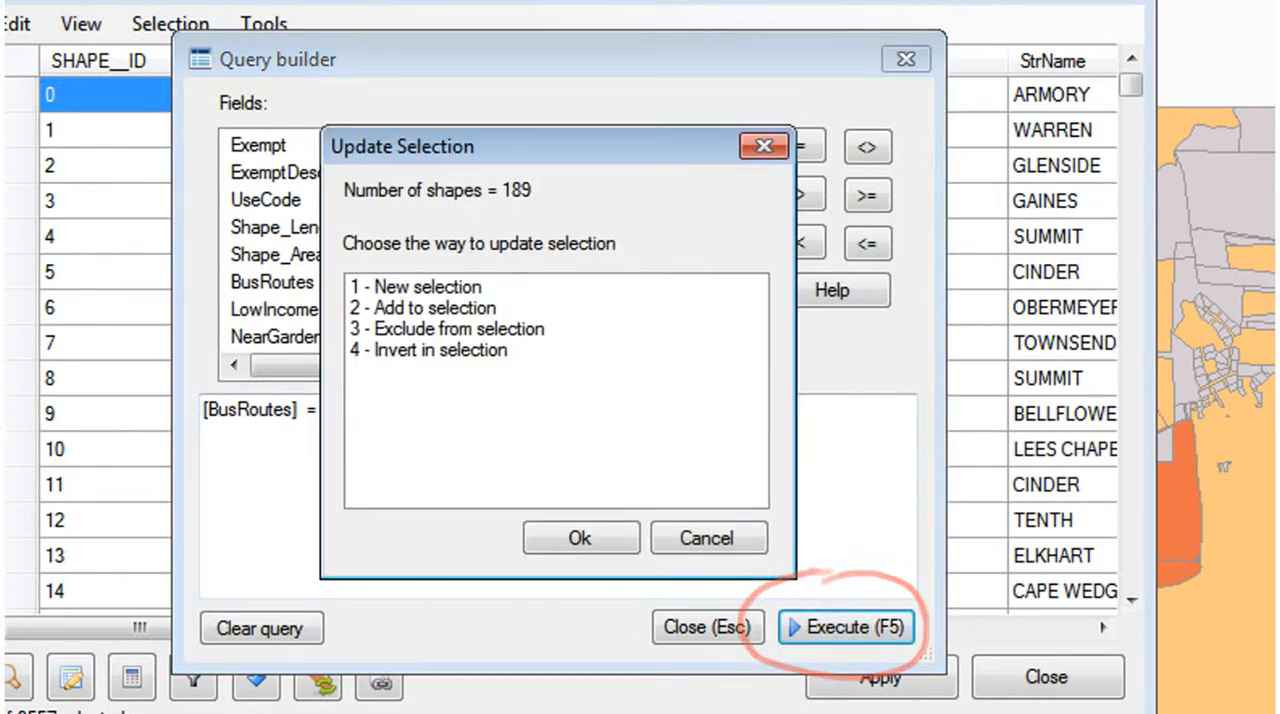
pyautogui.click(466, 288)
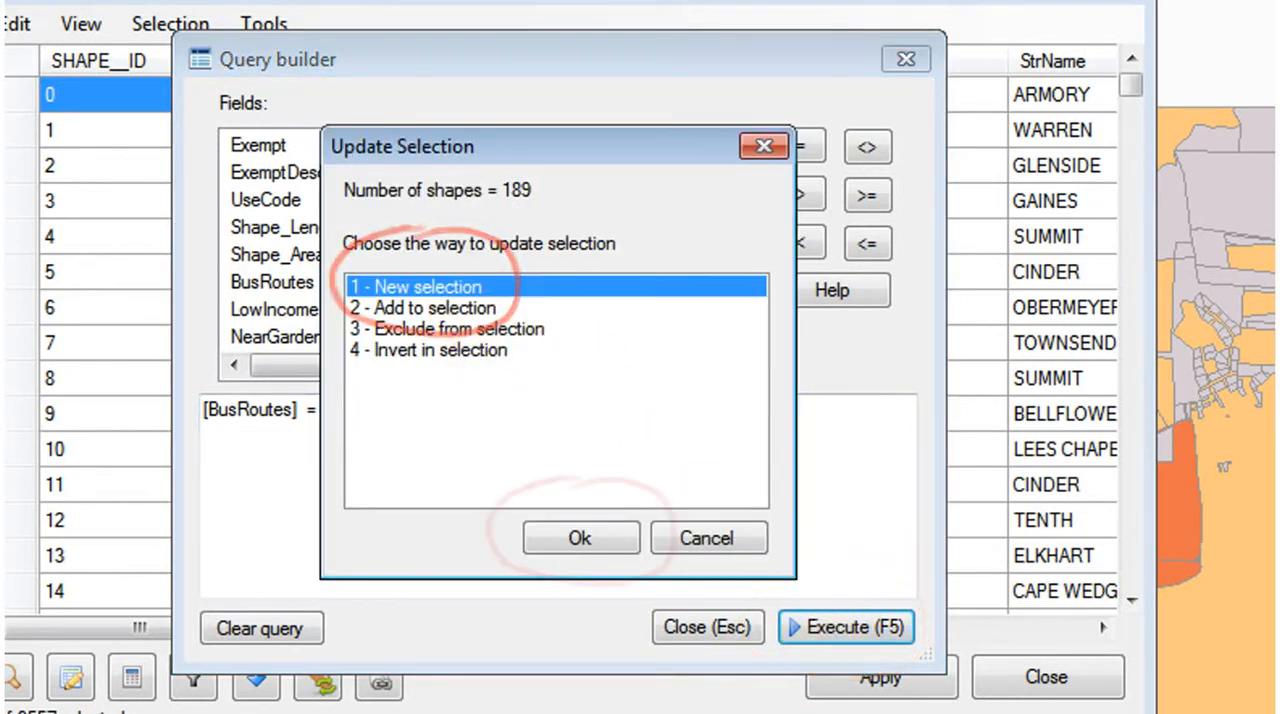
pyautogui.click(588, 545)
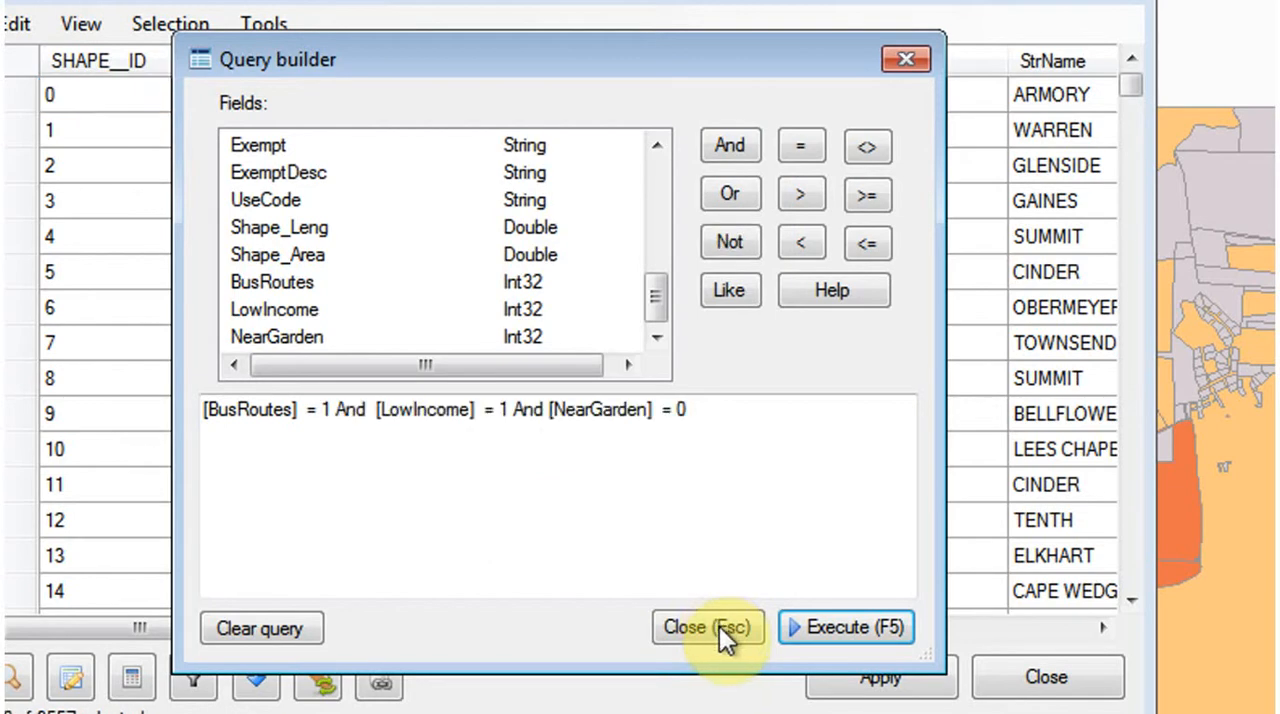
pyautogui.click(714, 626)
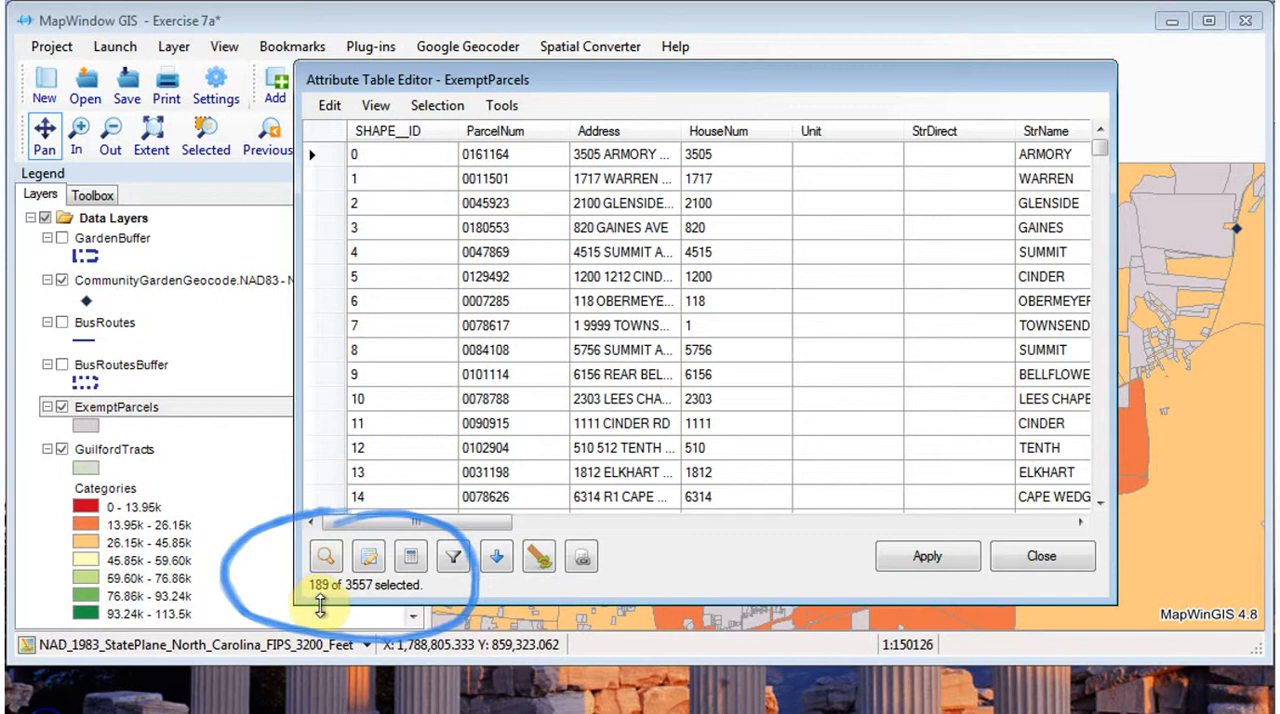
# - Export the selected ExemptParcels features as a shapefile named CandidateParcels in the Parcels folder of PSc 560 Data Sets
pyautogui.click(437, 106)
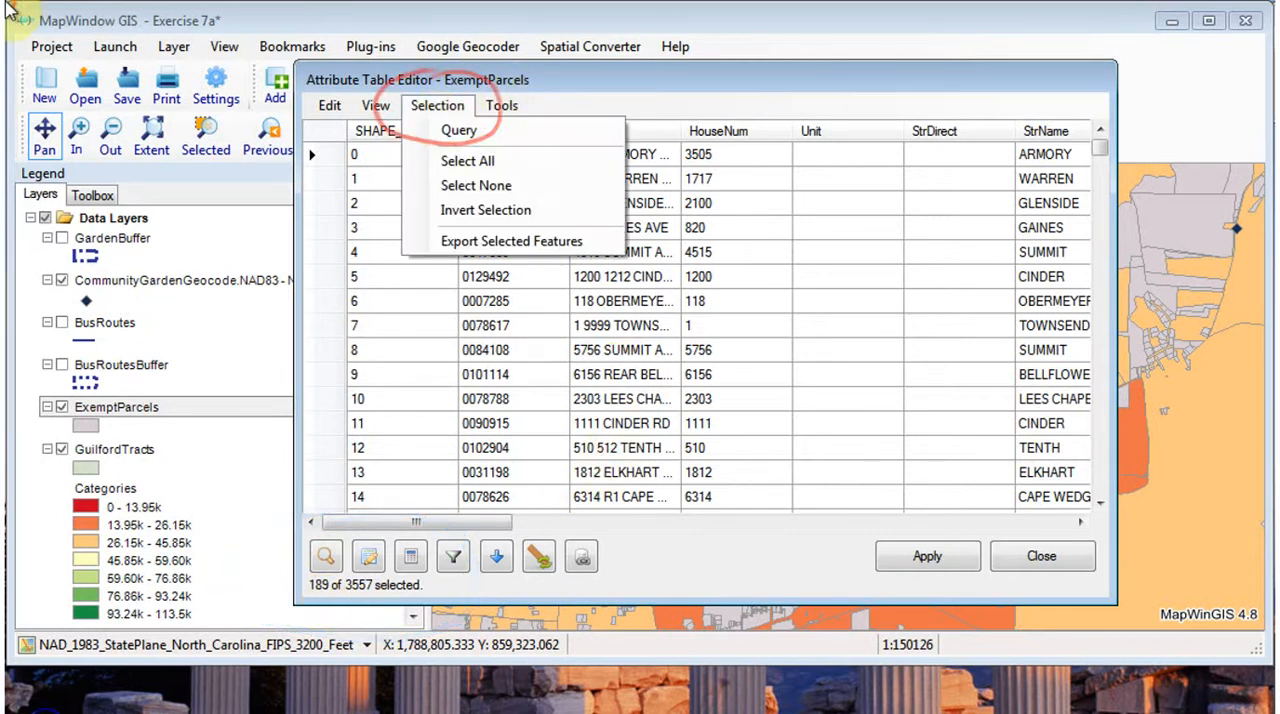
pyautogui.click(500, 242)
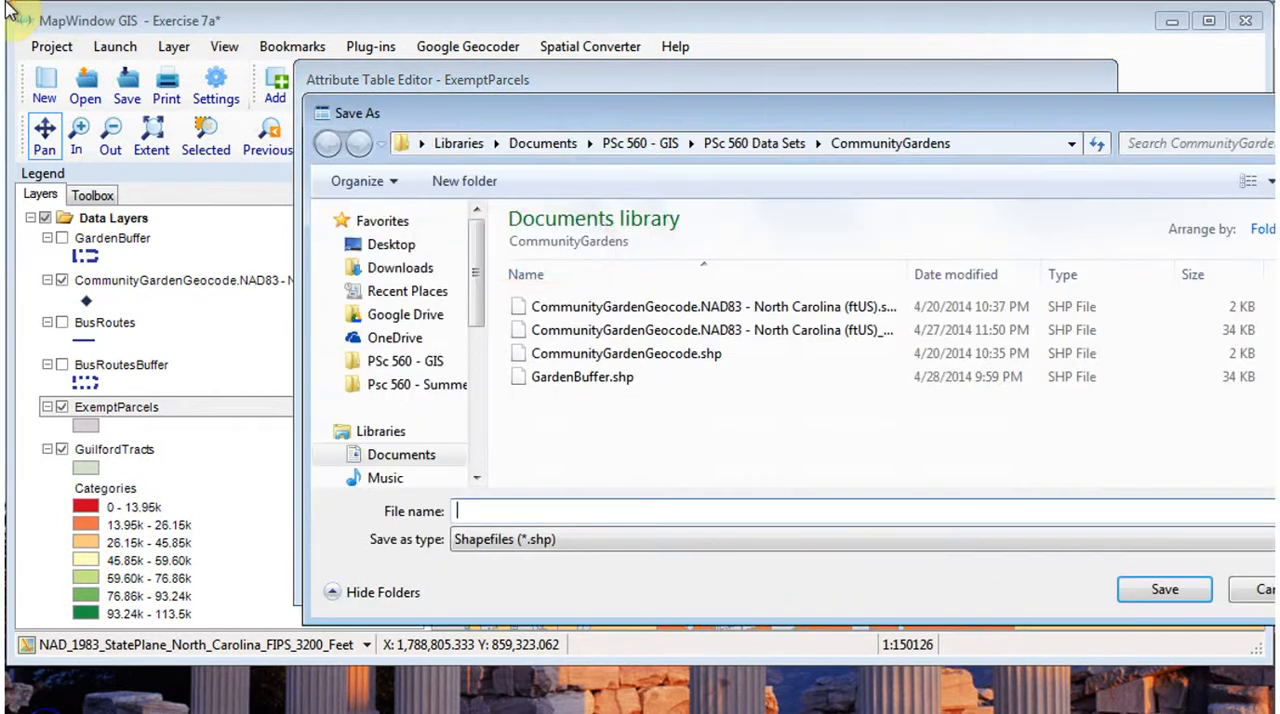
pyautogui.click(415, 364)
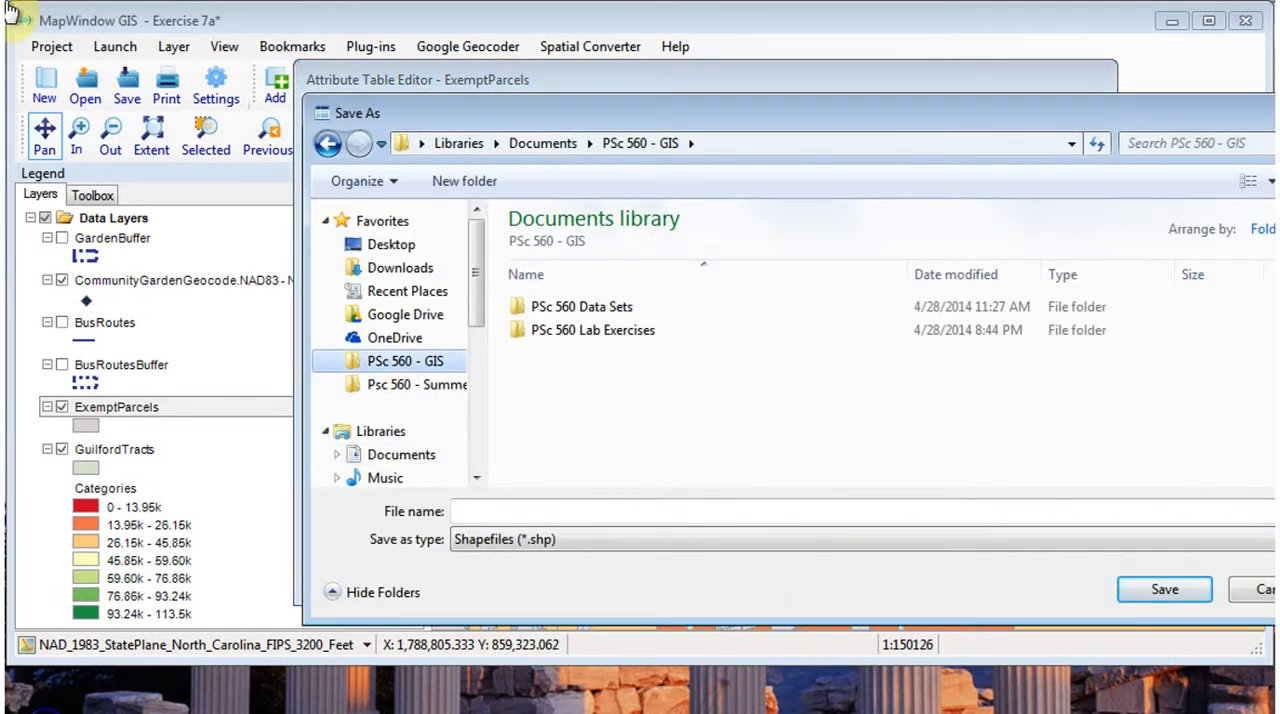
pyautogui.doubleClick(612, 310)
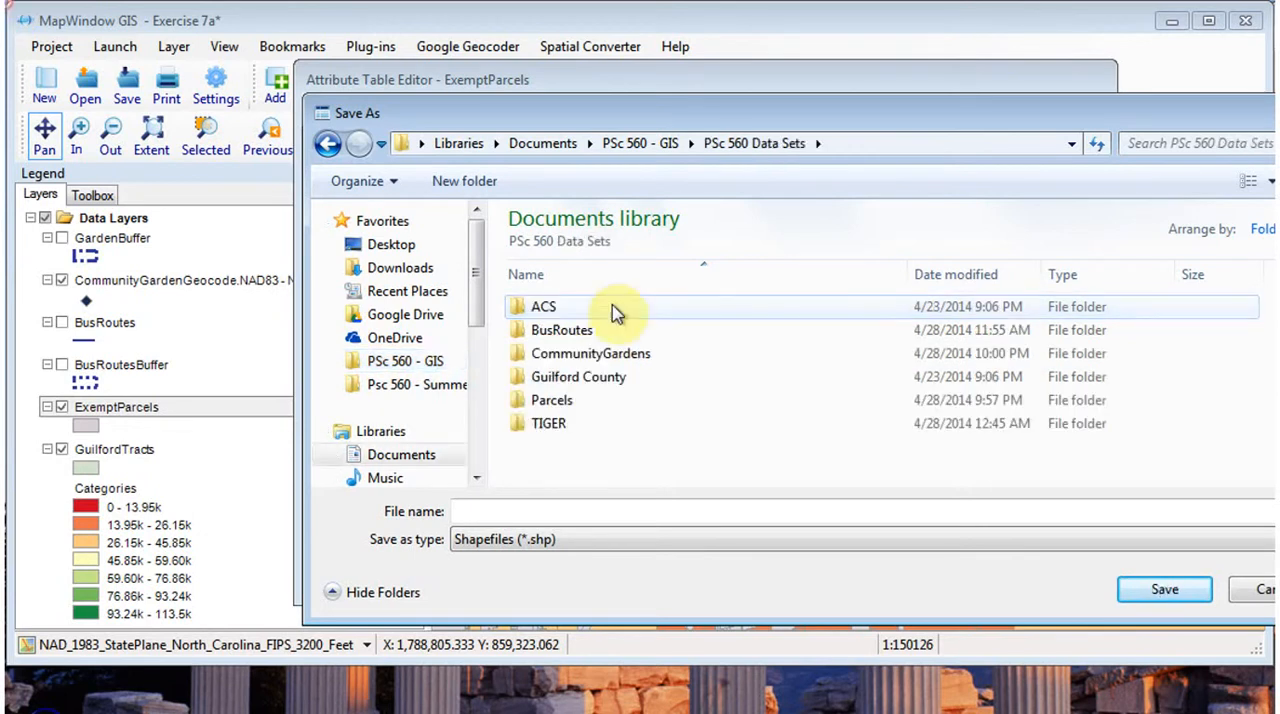
pyautogui.doubleClick(552, 402)
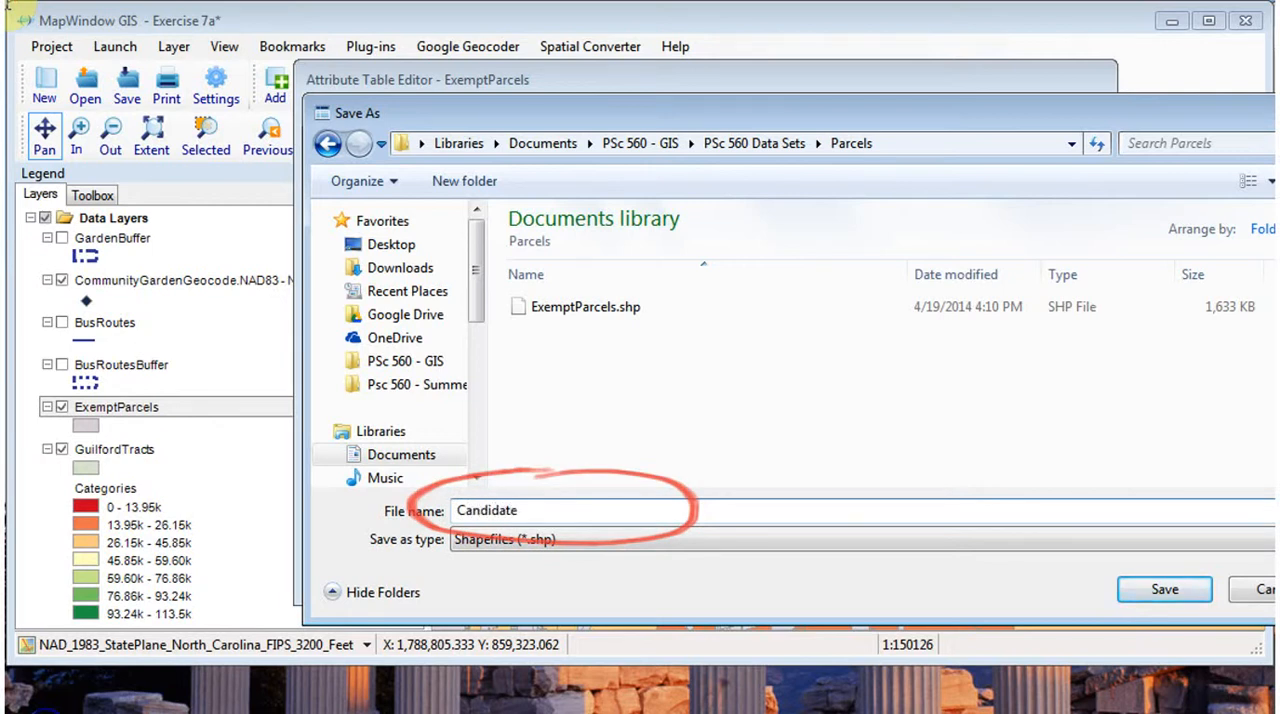
pyautogui.write('CandidateParcels')
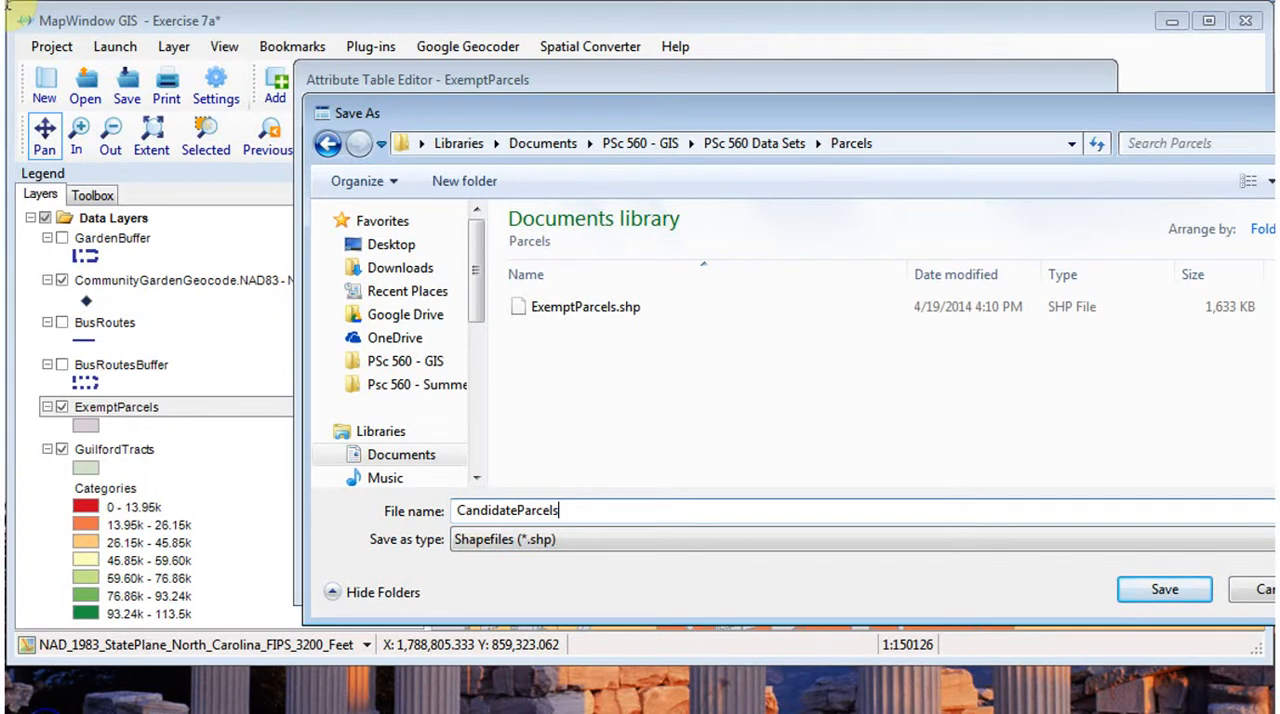
pyautogui.click(1166, 591)
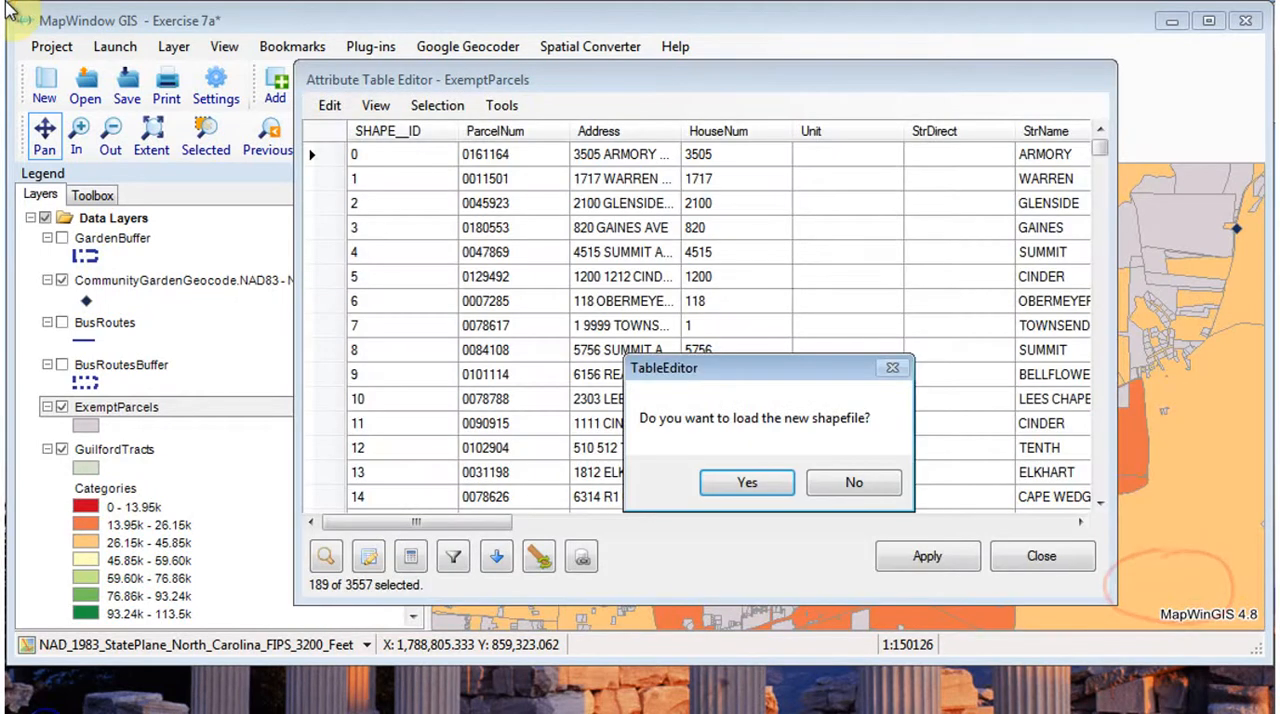
# - Load the new shapefile into the map using the project's projection, and close the projection results and the attribute table editor
pyautogui.click(747, 482)
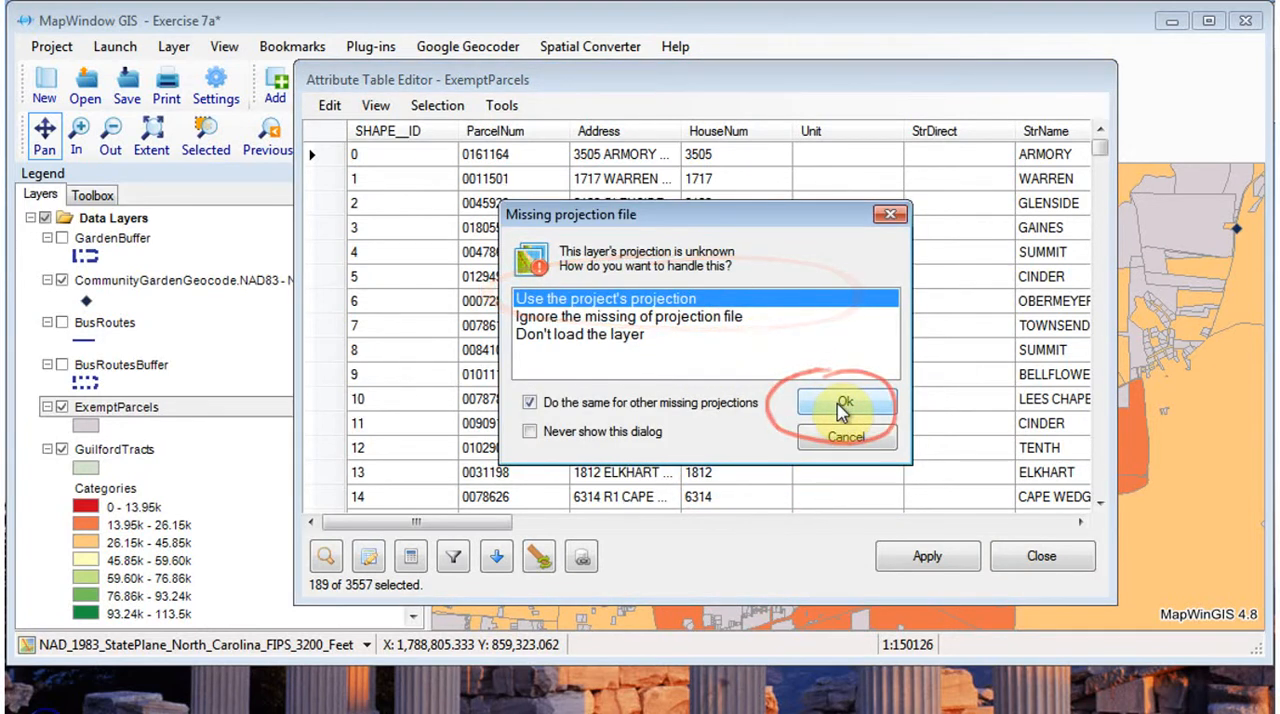
pyautogui.click(843, 405)
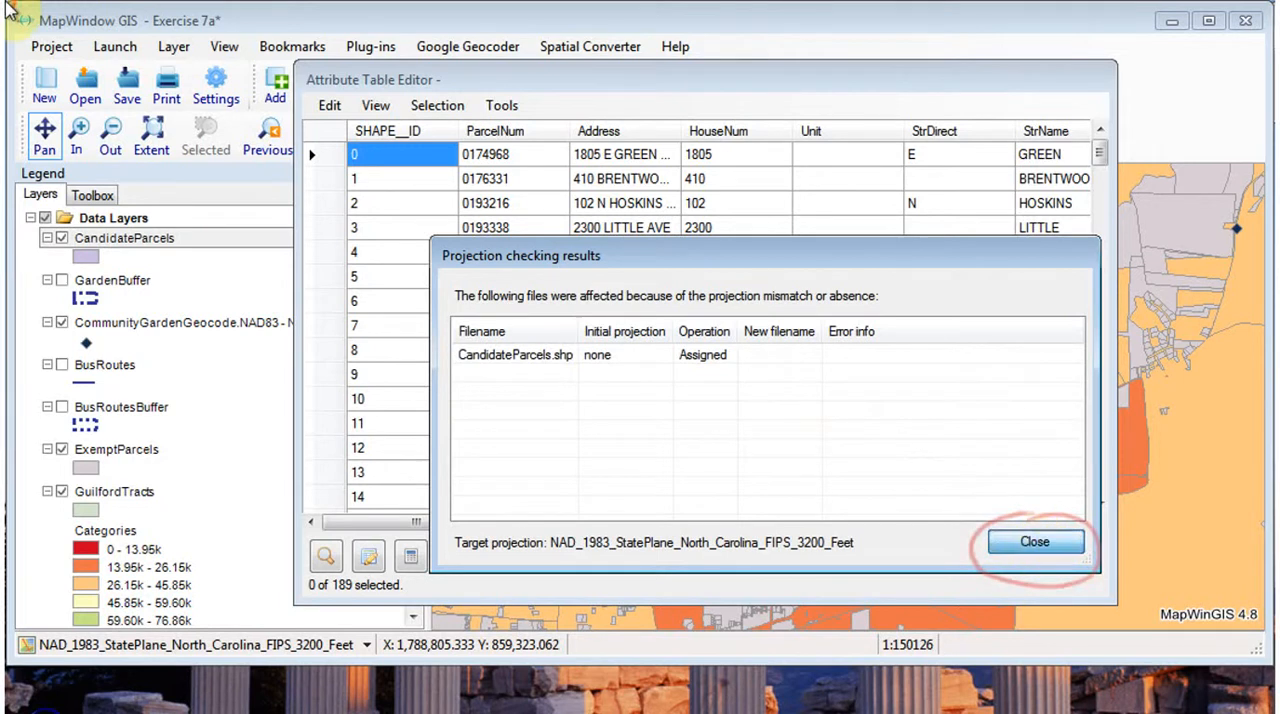
pyautogui.click(1034, 543)
pyautogui.click(1042, 558)
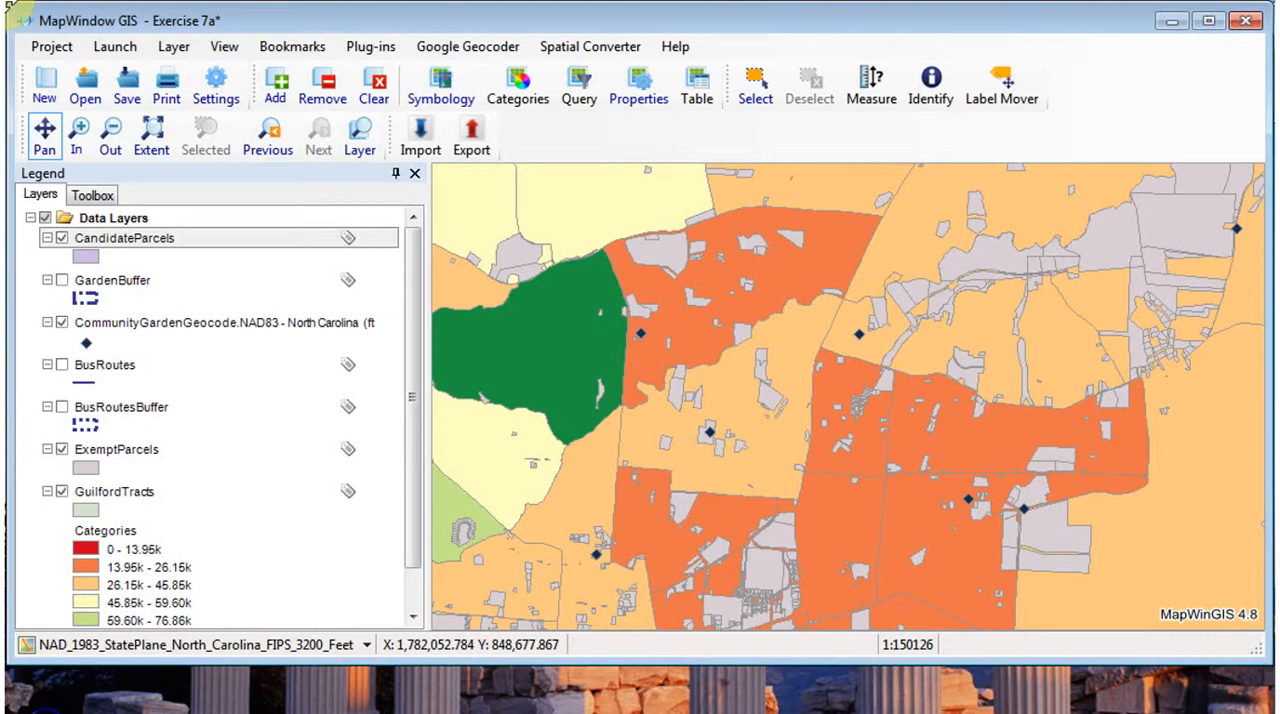
pyautogui.click(950, 543)
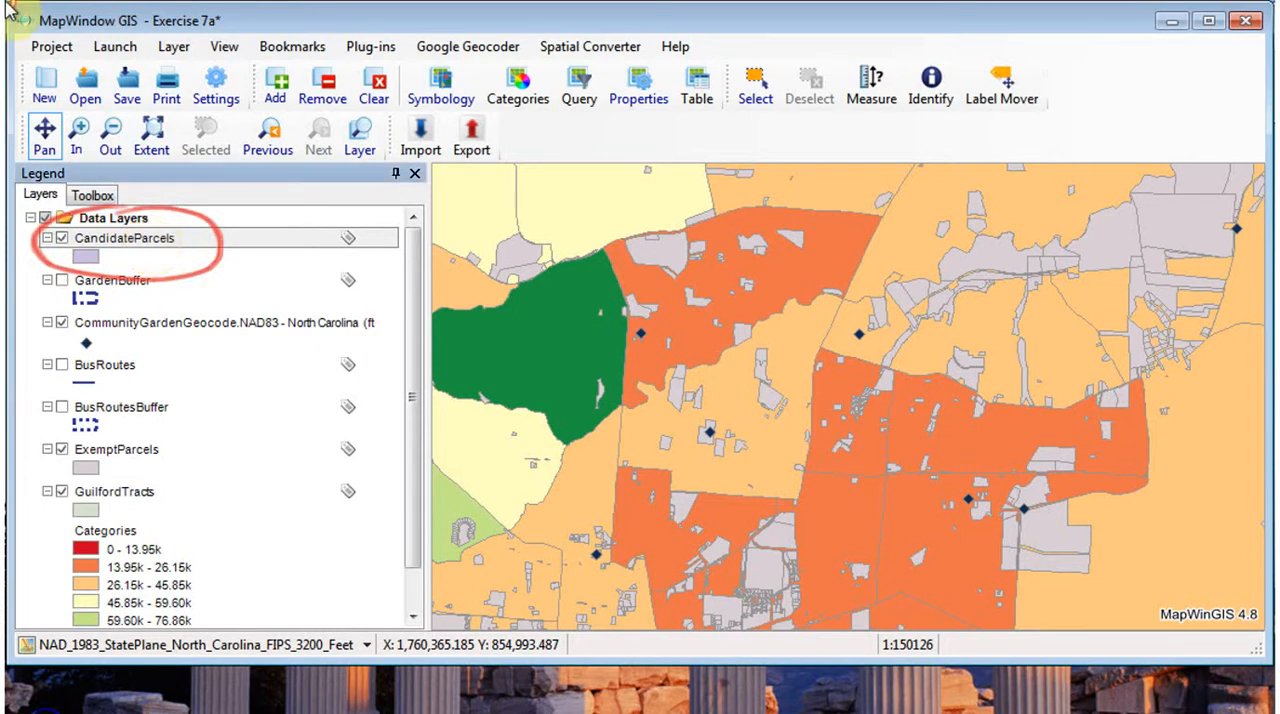
# - Change the fill color of the CandidateParcels layer to the standard dark blue in its default drawing options
pyautogui.doubleClick(145, 240)
pyautogui.click(569, 218)
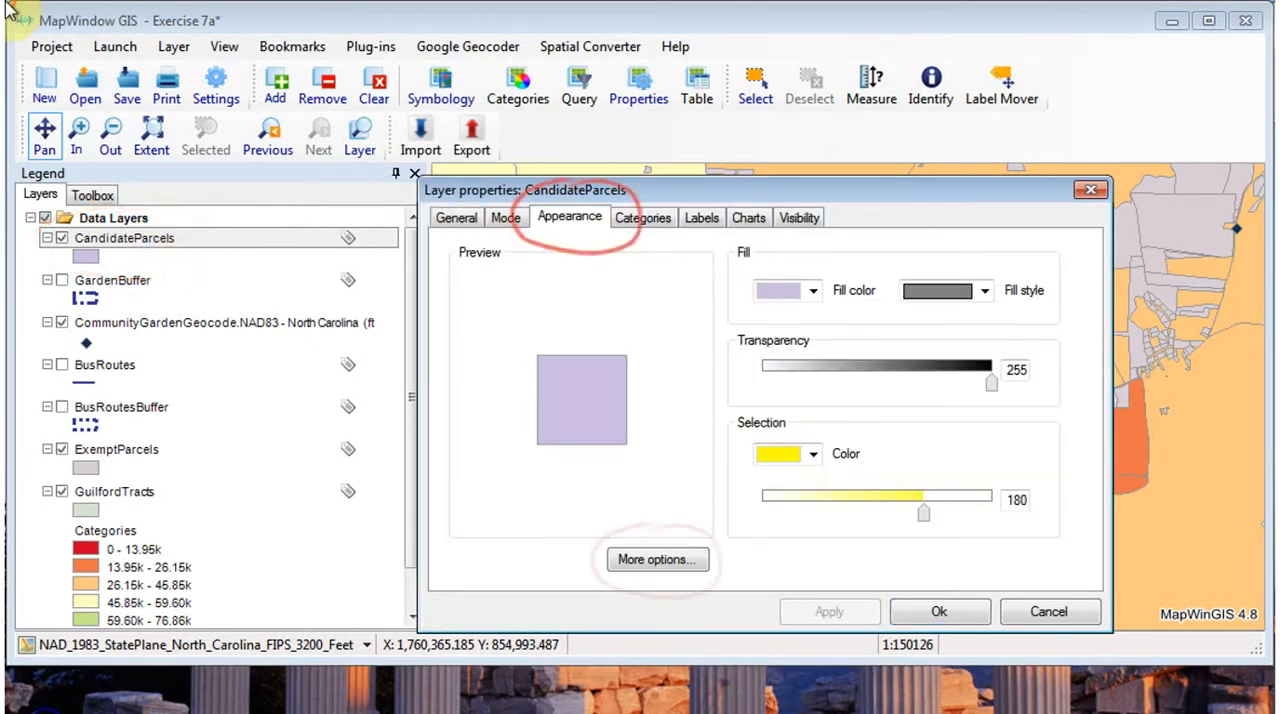
pyautogui.click(700, 552)
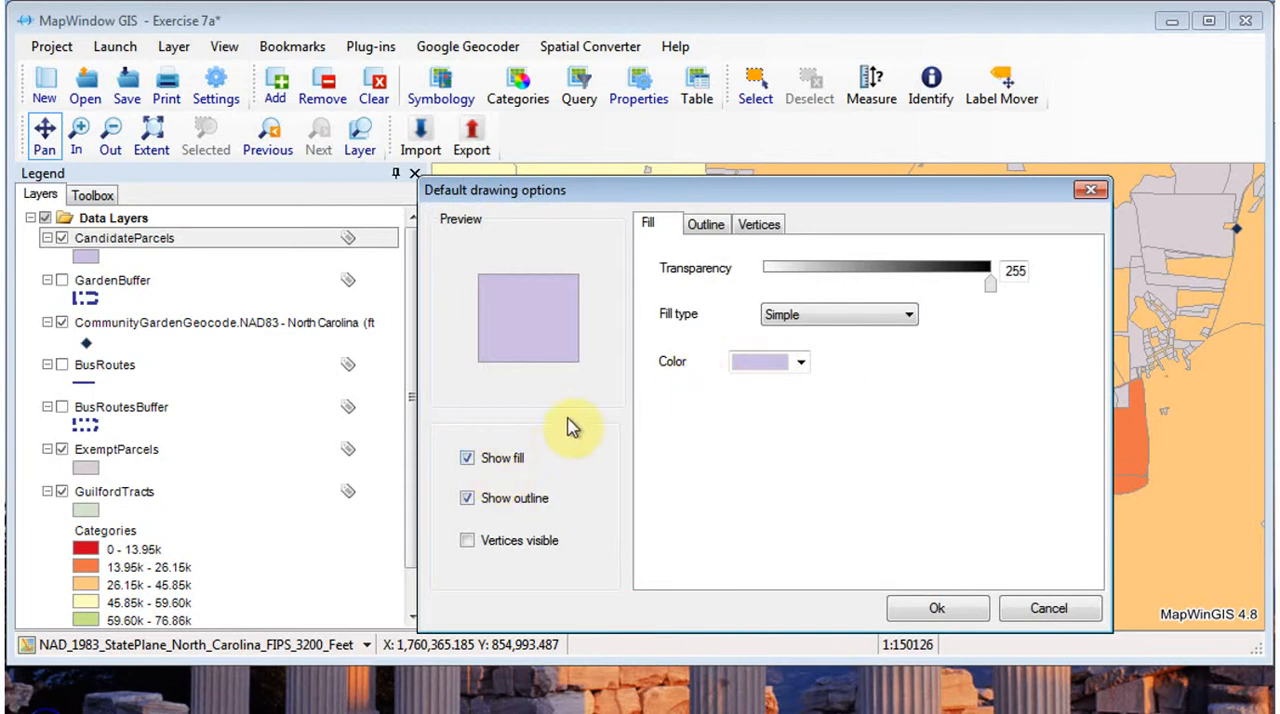
pyautogui.click(801, 362)
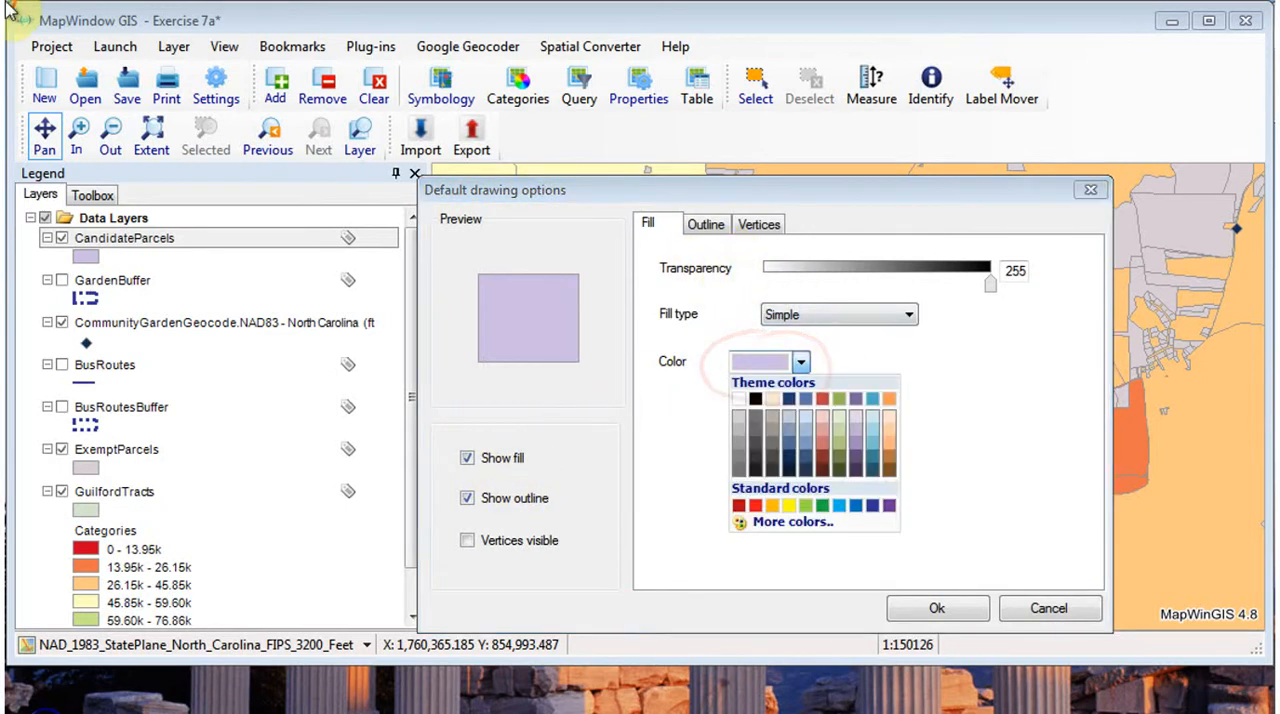
pyautogui.click(872, 505)
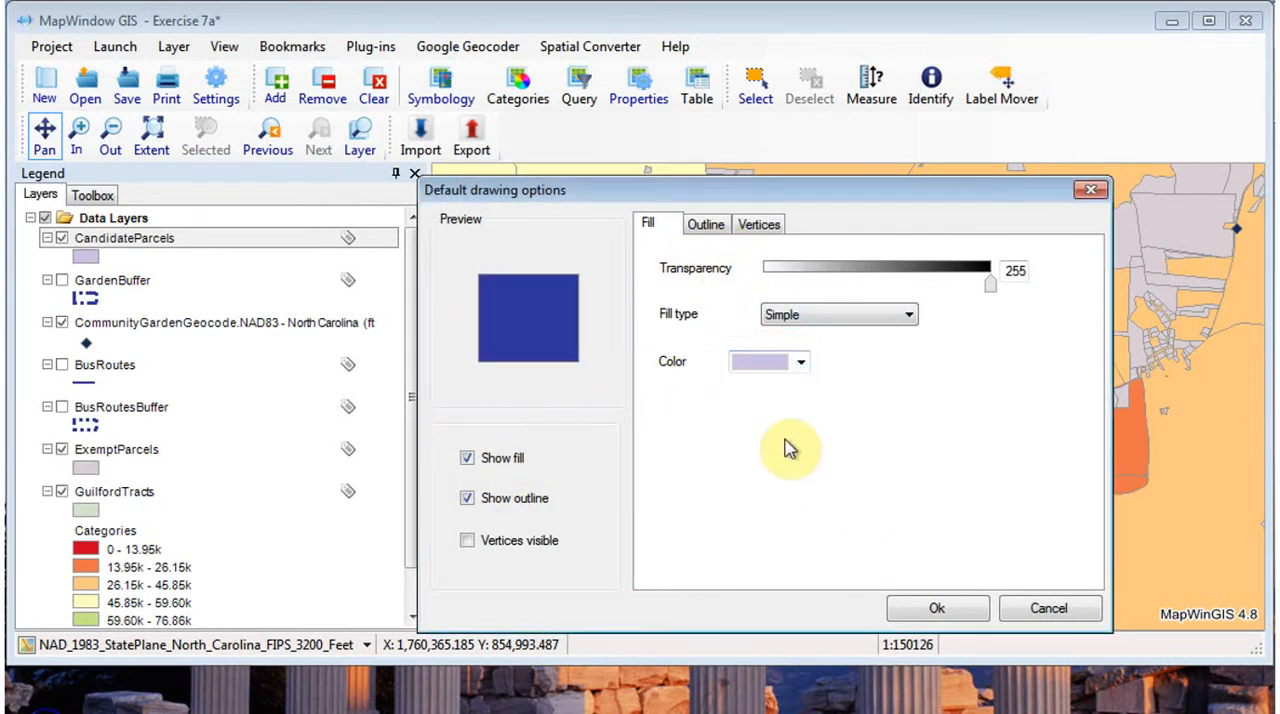
# - Set the CandidateParcels outline to the same dark blue and save the layer's appearance settings
pyautogui.click(710, 224)
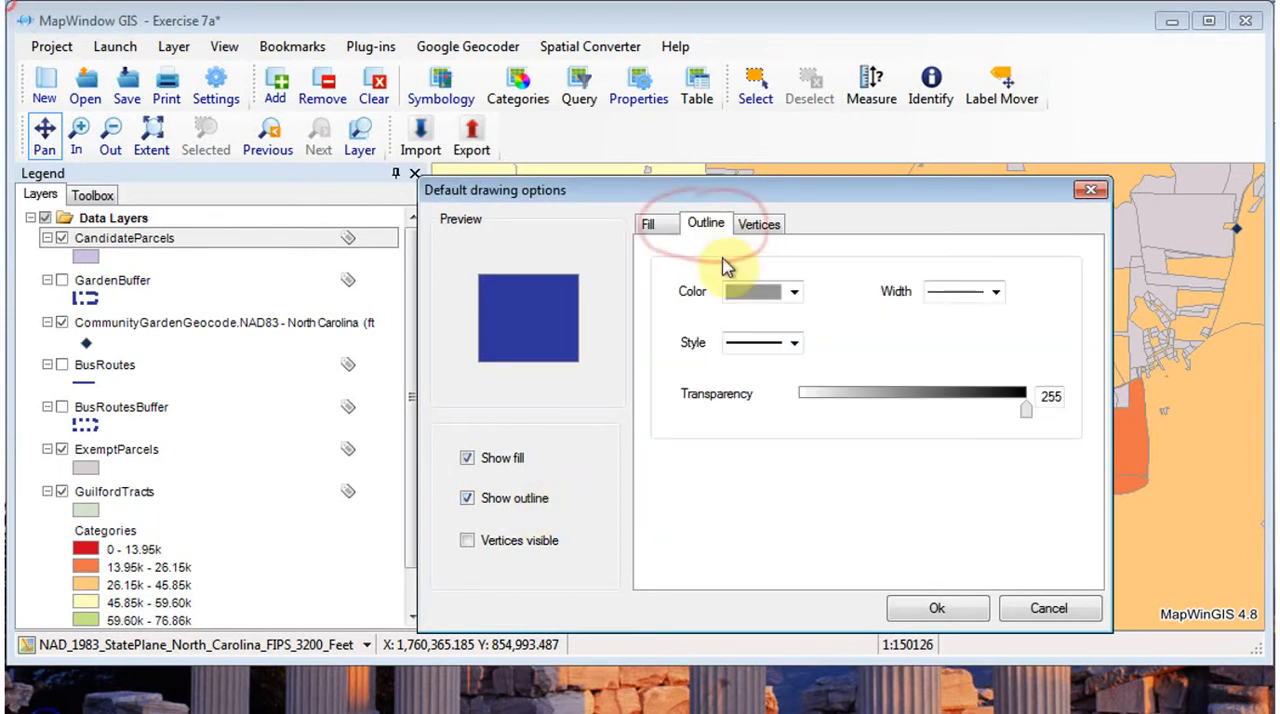
pyautogui.click(795, 293)
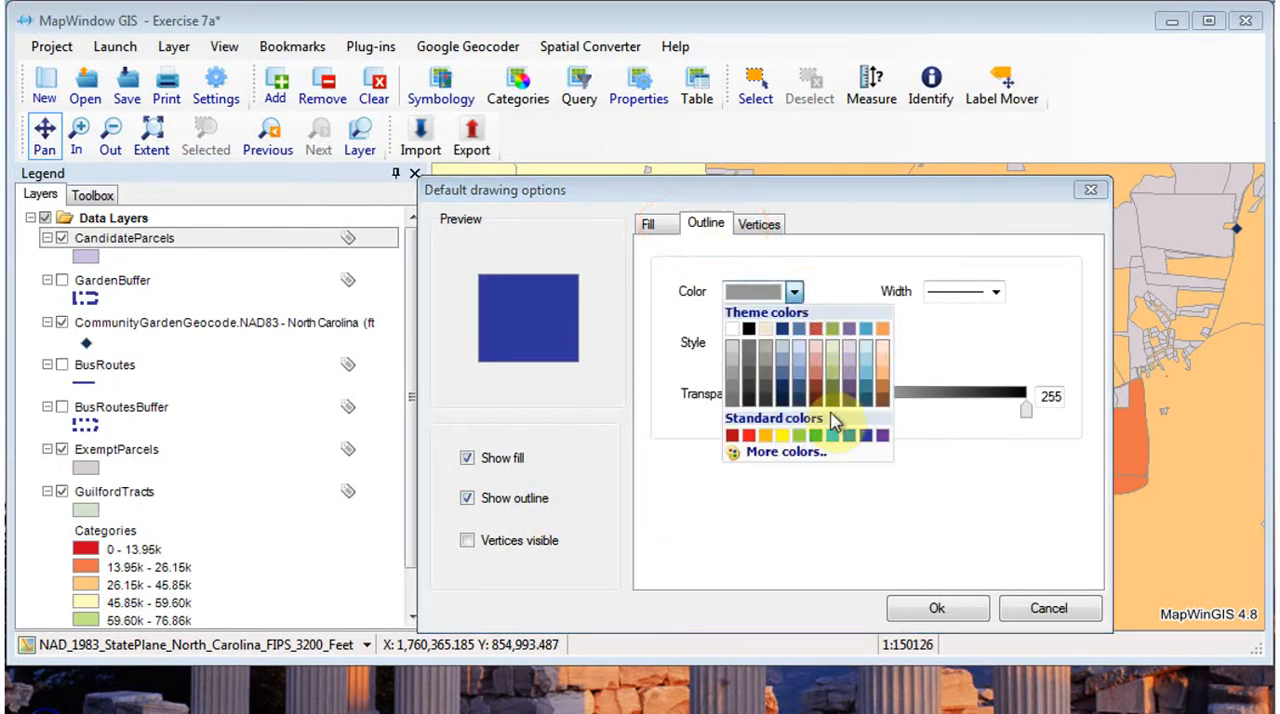
pyautogui.click(796, 291)
pyautogui.click(862, 289)
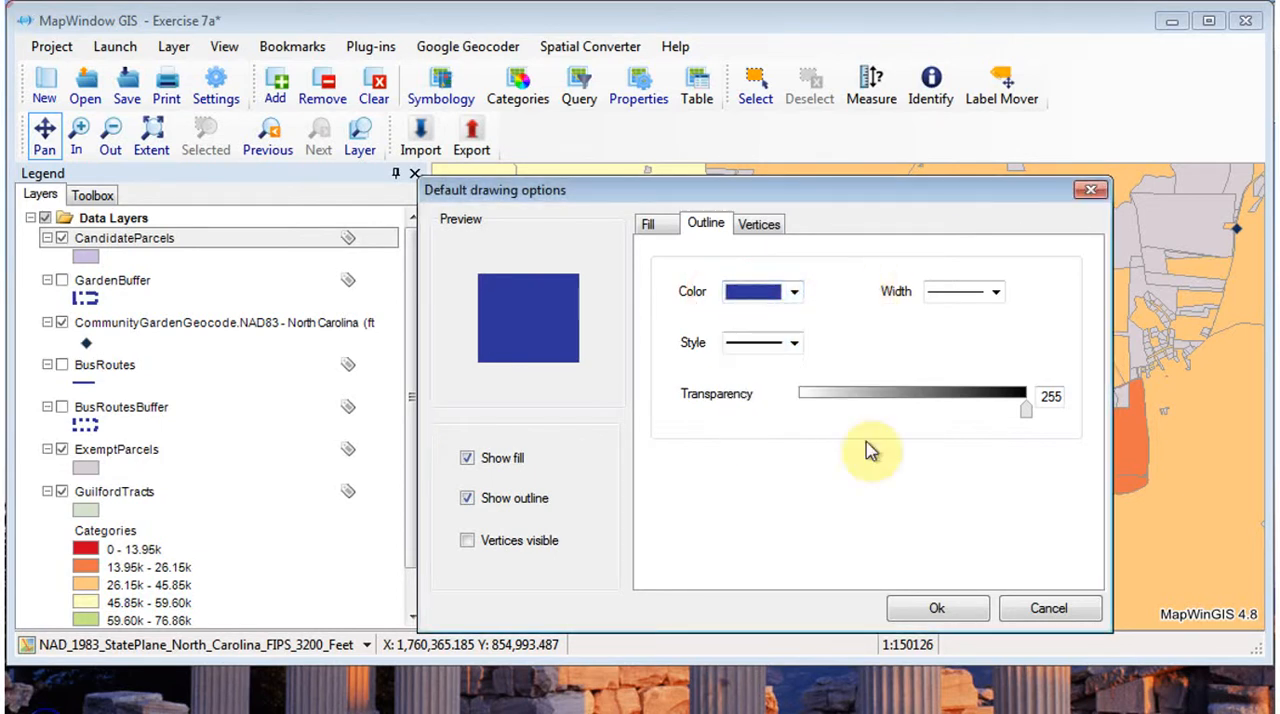
pyautogui.click(937, 608)
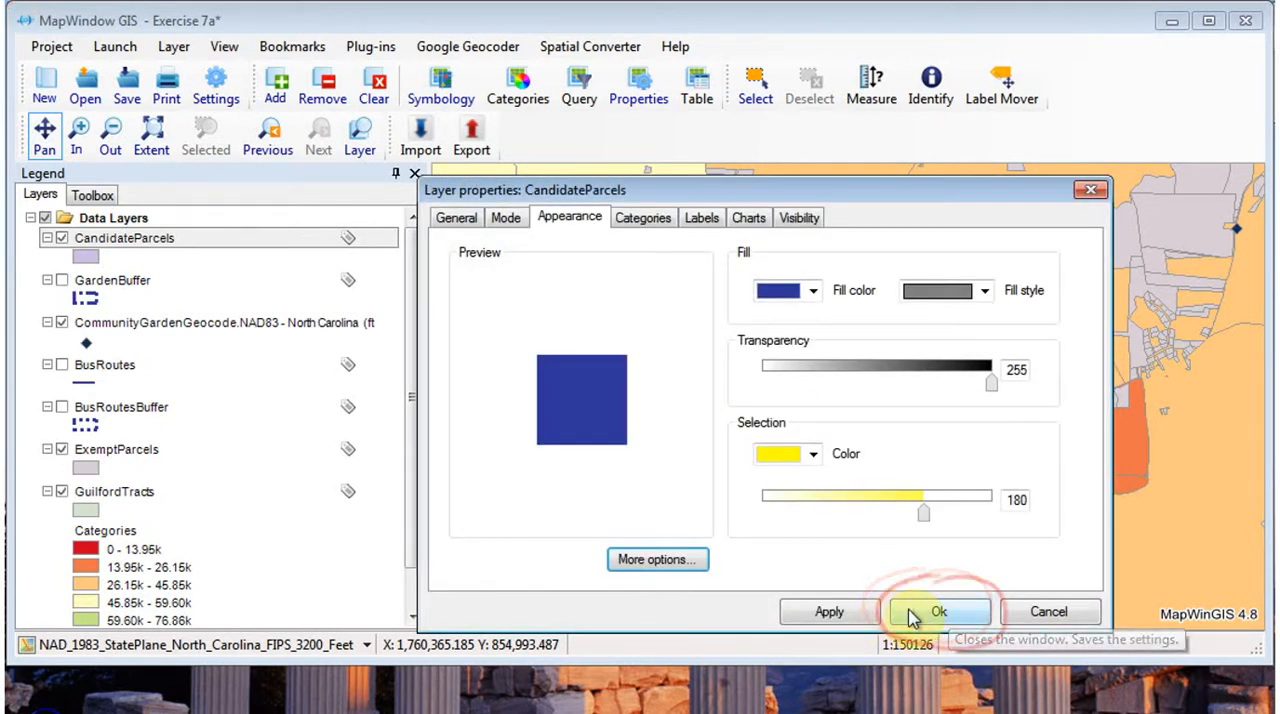
pyautogui.click(940, 612)
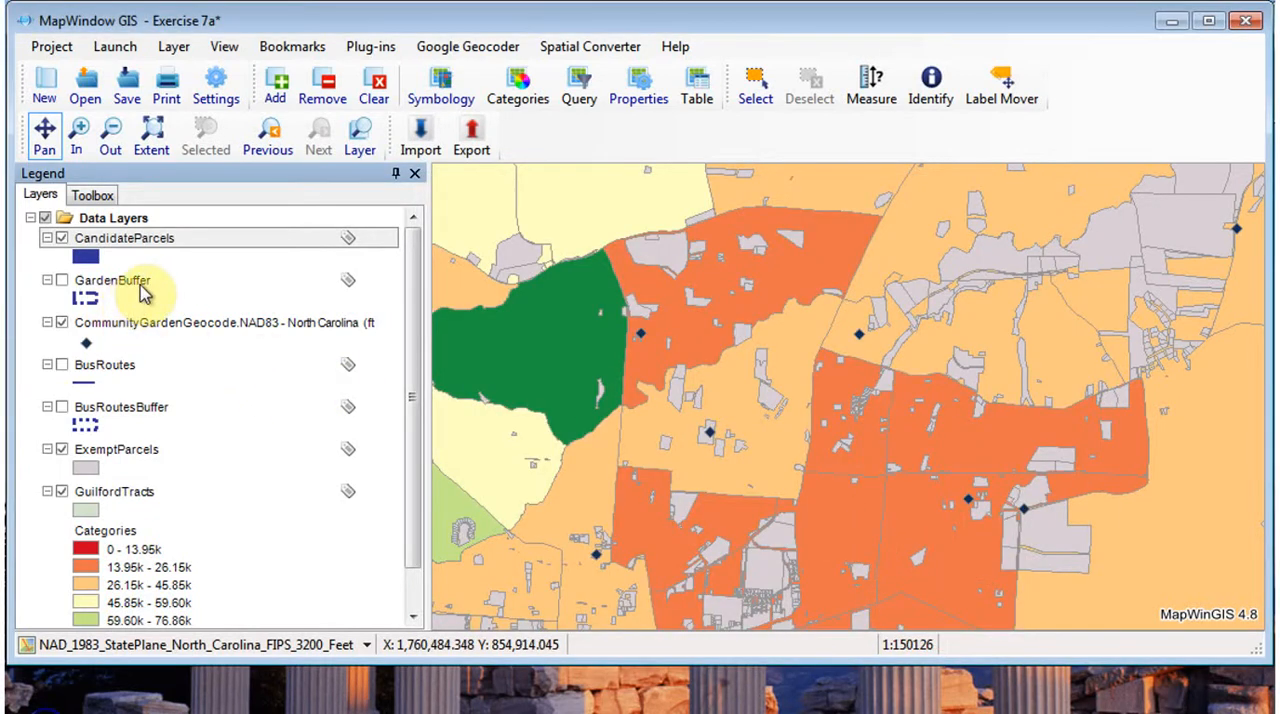
# - Hide the ExemptParcels layer and frame the candidate parcels in the county's southwest corner
pyautogui.click(62, 449)
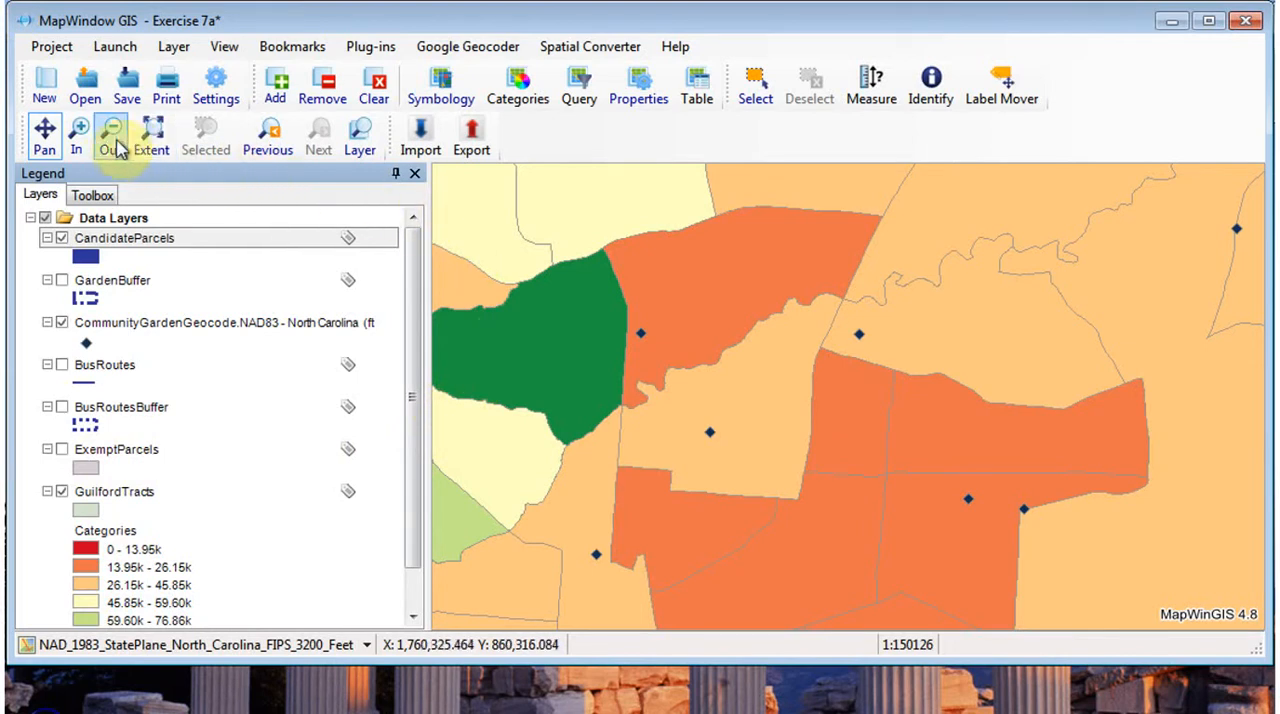
pyautogui.click(151, 135)
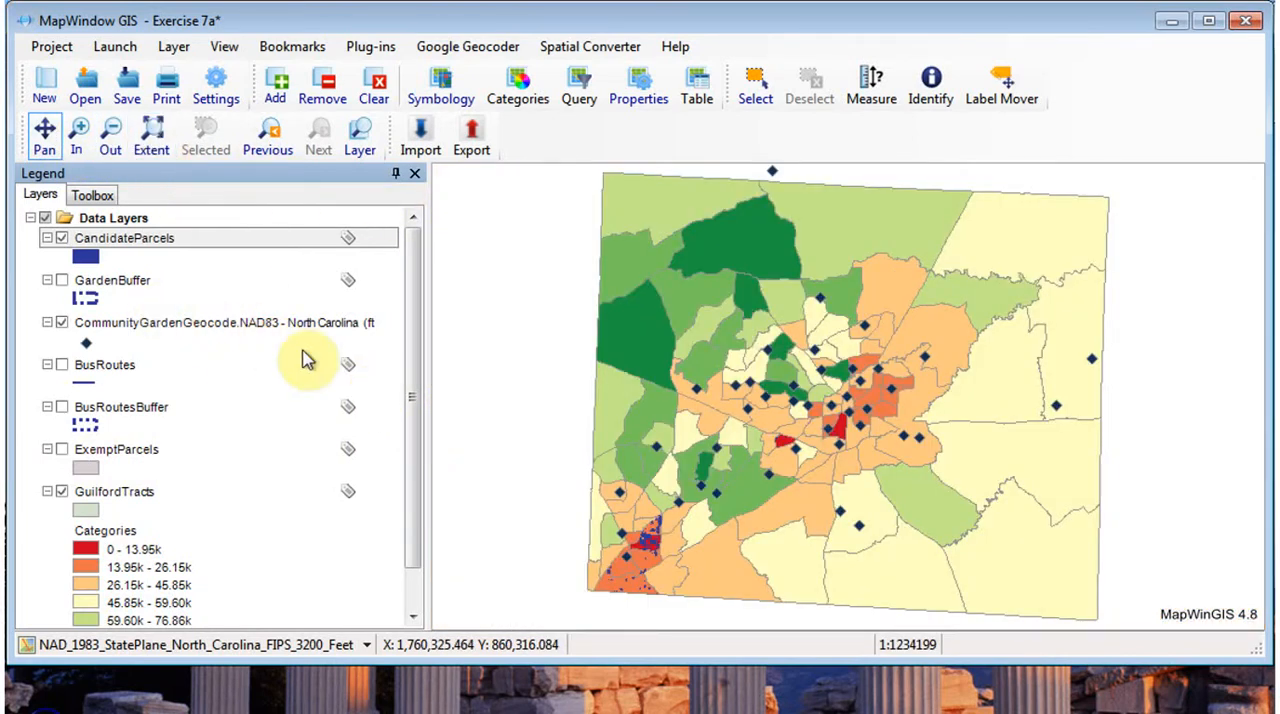
pyautogui.click(80, 140)
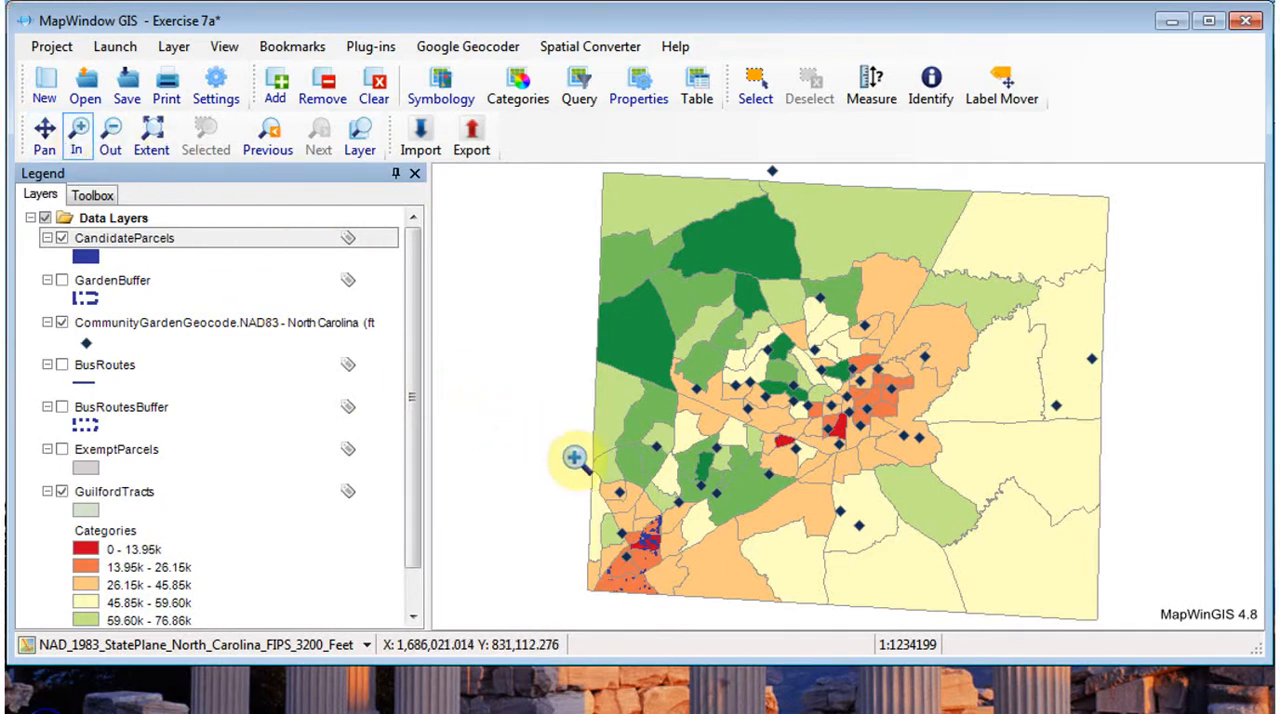
pyautogui.moveTo(594, 482); pyautogui.dragTo(689, 598)
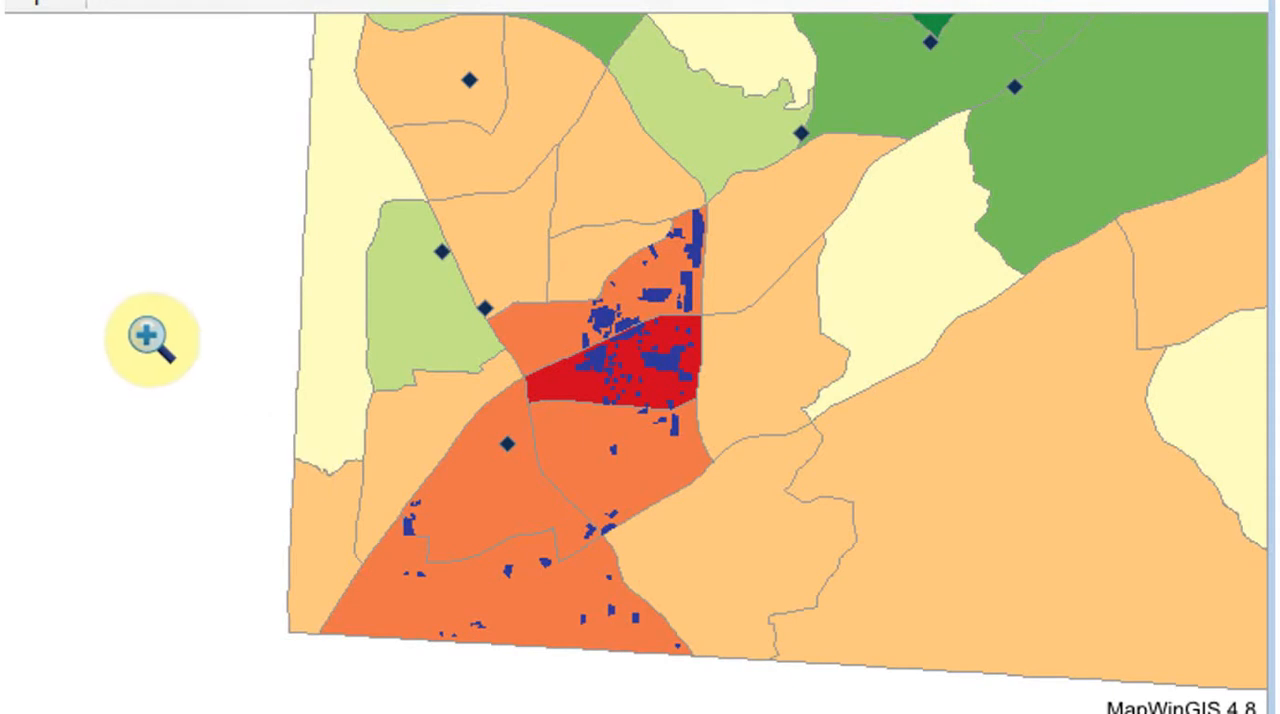
# - Show the GardenBuffer and BusRoutesBuffer layers and inspect the candidate parcels around the small red tract in the middle of the county
pyautogui.click(3, 290)
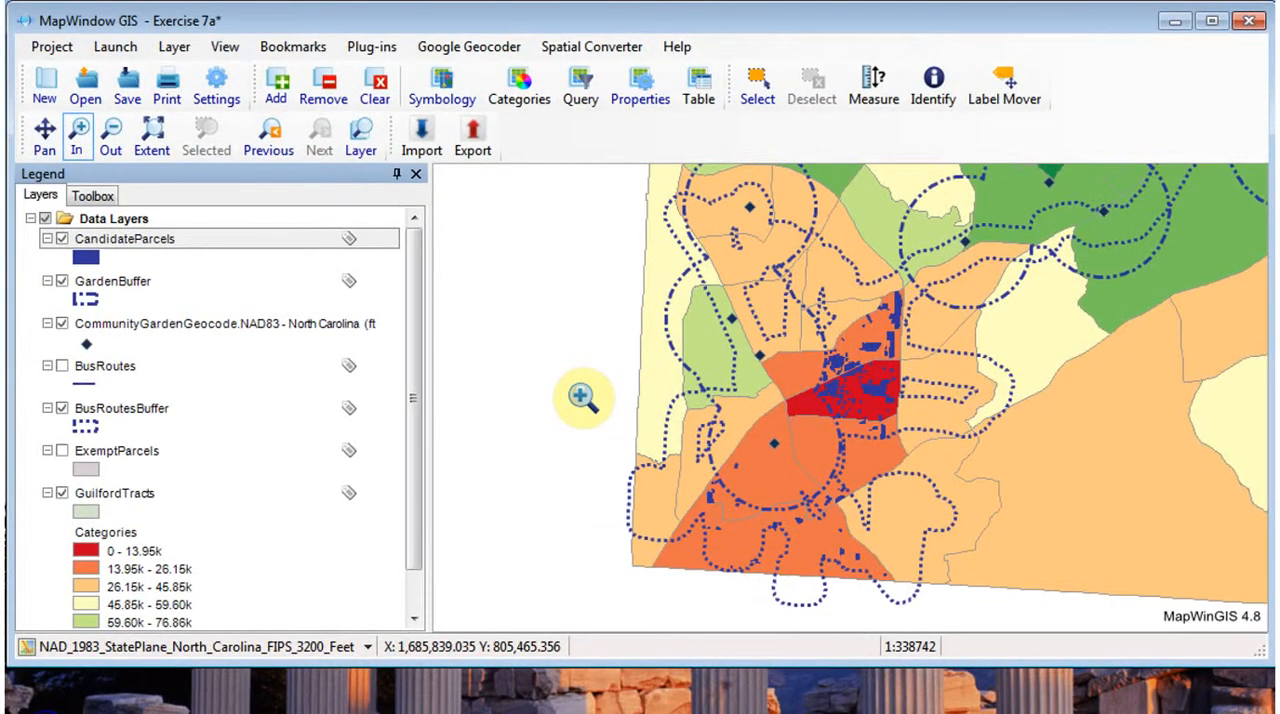
pyautogui.click(44, 135)
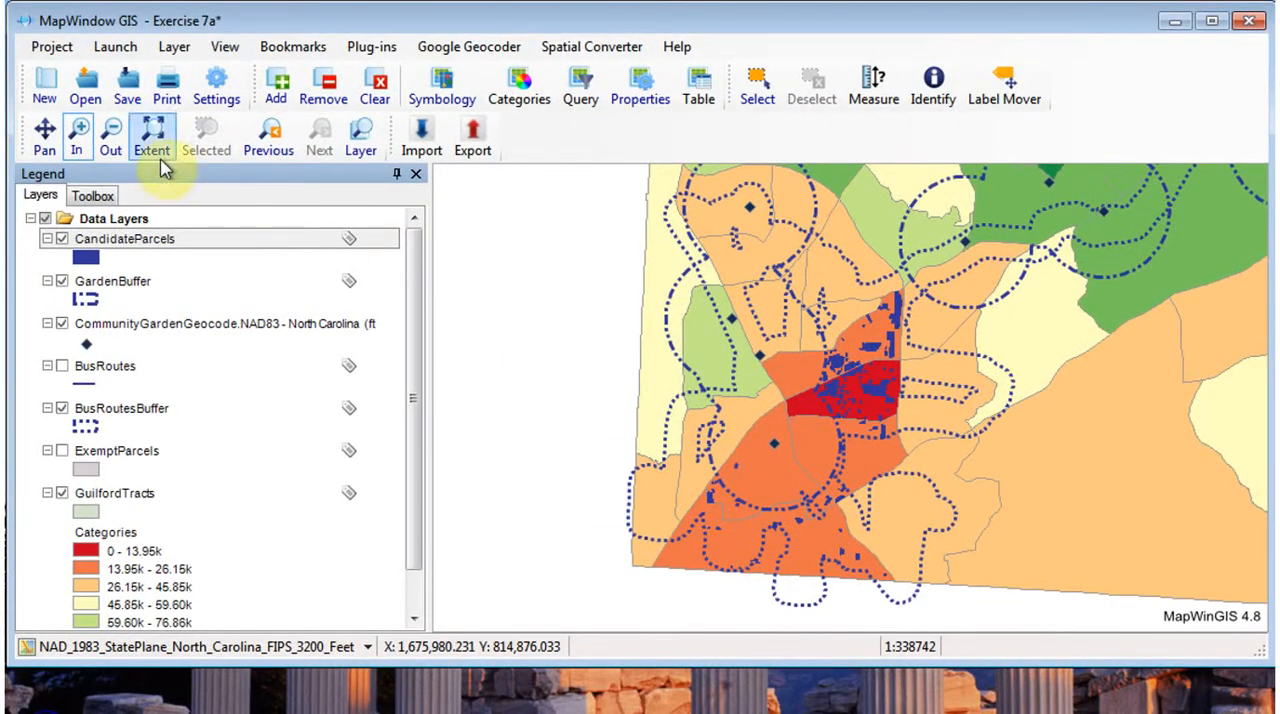
pyautogui.moveTo(1066, 238); pyautogui.dragTo(665, 540)
pyautogui.moveTo(1005, 318); pyautogui.dragTo(940, 385)
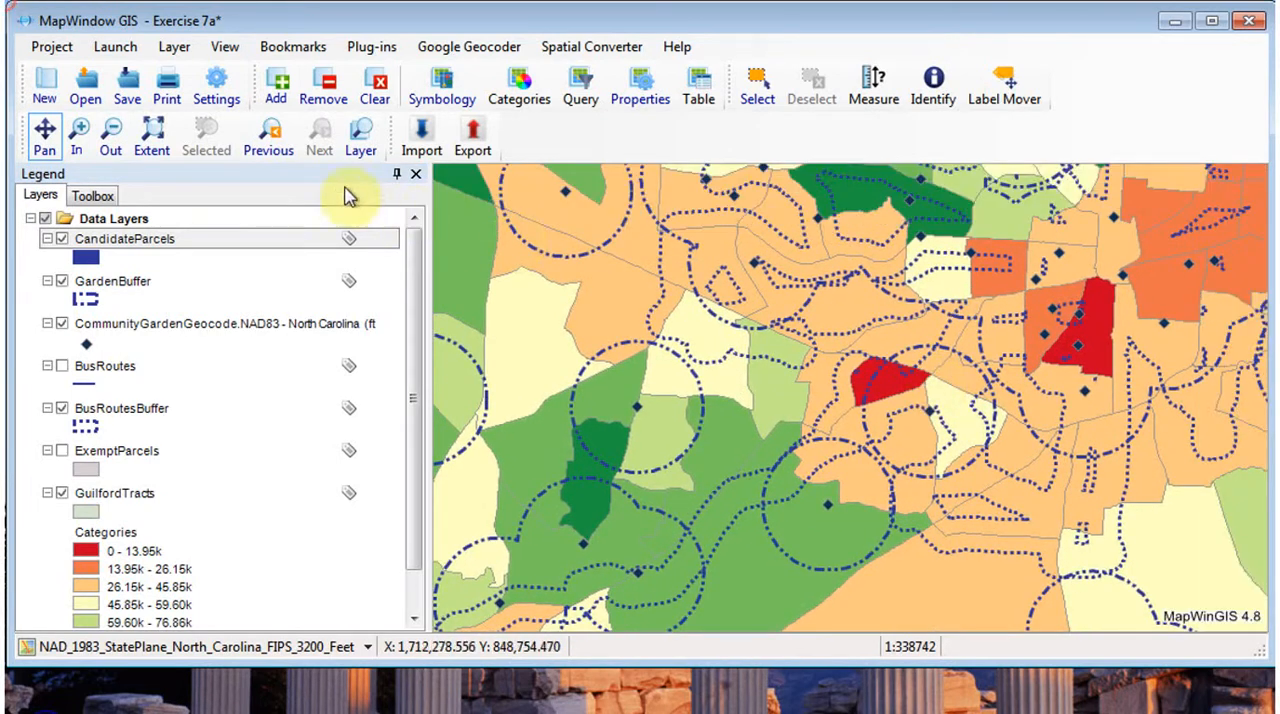
pyautogui.click(76, 133)
pyautogui.moveTo(788, 322); pyautogui.dragTo(935, 452)
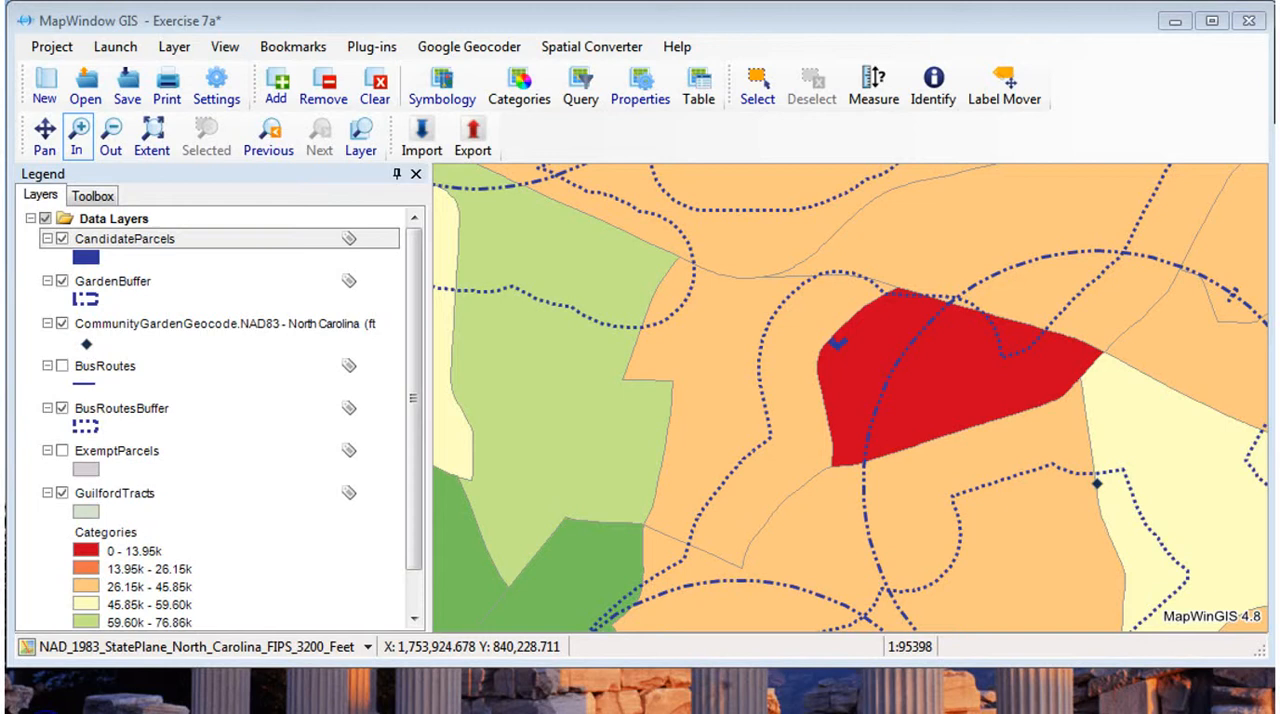
# - Switch to Microsoft Excel and browse for a file to open in the Parcels folder of PSc 560 Data Sets
pyautogui.click(1176, 24)
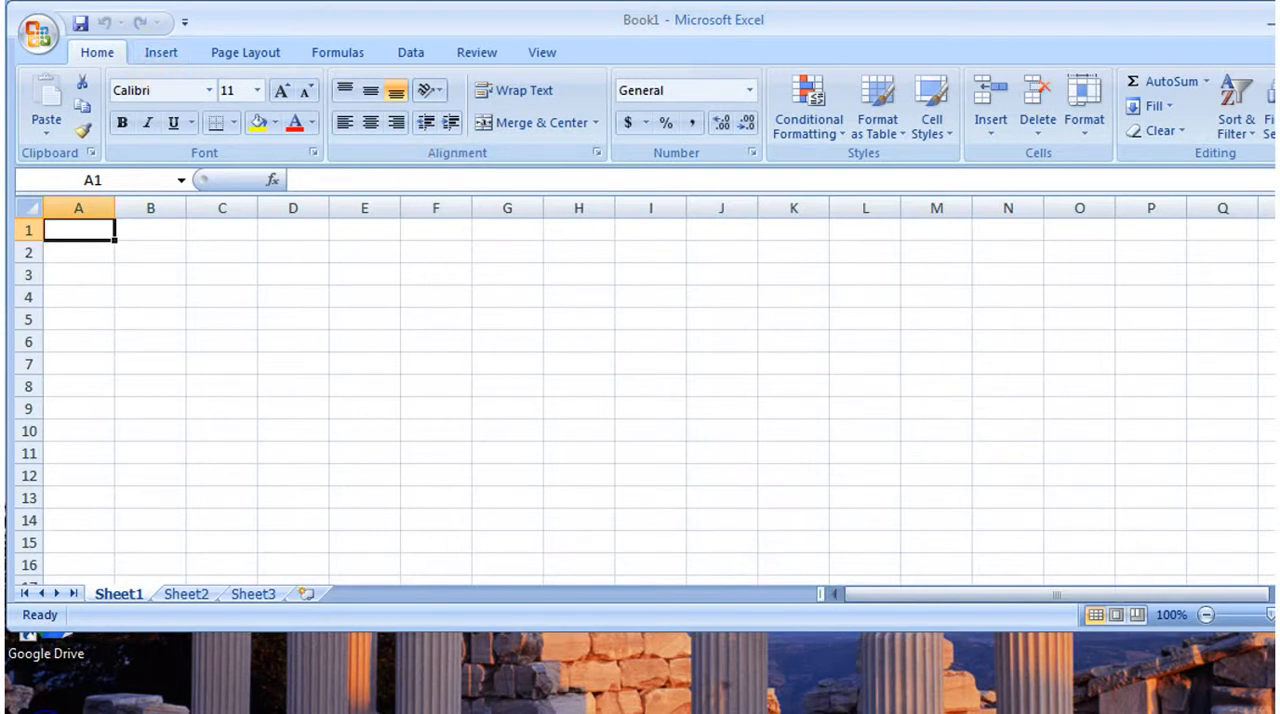
pyautogui.moveTo(1276, 628); pyautogui.dragTo(1252, 645)
pyautogui.click(42, 34)
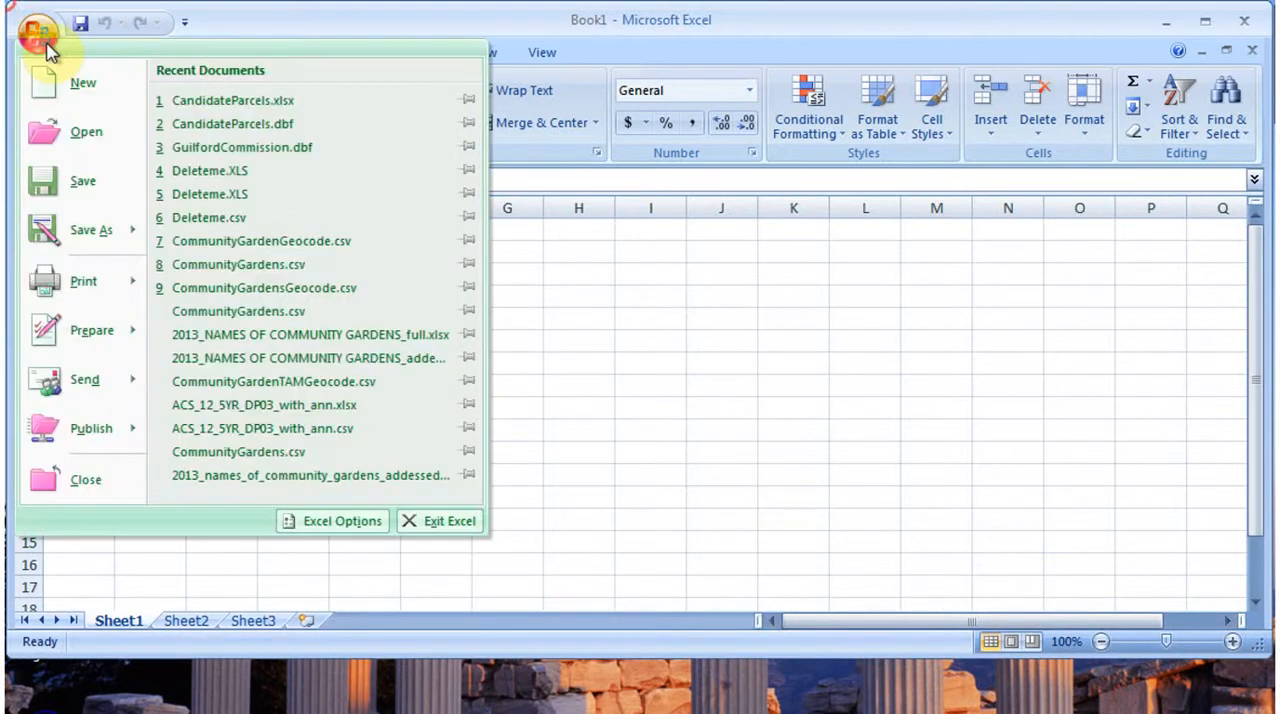
pyautogui.click(86, 131)
pyautogui.moveTo(431, 121); pyautogui.dragTo(554, 94)
pyautogui.click(238, 390)
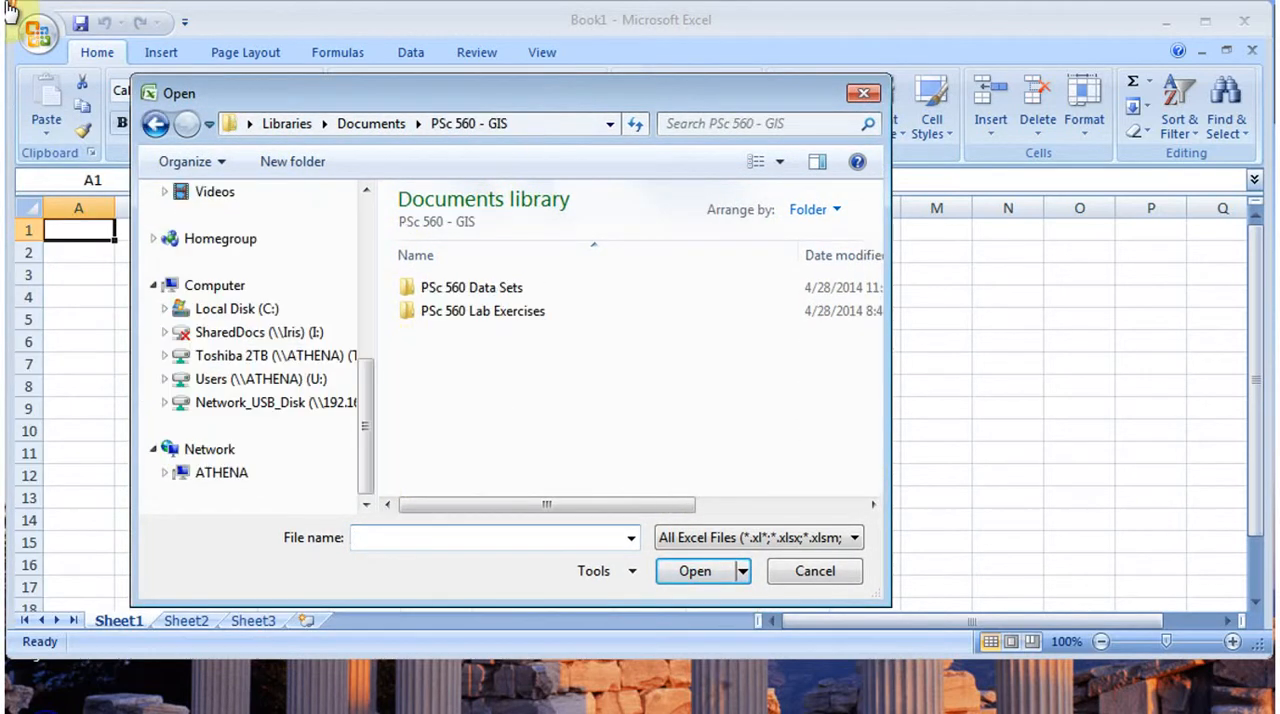
pyautogui.doubleClick(458, 290)
pyautogui.doubleClick(485, 380)
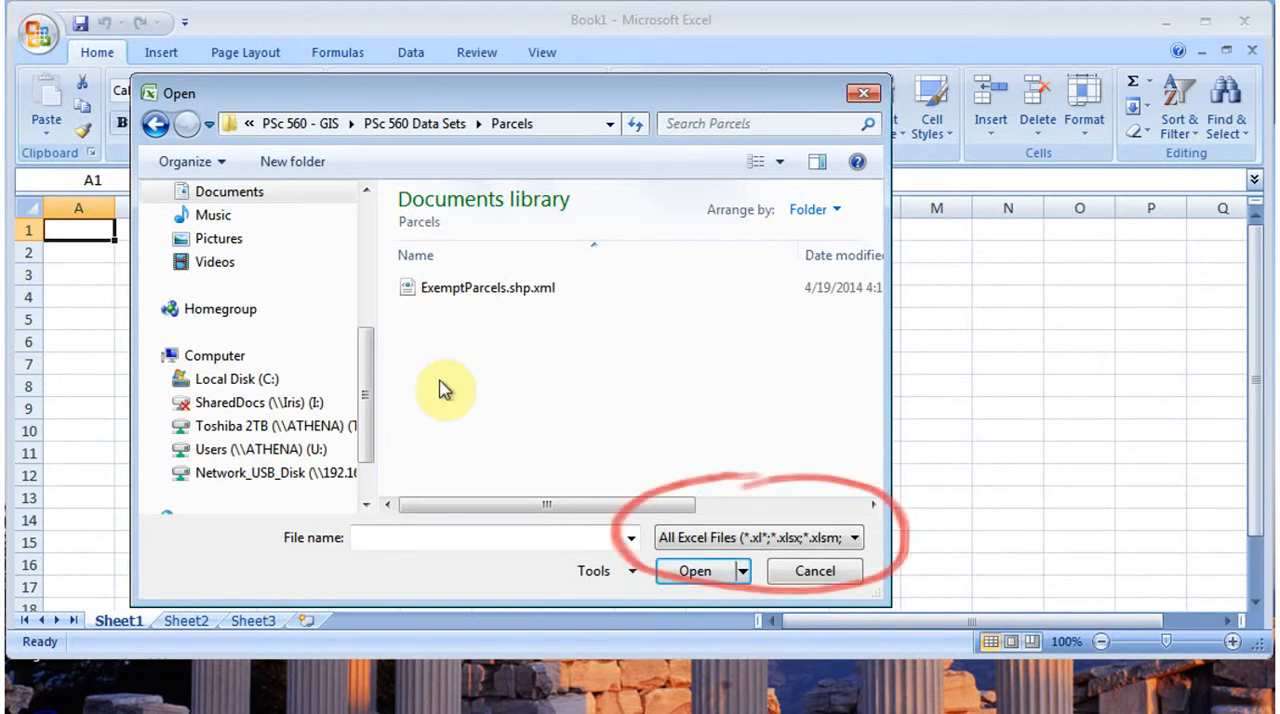
# - Filter the Parcels folder to dBase files (*.dbf) and open CandidateParcels.dbf as read-only
pyautogui.click(852, 540)
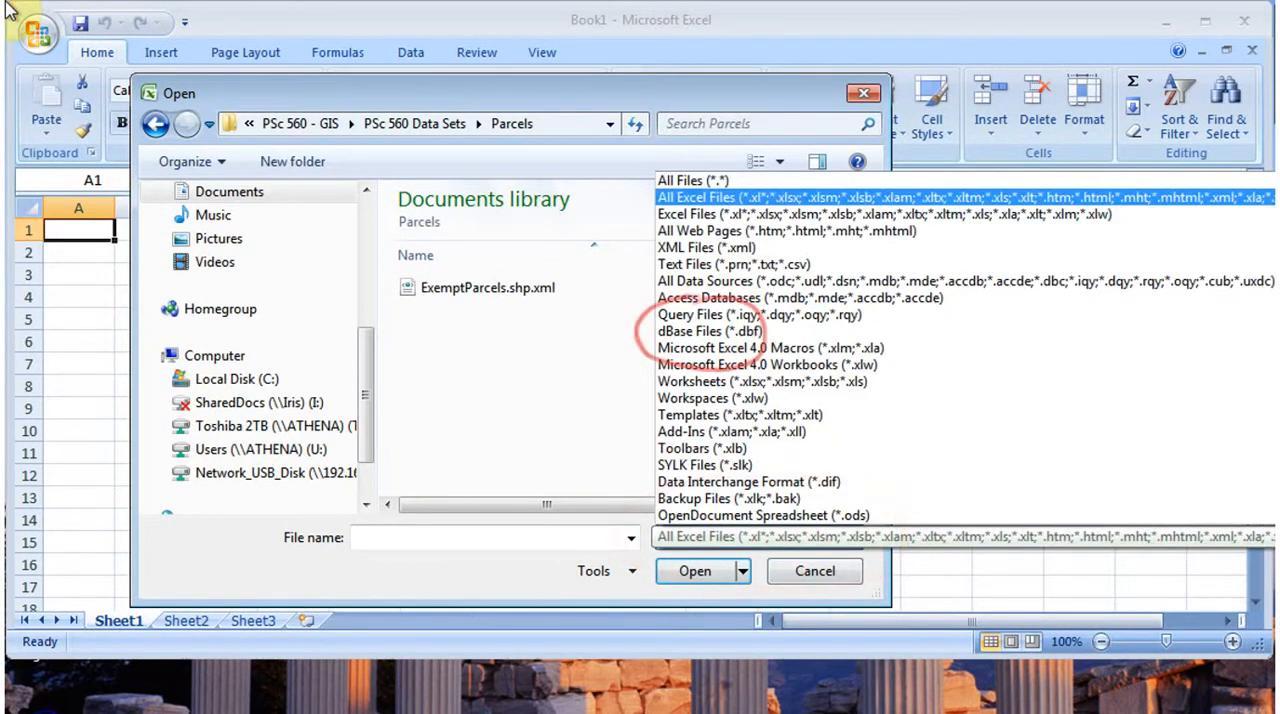
pyautogui.click(706, 338)
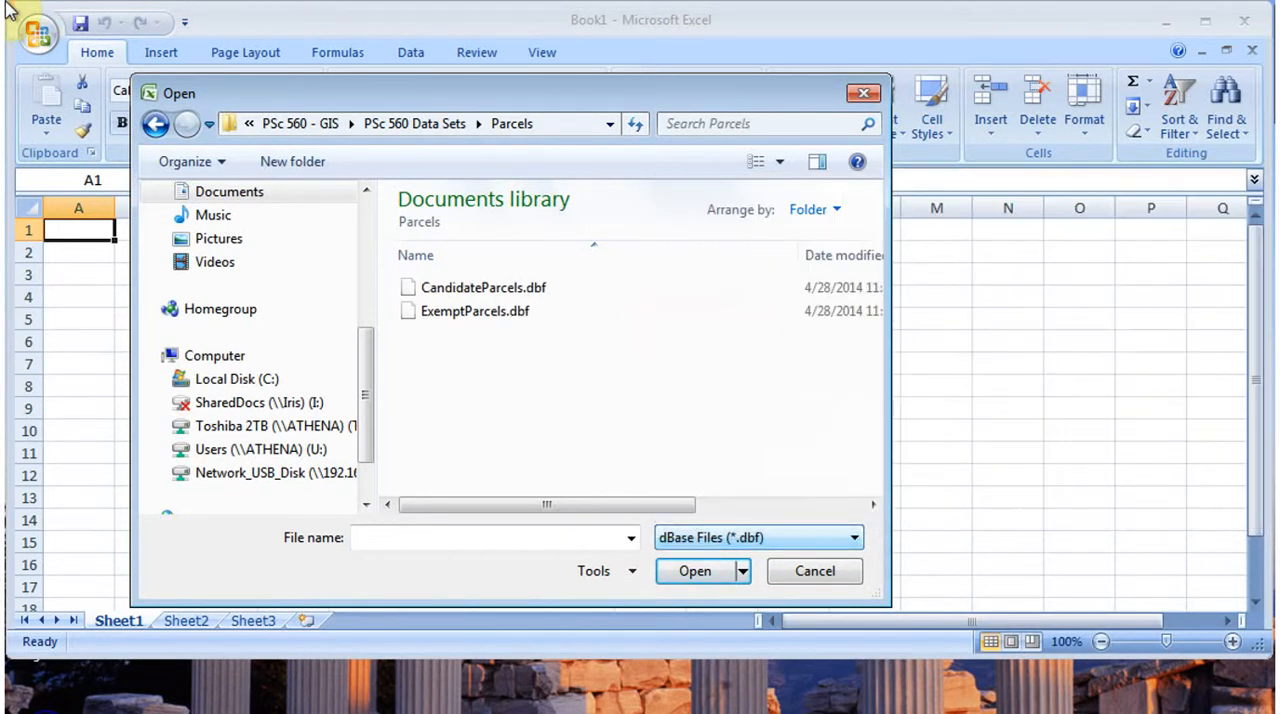
pyautogui.doubleClick(485, 287)
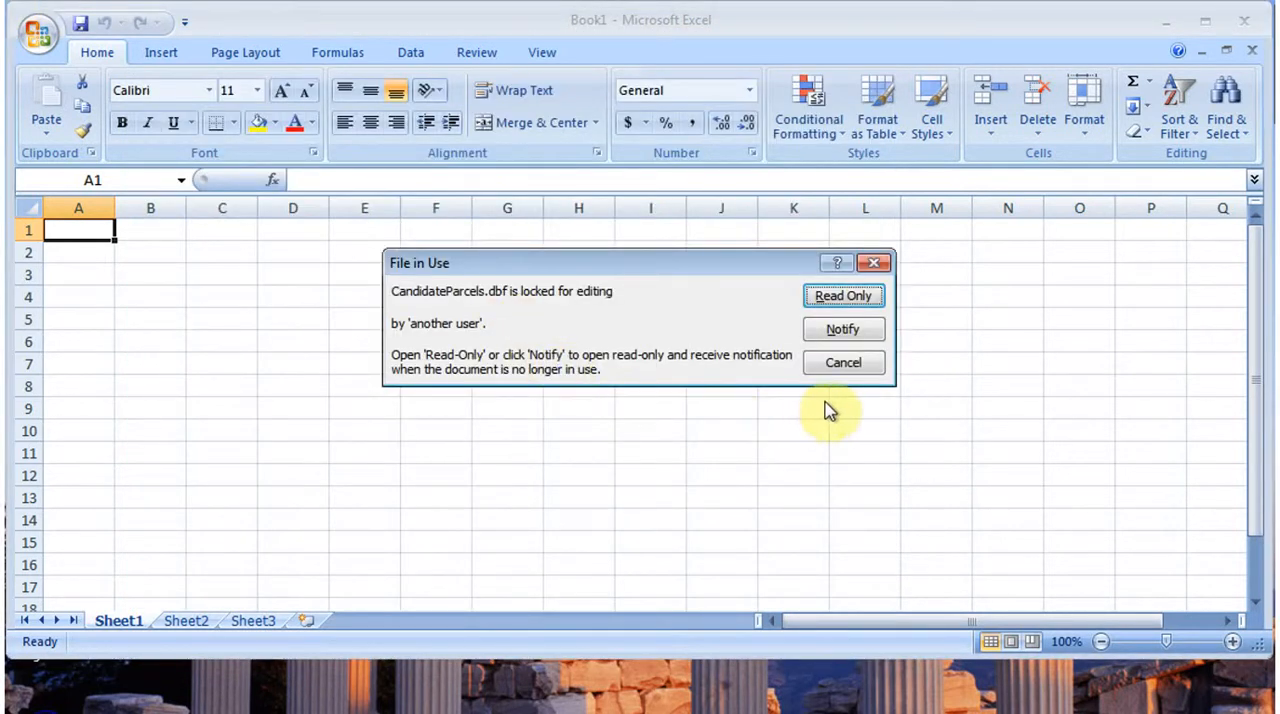
pyautogui.click(842, 297)
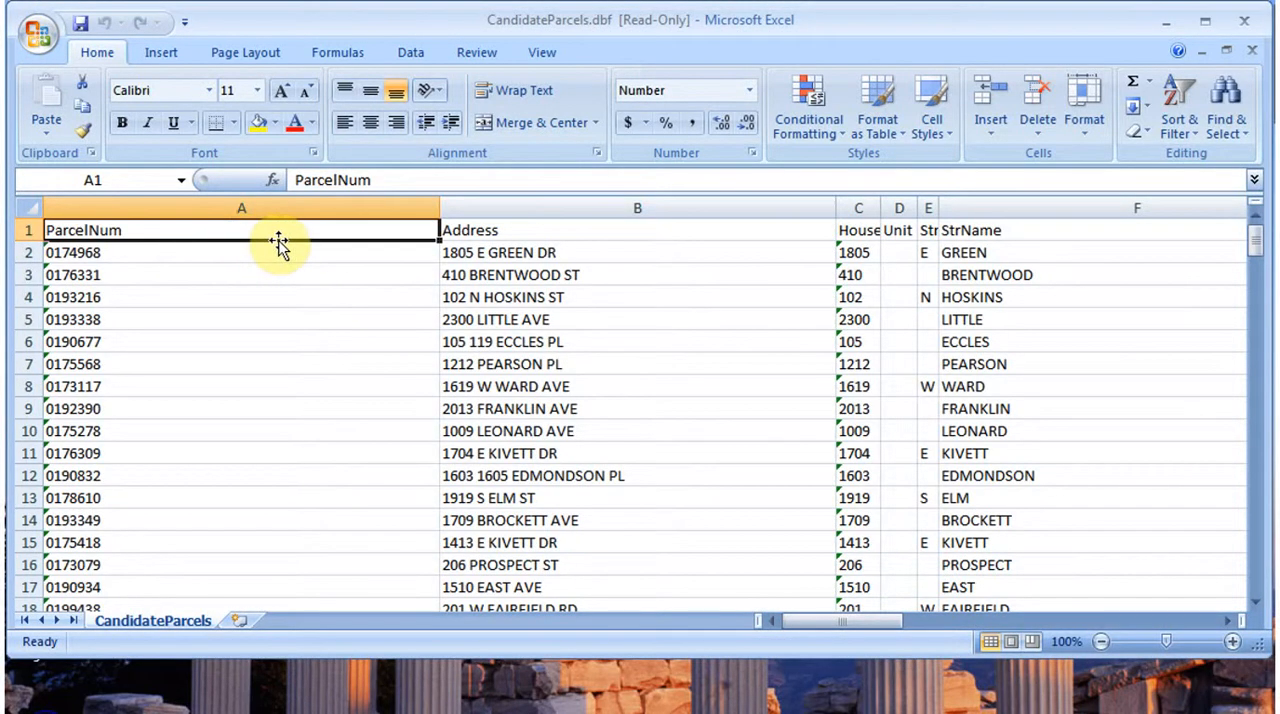
pyautogui.moveTo(1250, 251); pyautogui.dragTo(137, 80)
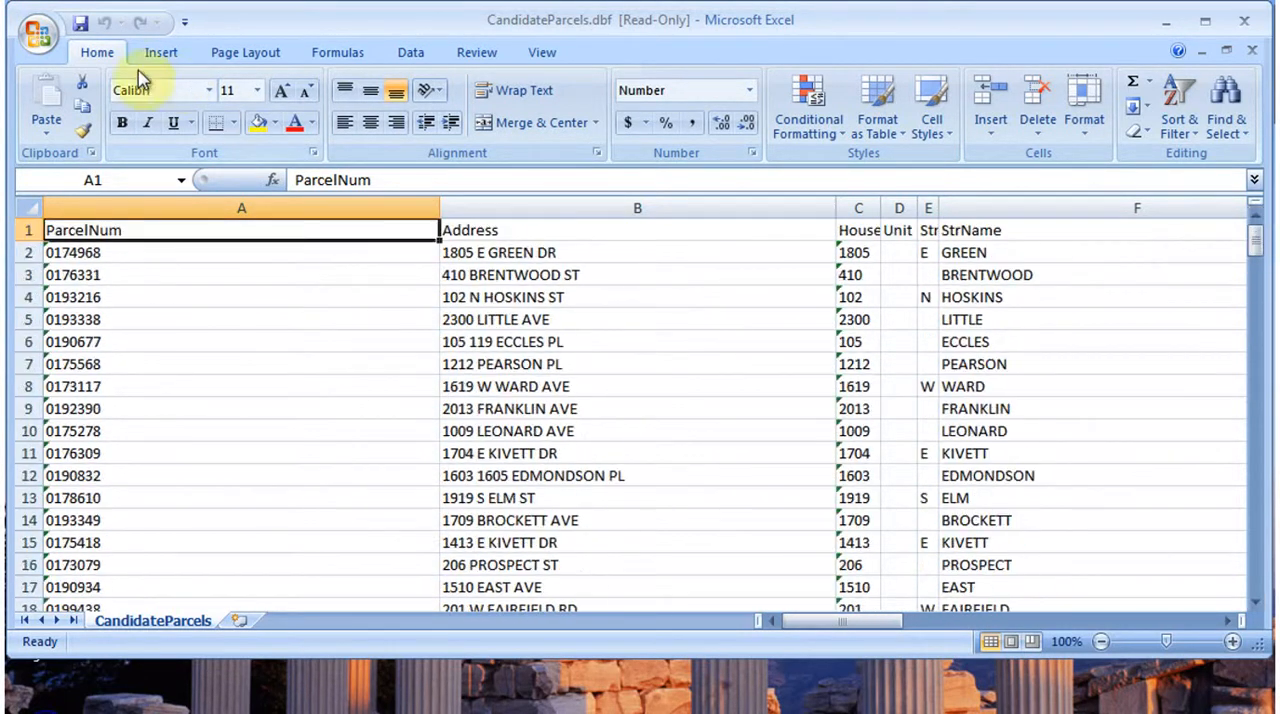
# - Save the table as an Excel Workbook named CandidateParcels.xlsx in the Parcels folder, removing the "Copy of" prefix
pyautogui.click(40, 30)
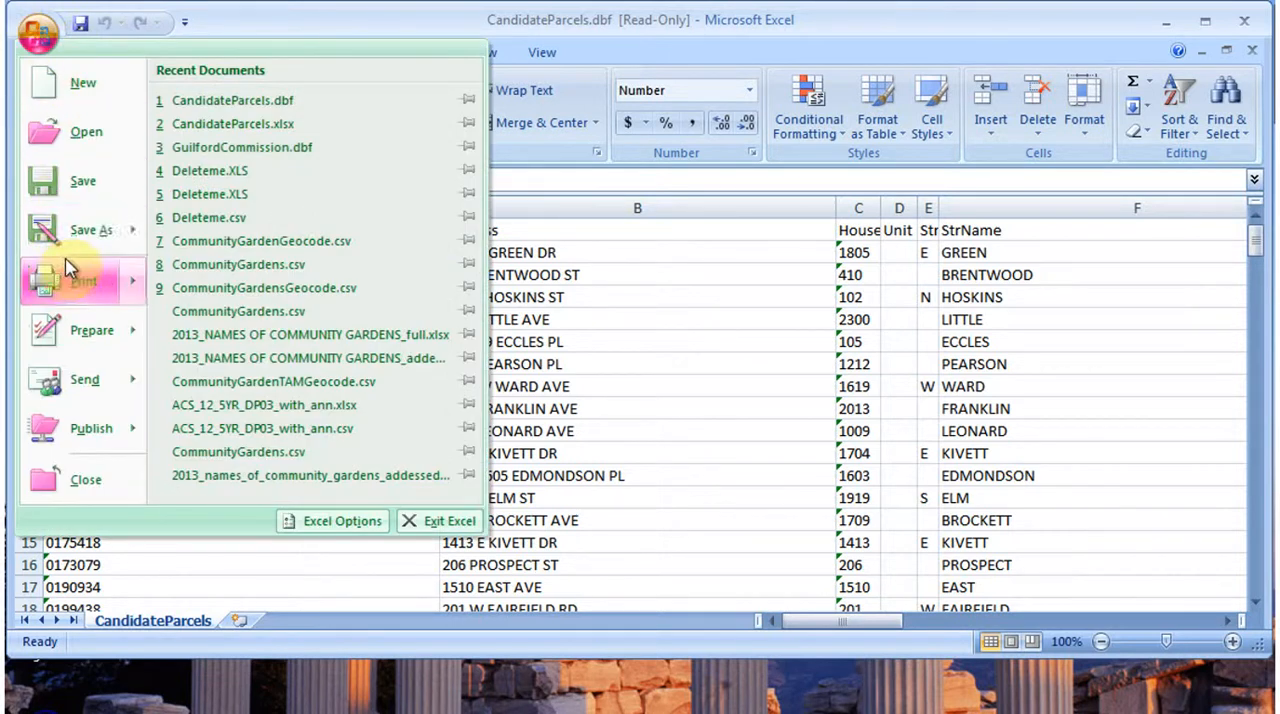
pyautogui.click(85, 230)
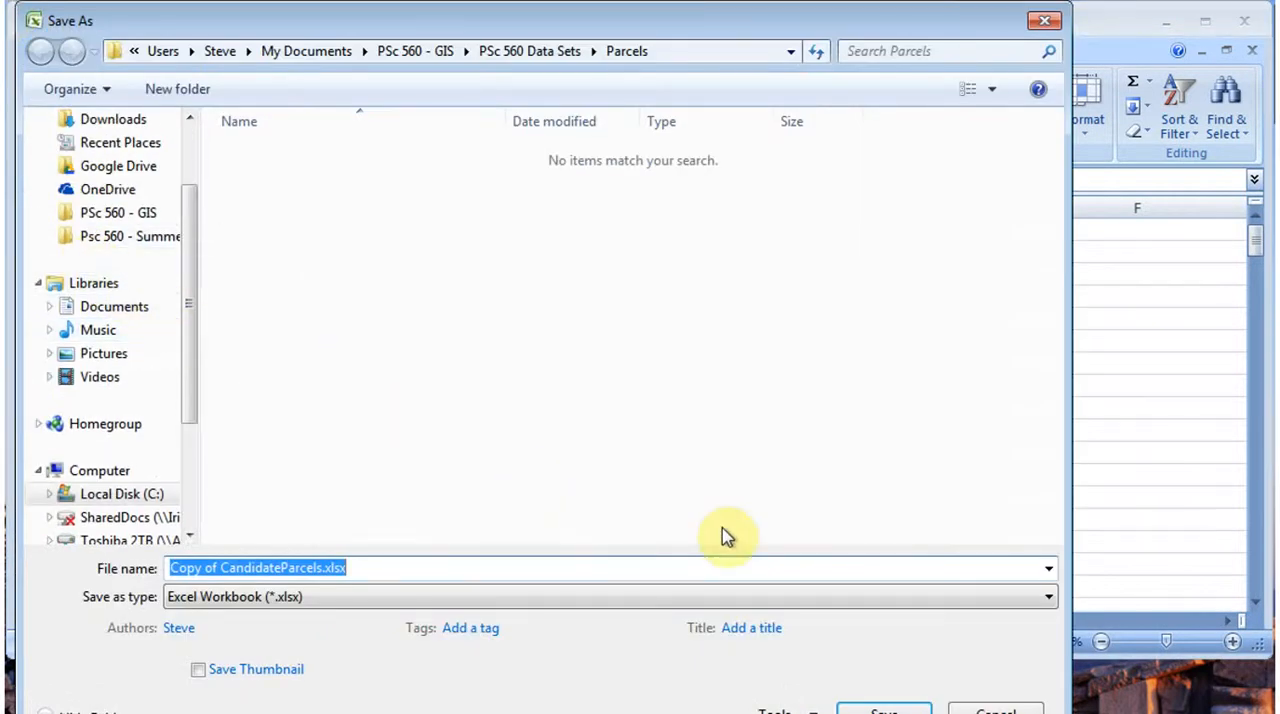
pyautogui.click(220, 568)
pyautogui.hotkey('shift', 'Home')
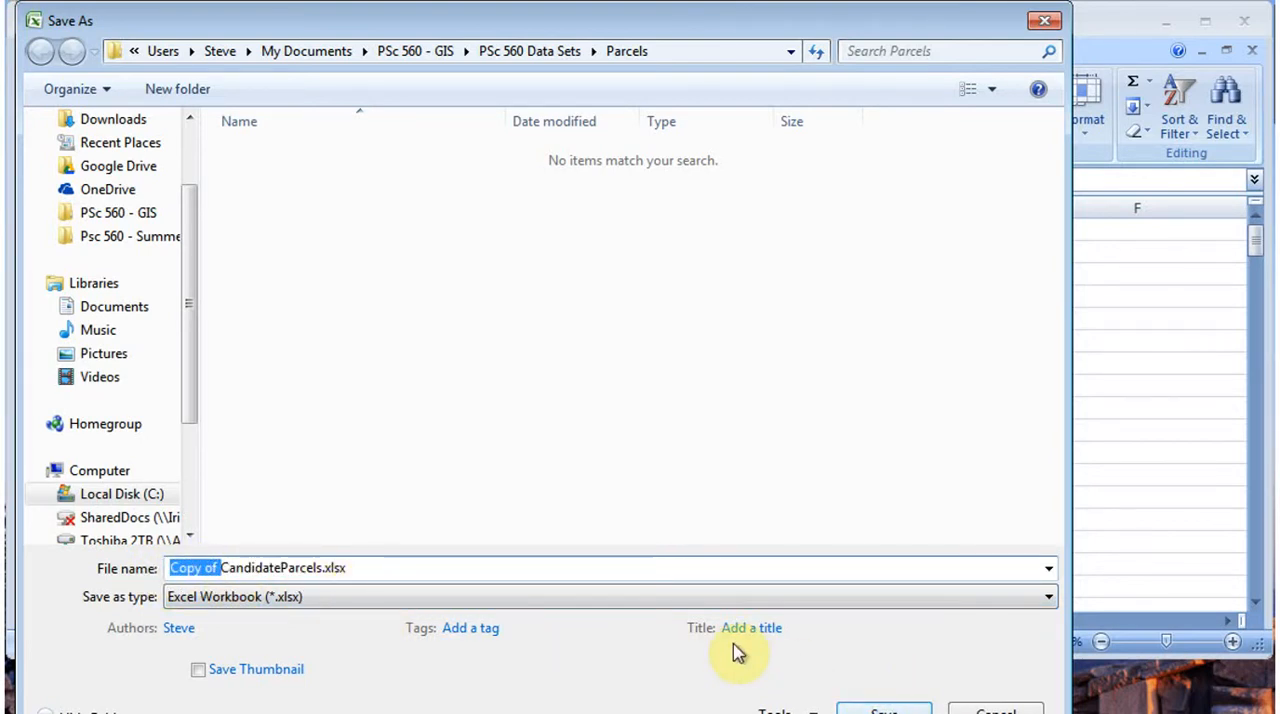
pyautogui.press('Delete')
pyautogui.click(884, 710)
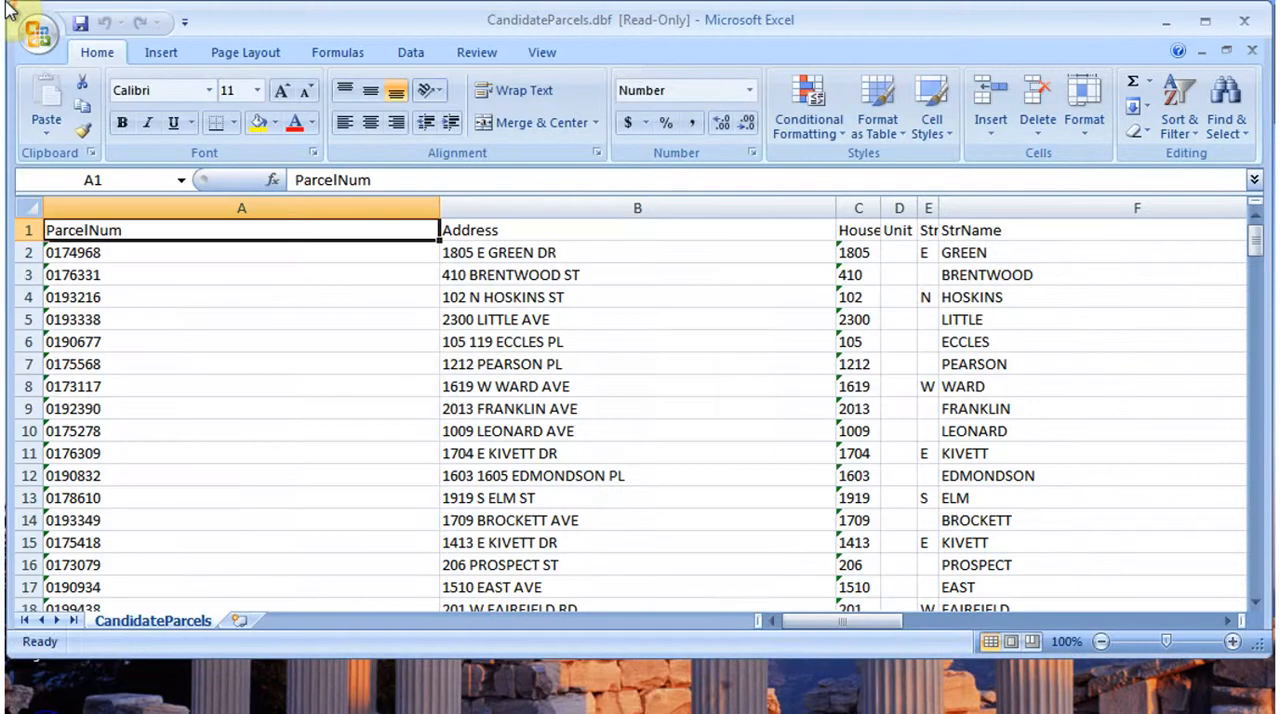